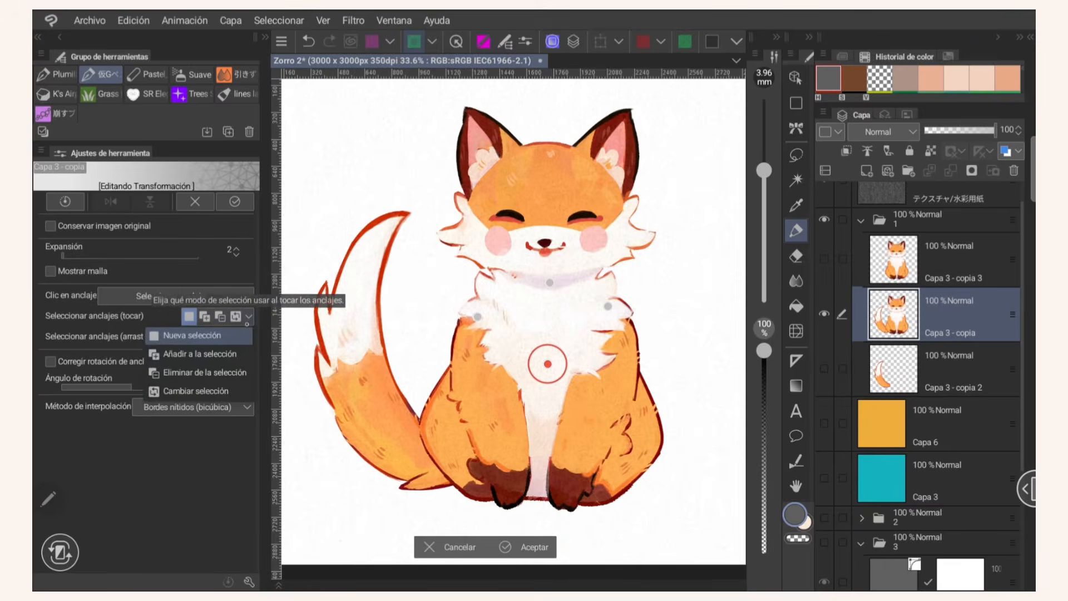
Switch the anchor action to deletion and remove the four anchors on the fox's chest and neck
click(247, 296)
click(171, 333)
click(477, 317)
click(549, 282)
click(608, 307)
click(548, 364)
Place deformation anchors on both of the fox's haunches, the centre of its chest and its neck
click(459, 463)
click(614, 466)
click(541, 385)
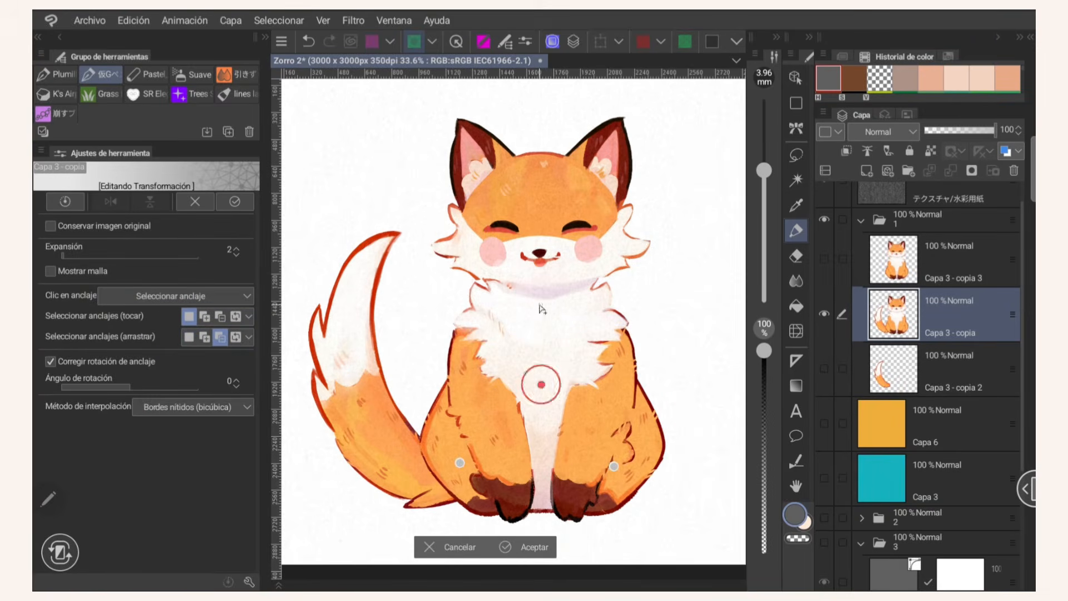
mouse_move(541, 294)
mouse_down()
mouse_move(530, 261)
mouse_move(504, 348)
mouse_move(541, 295)
mouse_up()
Set anchor selection for both dragging and tapping to Añadir a la selección and select the chest and neck anchors
click(248, 337)
click(209, 367)
click(541, 384)
click(204, 316)
click(539, 296)
Deselect the chest anchor with Eliminar de la selección, restore Añadir a la selección and add an anchor in the fox's left ear
click(221, 316)
click(537, 384)
click(205, 316)
click(466, 167)
Show the deformation mesh, with Seleccionar anclaje as the anchor action and Suavizar bordes (bilineal) as the interpolation method
click(51, 271)
click(236, 296)
click(171, 313)
click(245, 407)
click(181, 424)
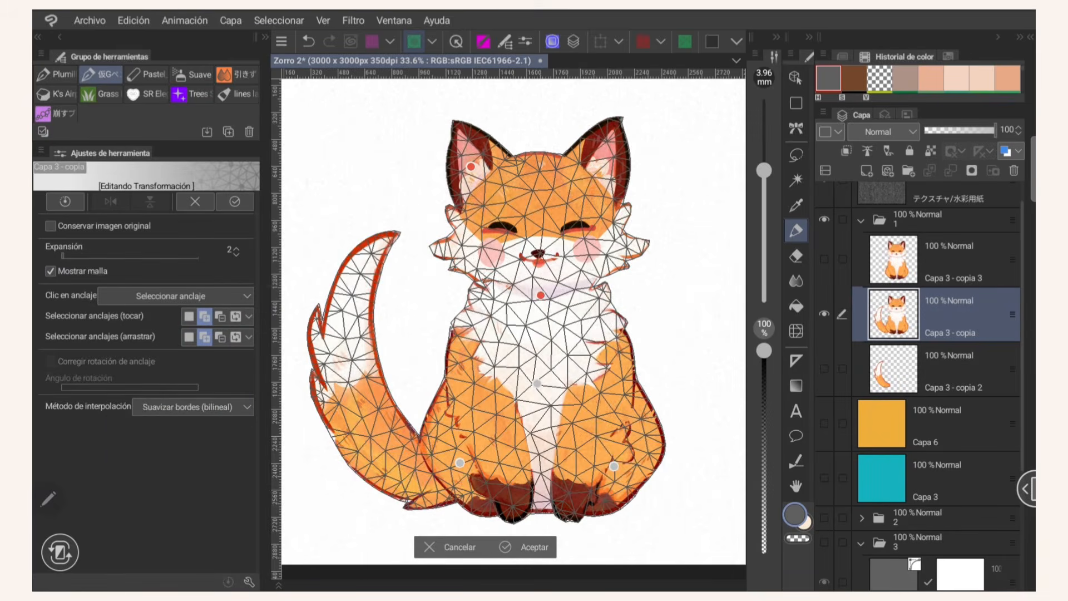
Hide the mesh and compare interpolation methods on the outline up close, choosing Bordes definidos (vecino más próximo)
click(50, 271)
scroll(477, 290, up, 8)
click(245, 407)
click(212, 440)
click(244, 407)
click(216, 425)
scroll(512, 328, down, 8)
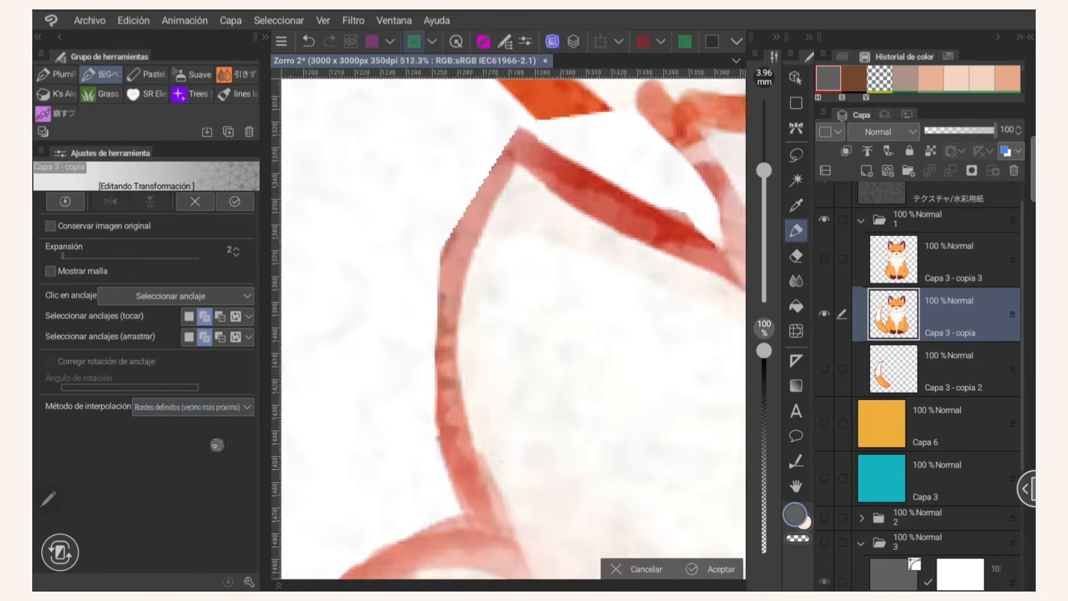
click(245, 408)
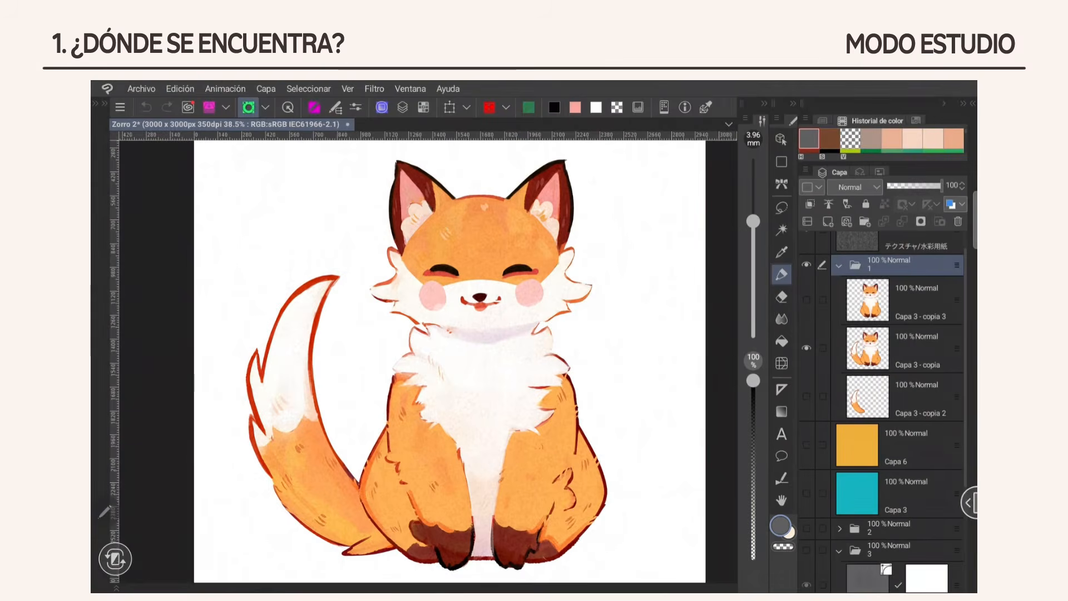
Start Deformación de posición libre on the fox layer Capa 3 - copia
click(918, 349)
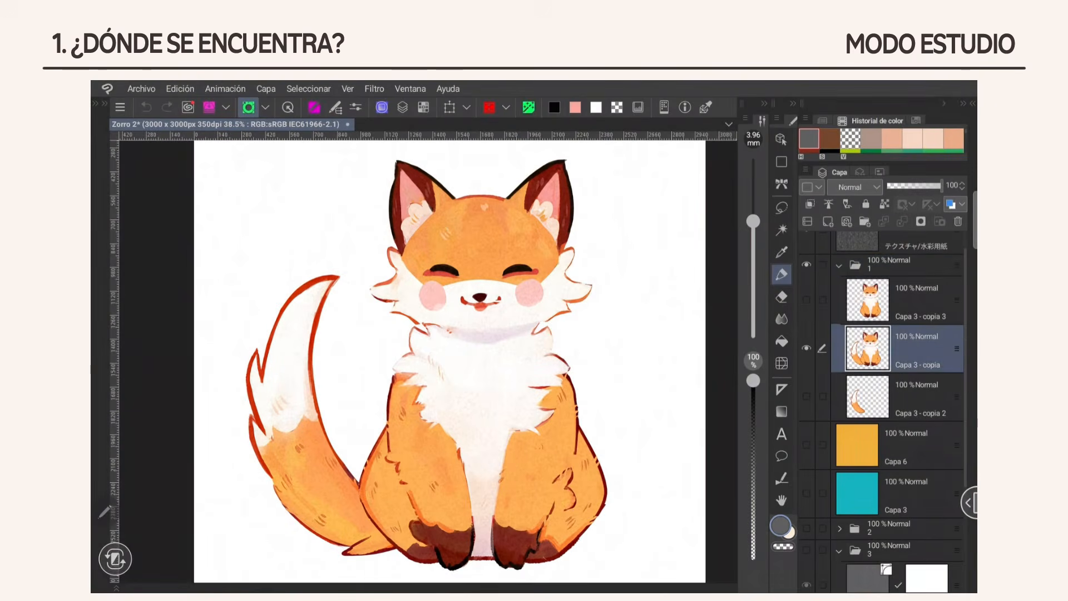
click(180, 89)
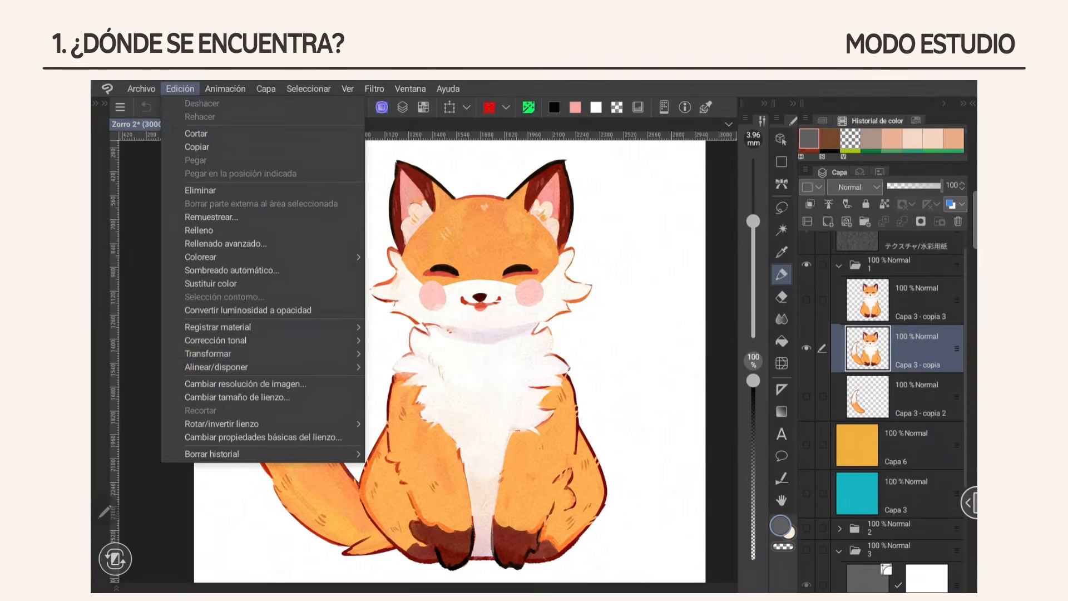
click(282, 357)
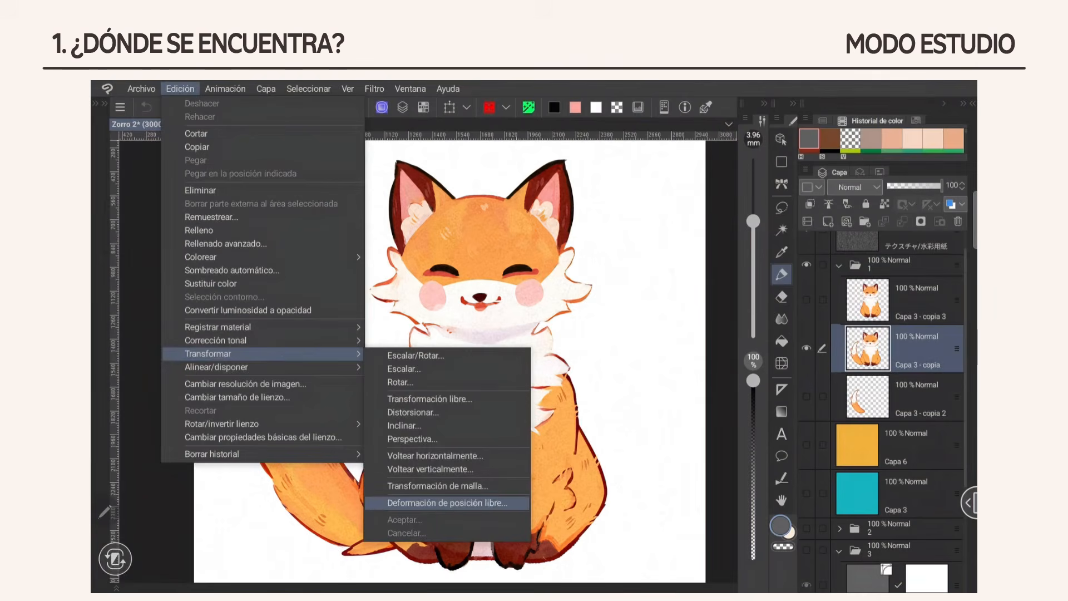
click(491, 503)
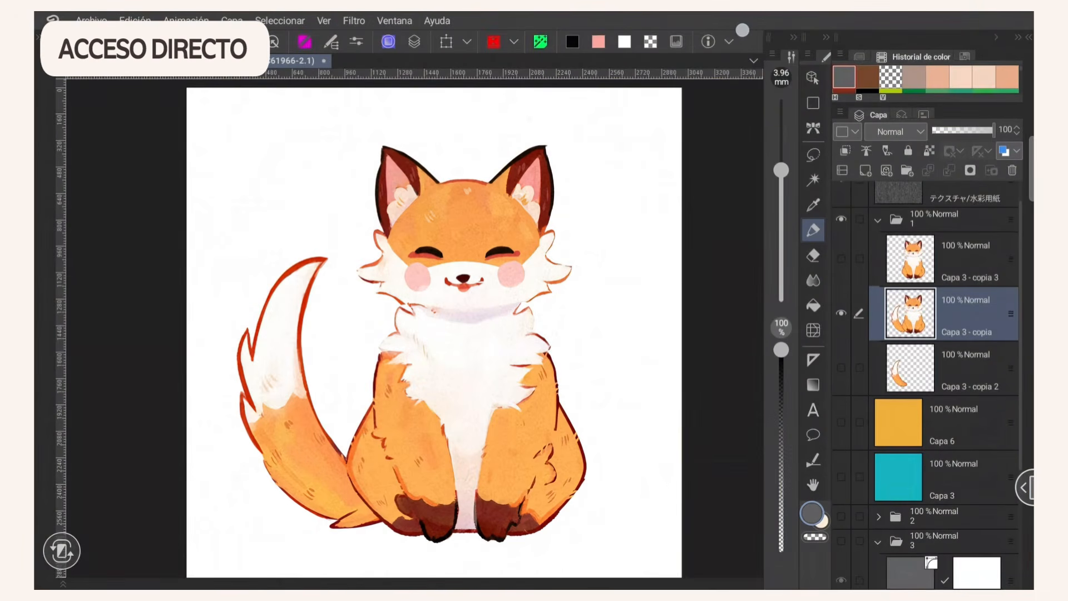
Add the Deformación de posición libre command from the Edición transform group to the command bar
right_click(743, 30)
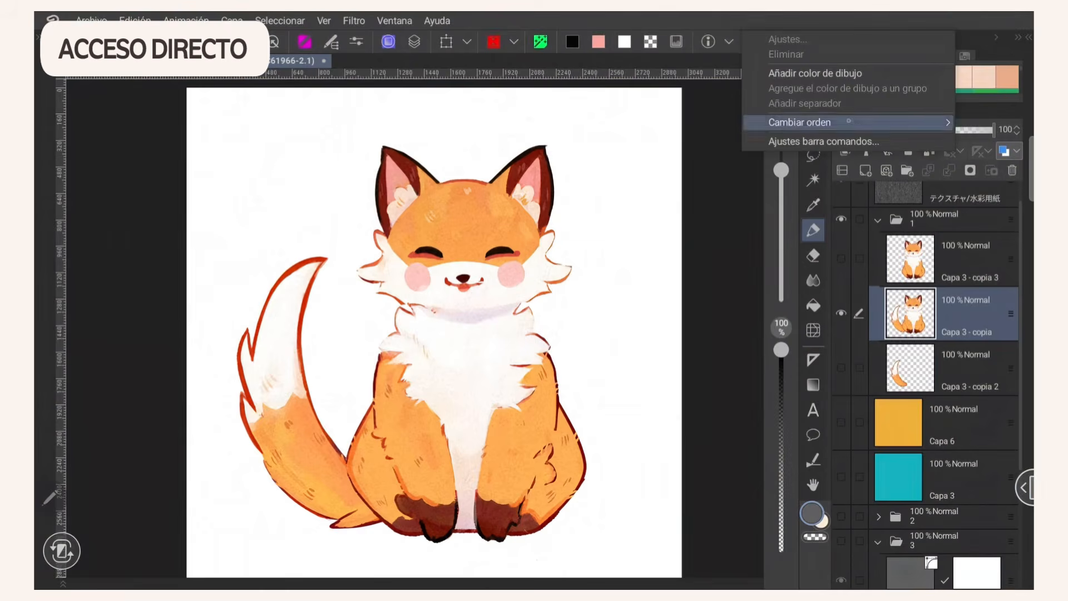
click(852, 142)
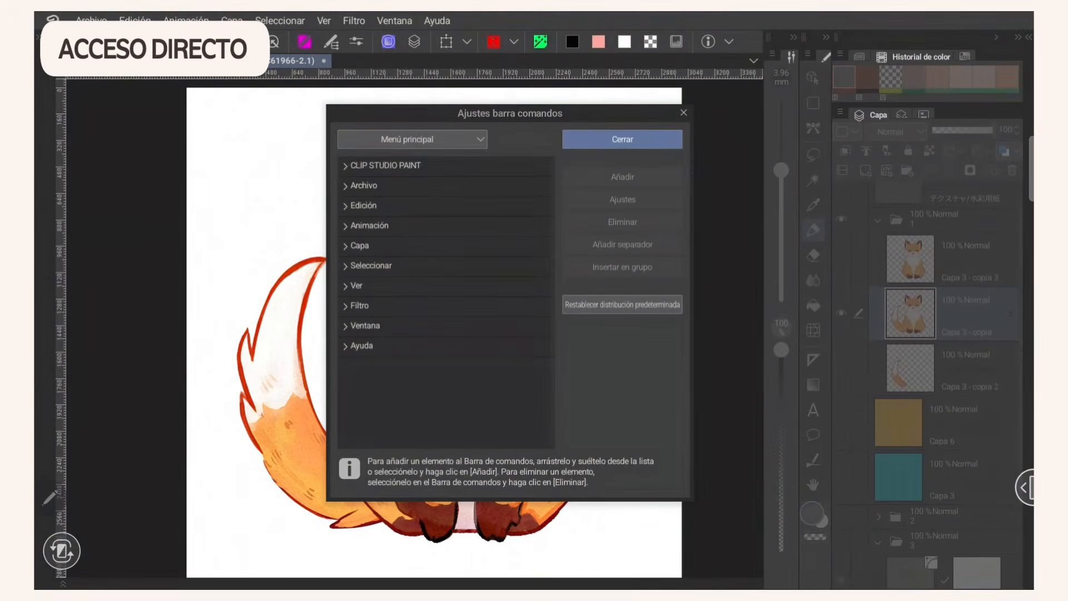
click(341, 205)
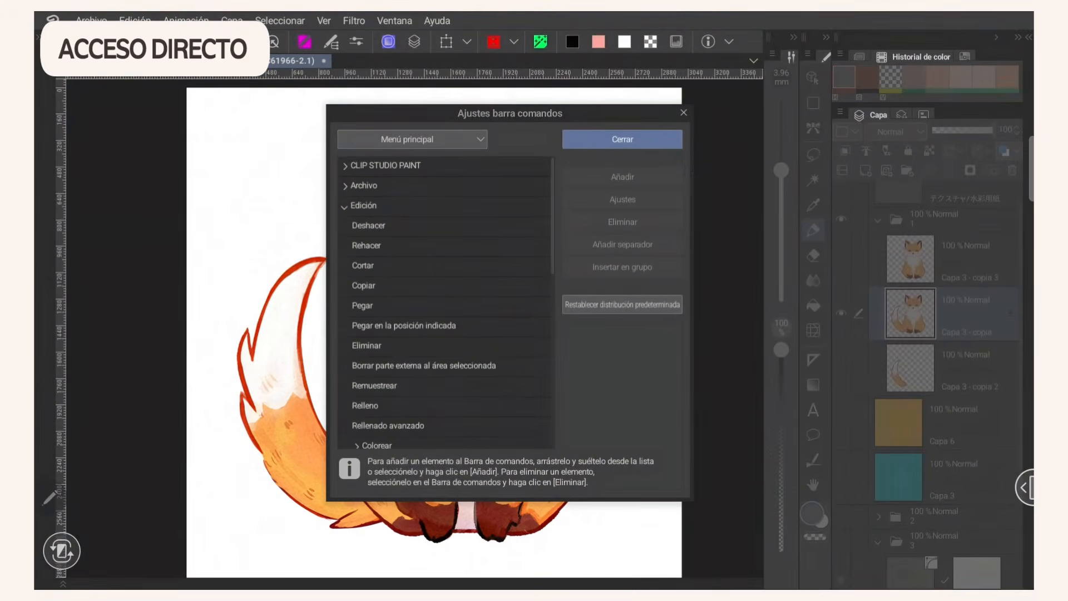
mouse_move(477, 346)
mouse_down()
mouse_move(498, 182)
mouse_move(479, 305)
mouse_move(494, 260)
mouse_up()
click(429, 310)
drag(489, 361, 504, 200)
click(426, 360)
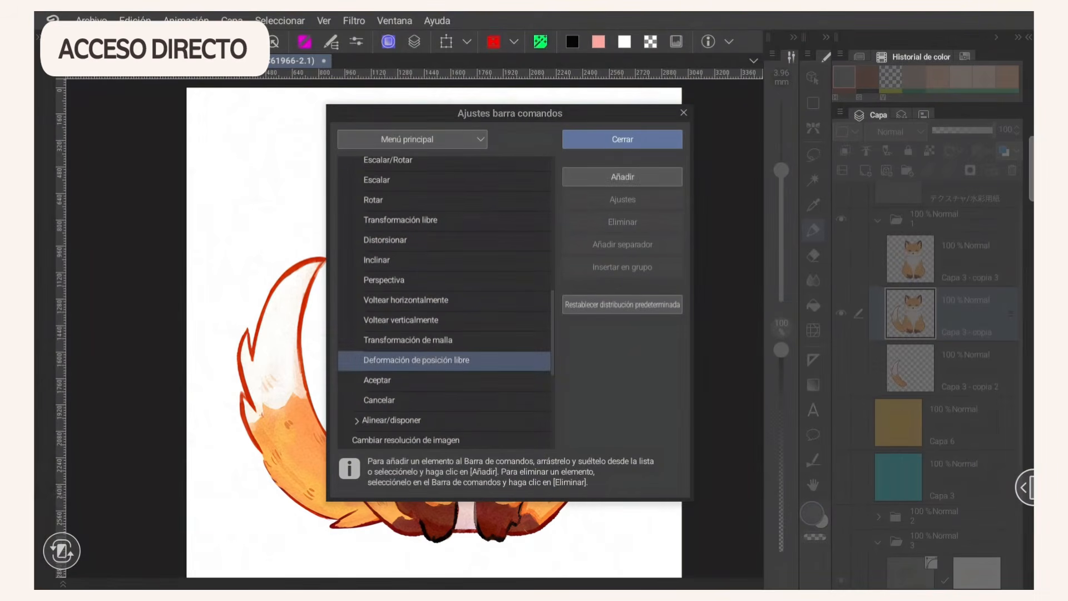
click(622, 178)
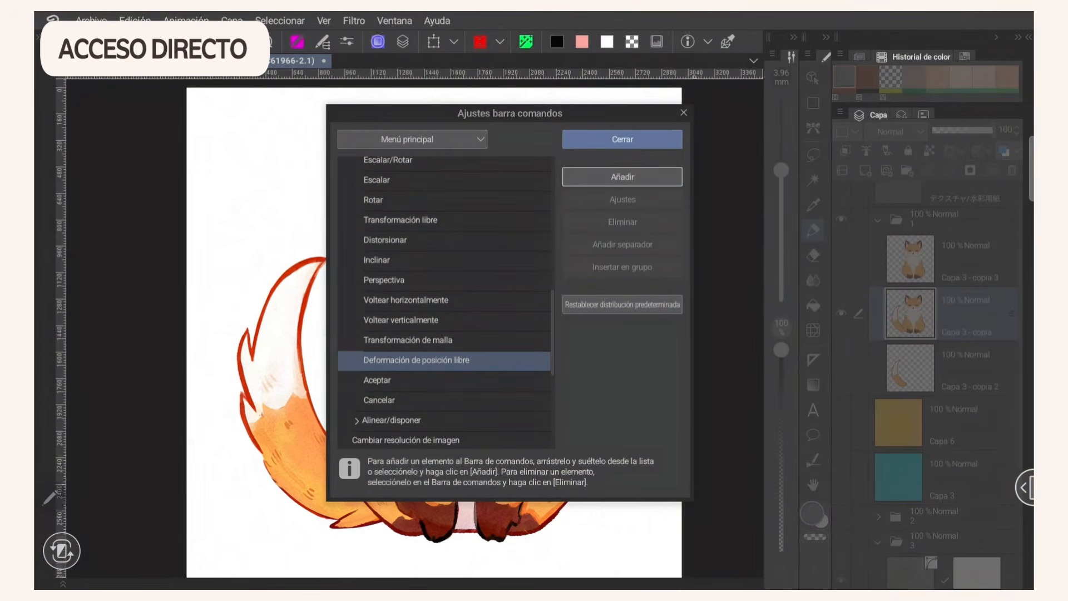
click(638, 137)
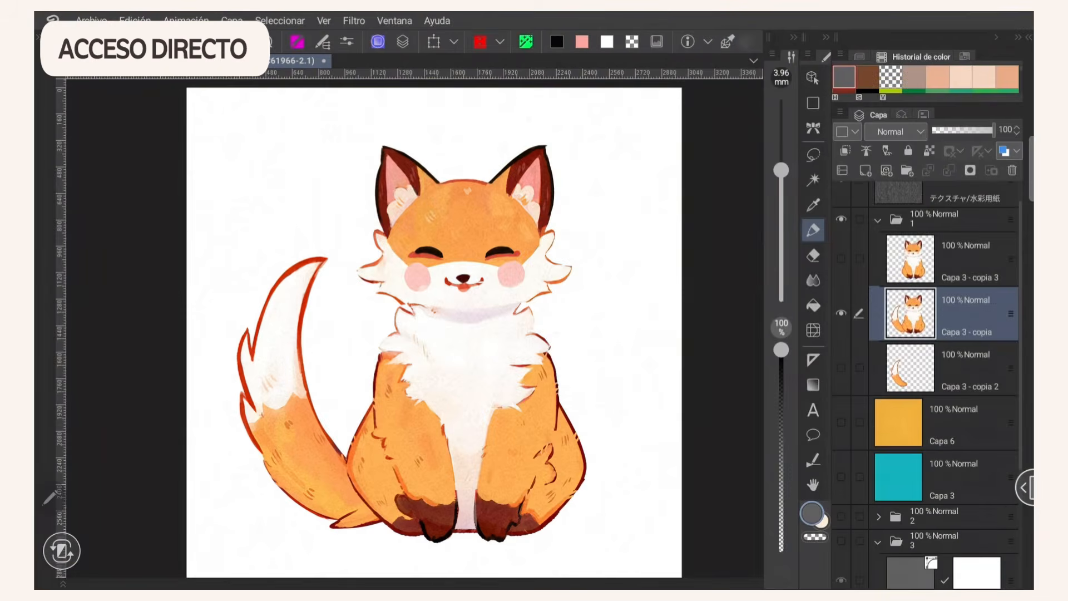
Try Deformación de posición libre on the fox by placing an anchor on its chest, and cancel the transformation
click(727, 41)
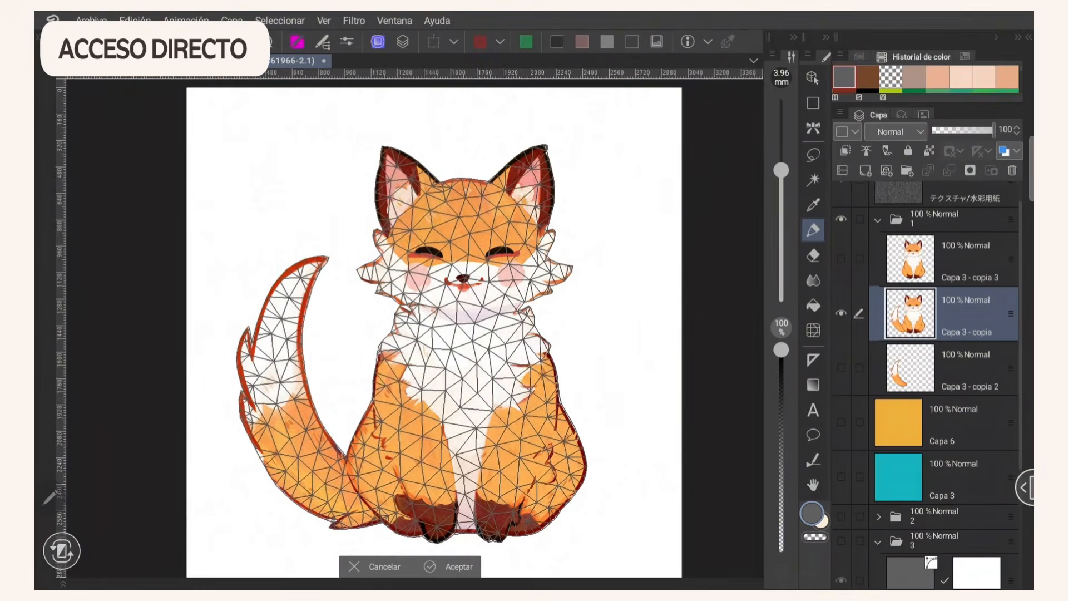
click(461, 378)
click(385, 566)
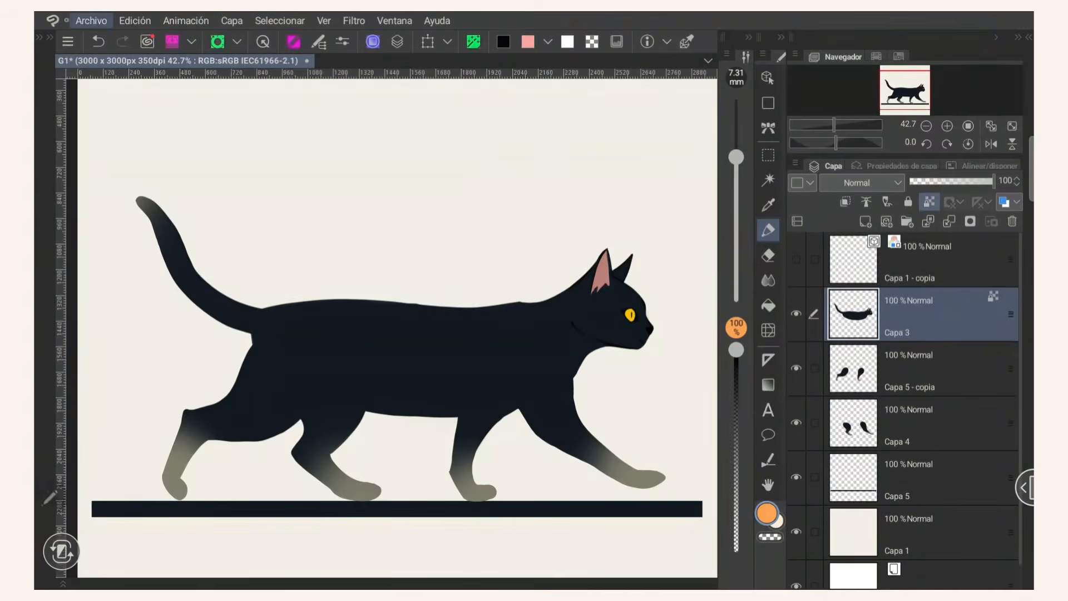
Find and select Deformación de posición libre under Edición in the Menú principal category of the shortcut settings
click(56, 21)
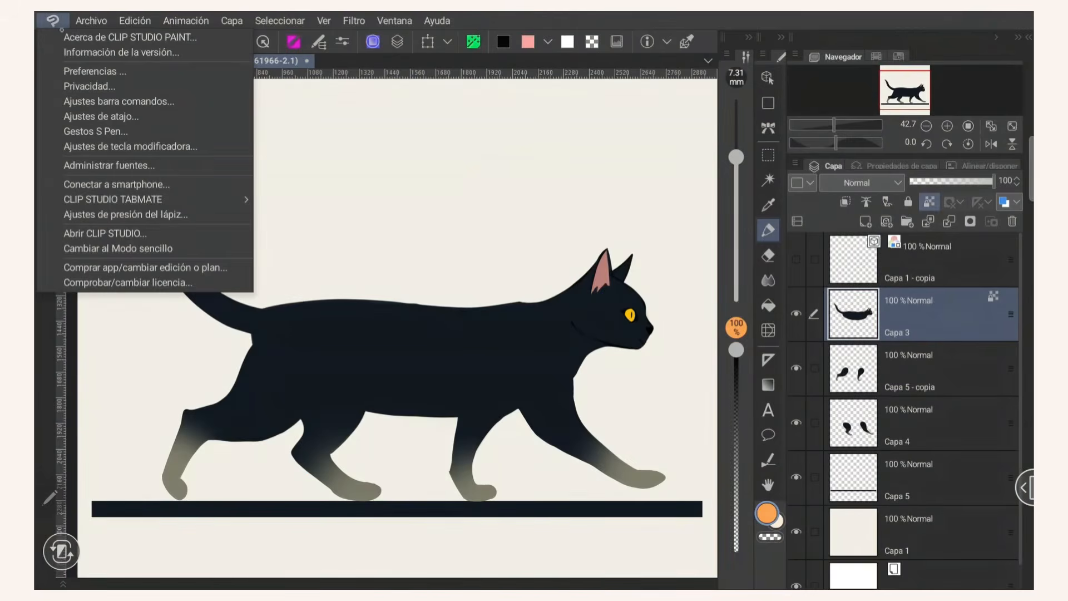
click(136, 119)
click(349, 143)
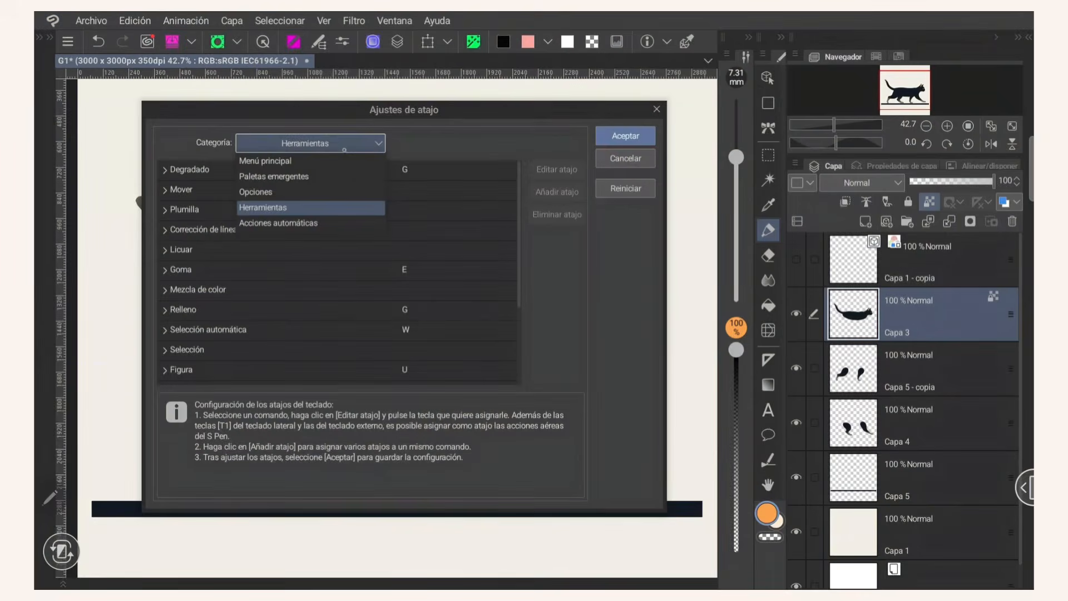
click(325, 161)
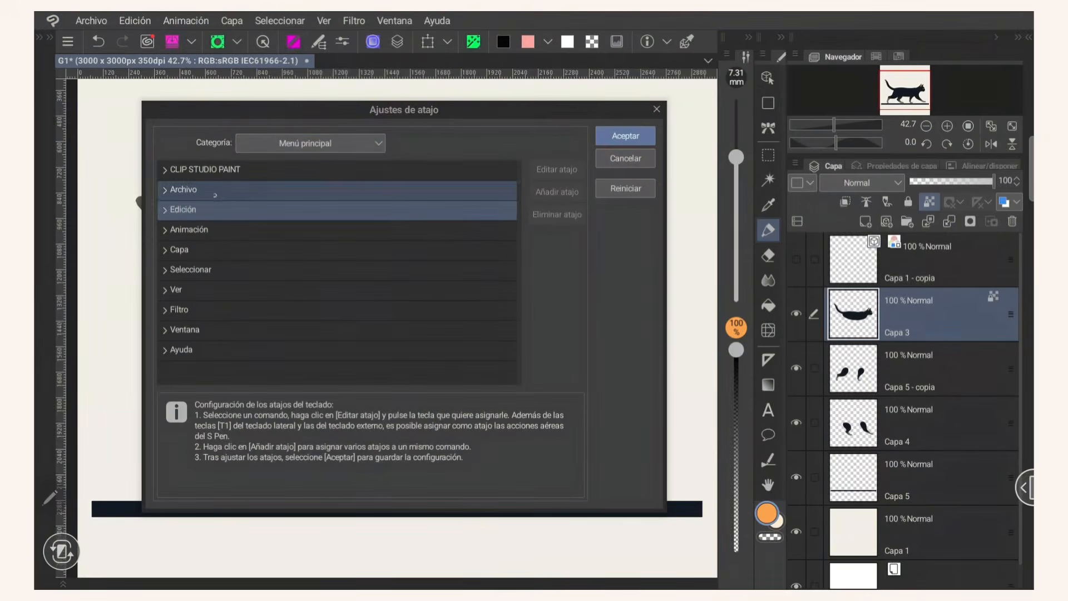
click(167, 209)
scroll(434, 340, down, 15)
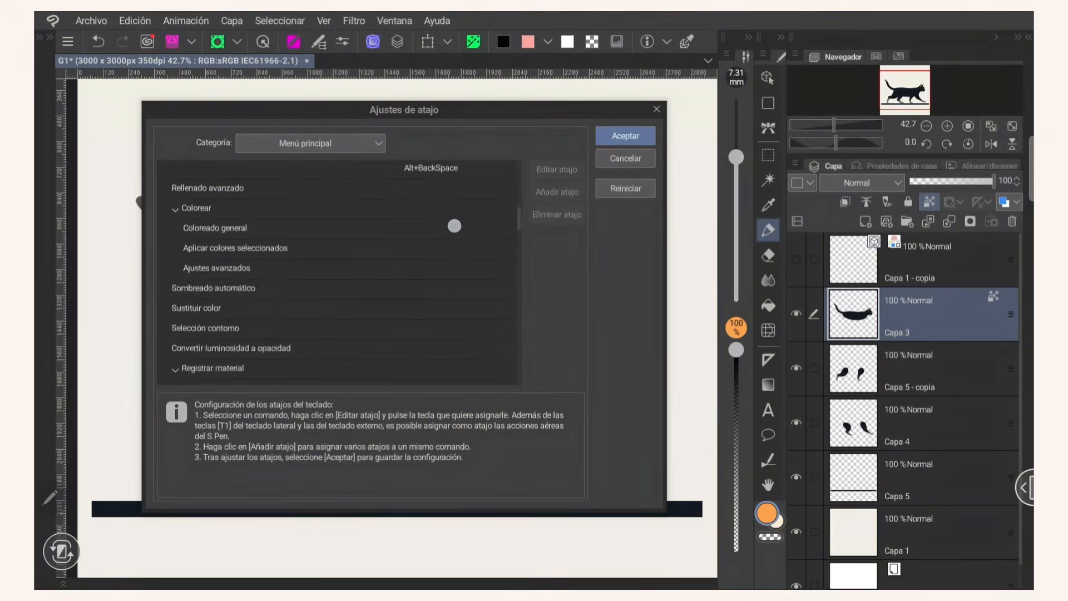
scroll(444, 225, down, 10)
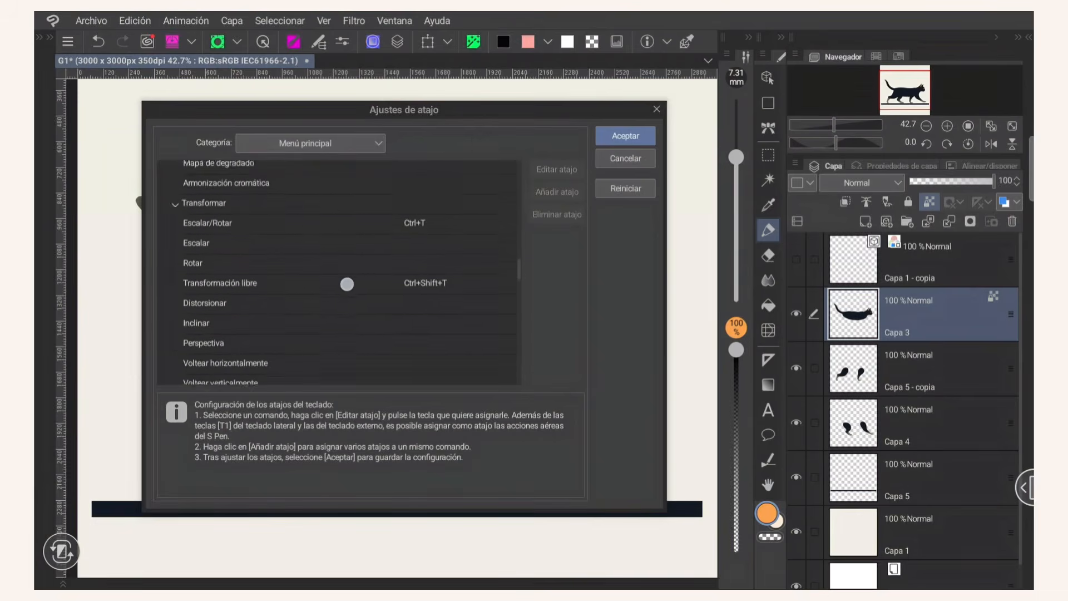
click(300, 290)
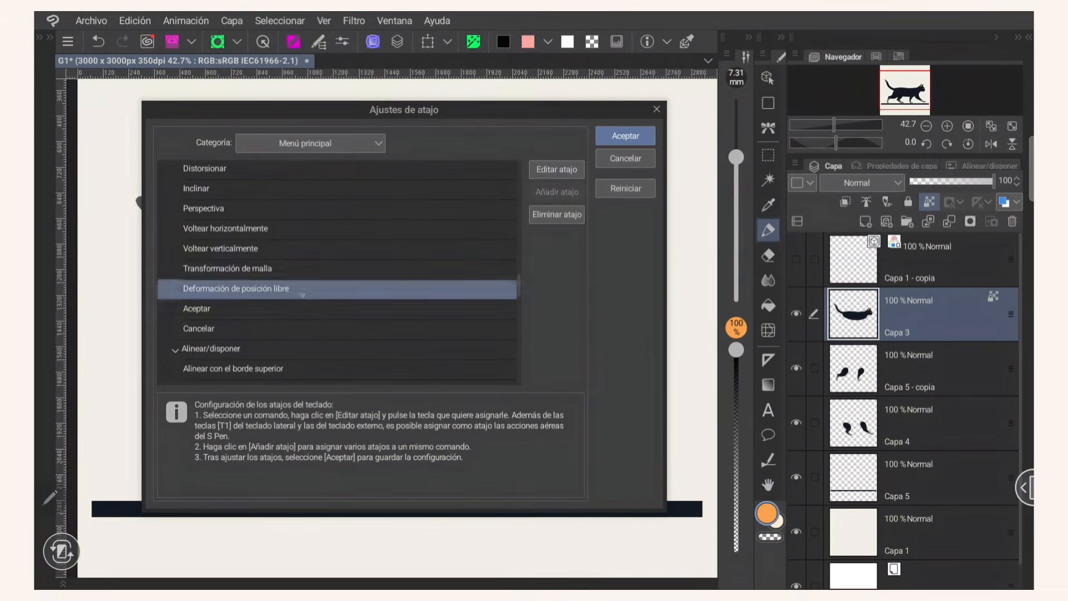
Edit the shortcut for Deformación de posición libre using the Alt modifier and save the shortcut settings
click(560, 165)
click(1025, 487)
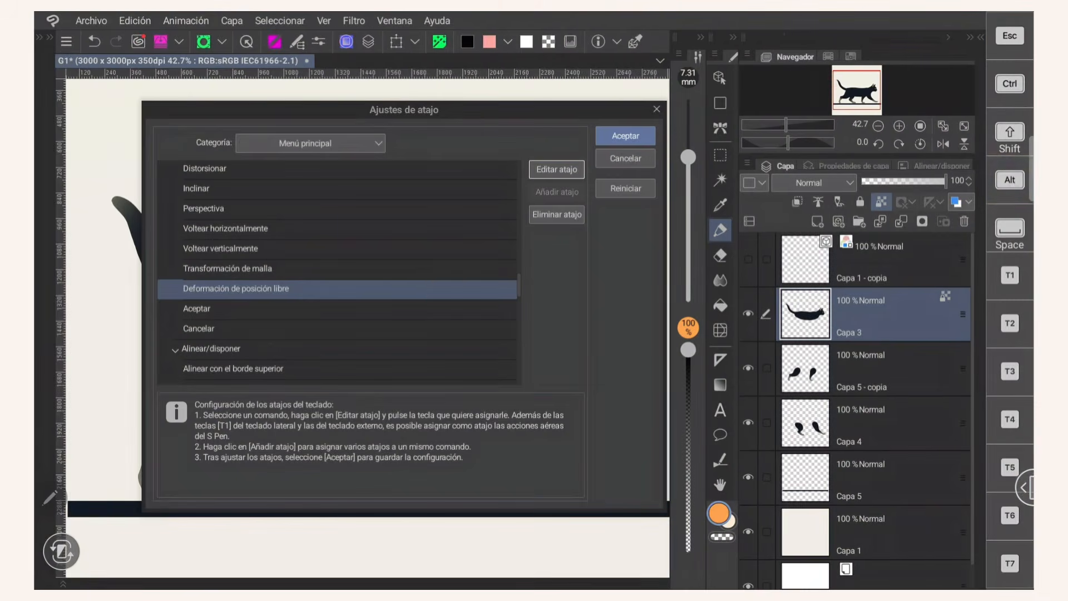
click(1010, 180)
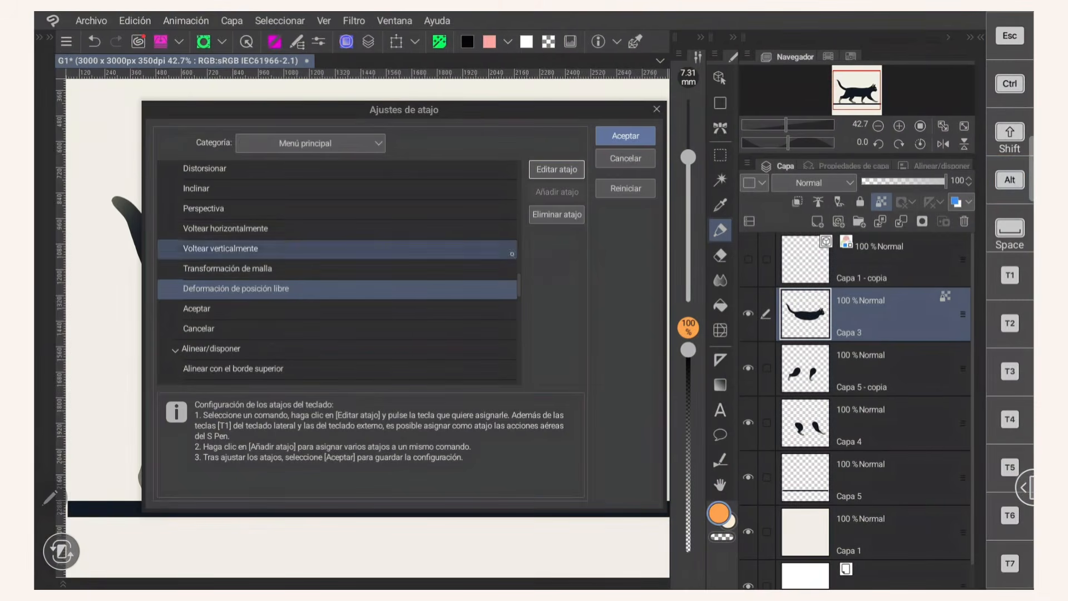
click(557, 169)
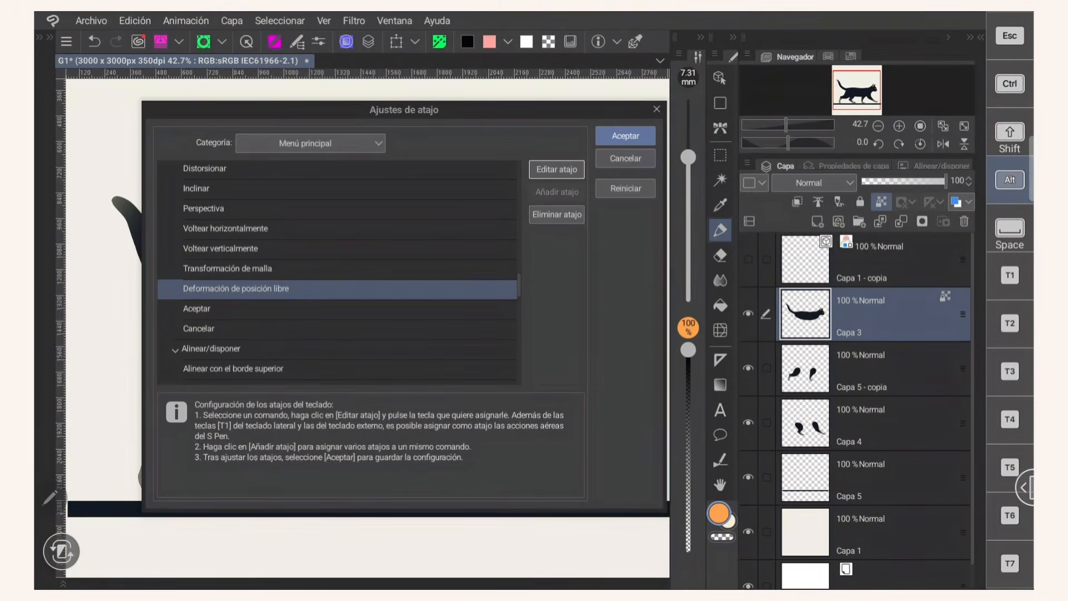
click(626, 135)
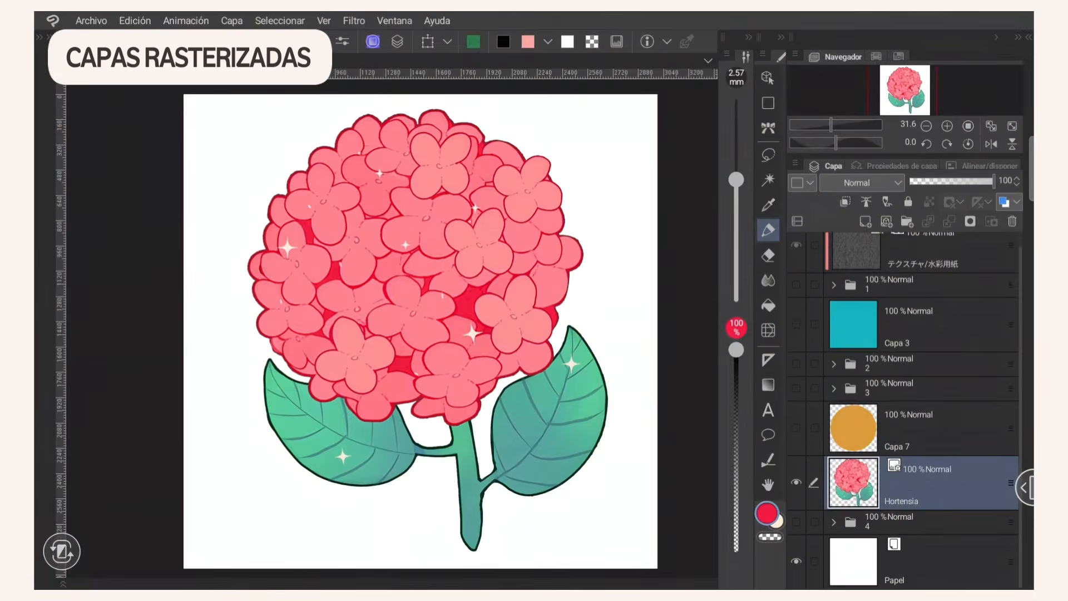
Check which transformations are available for the Hortensia image layer
scroll(611, 346, up, 1)
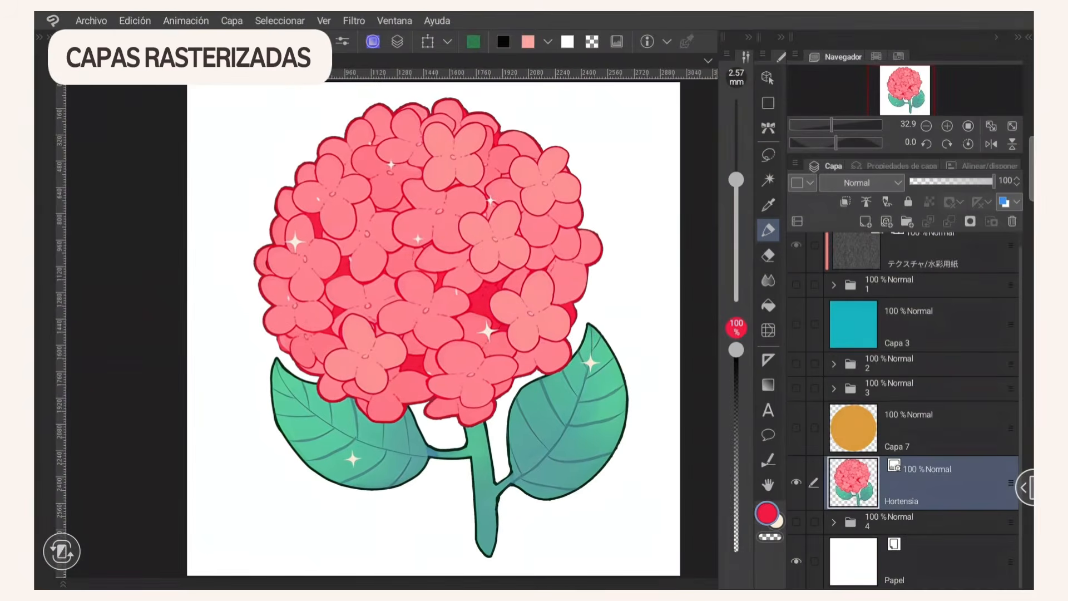
click(916, 488)
click(135, 20)
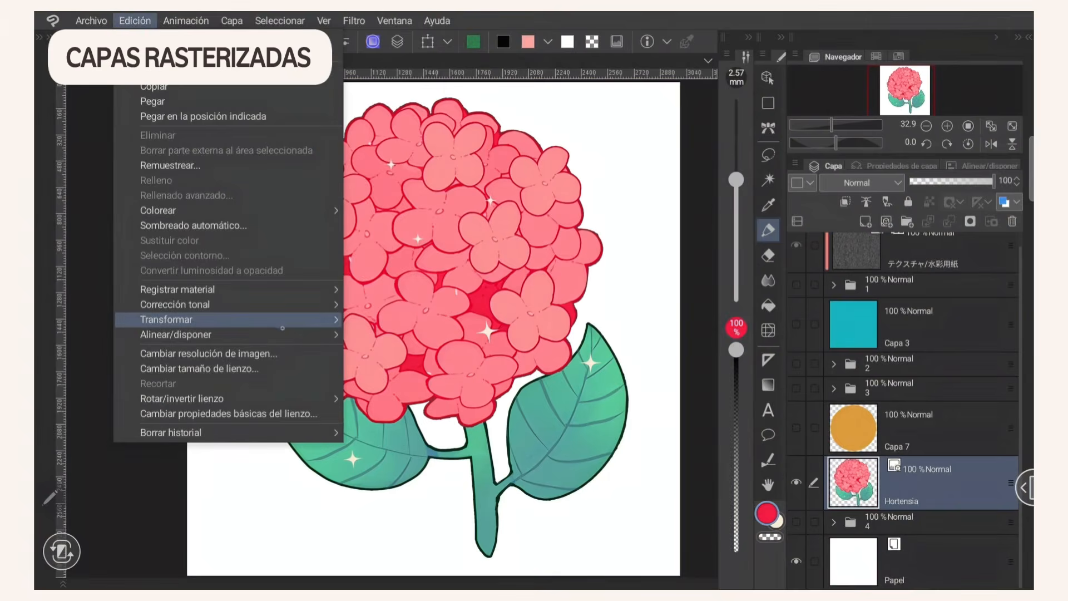
mouse_move(283, 328)
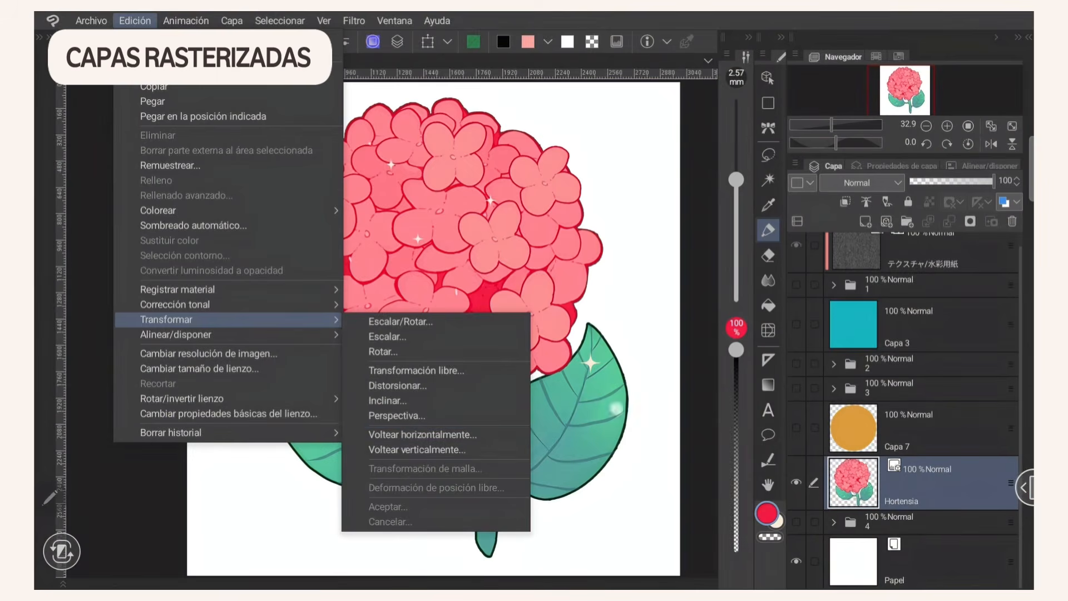
click(616, 407)
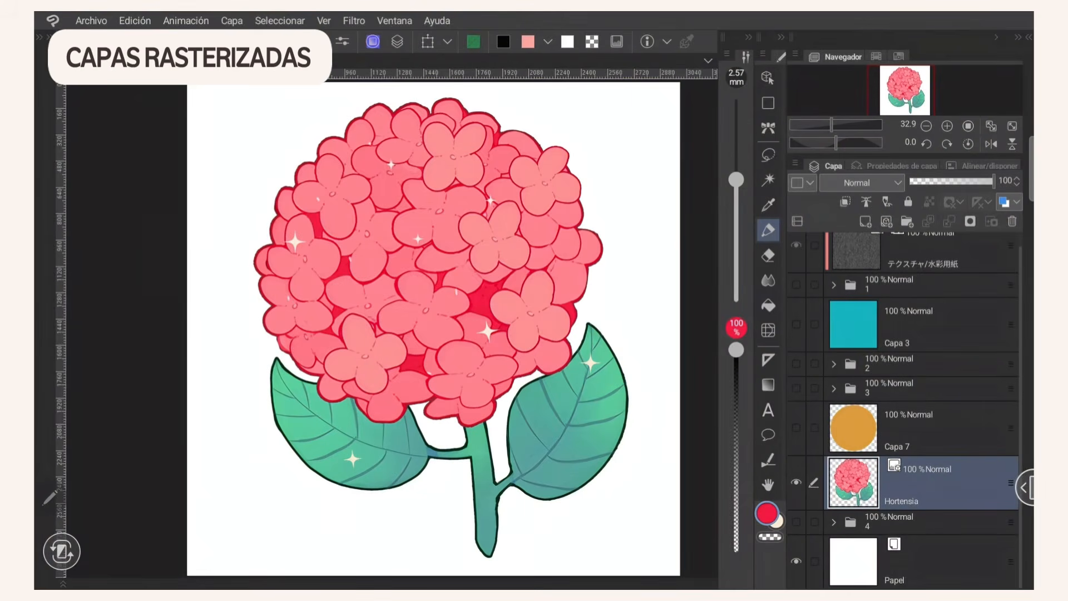
Rasterize the Hortensia layer and start Deformación de posición libre on it
right_click(936, 482)
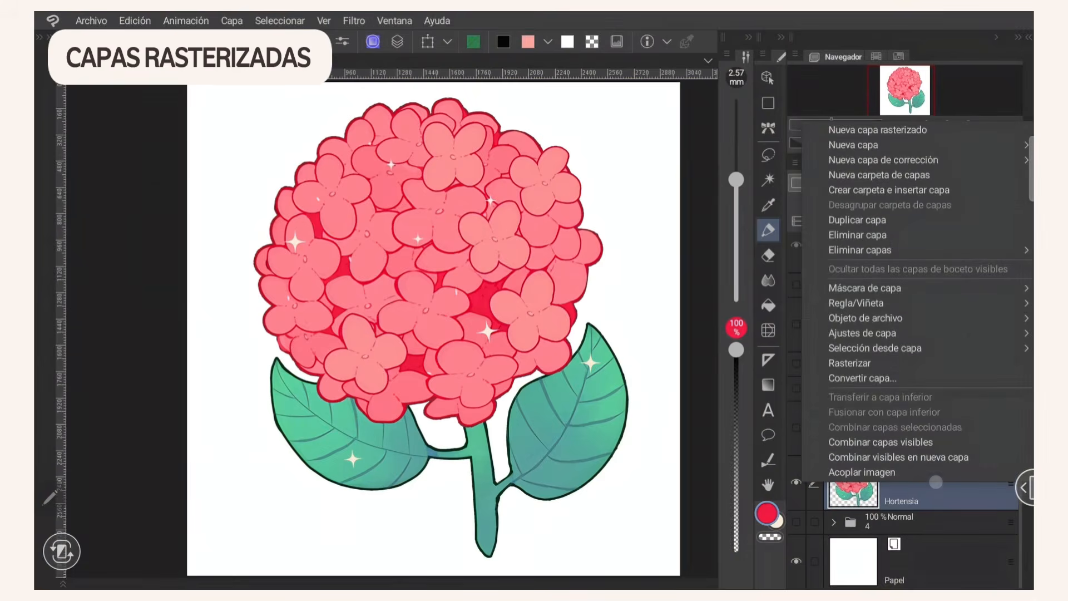
click(901, 362)
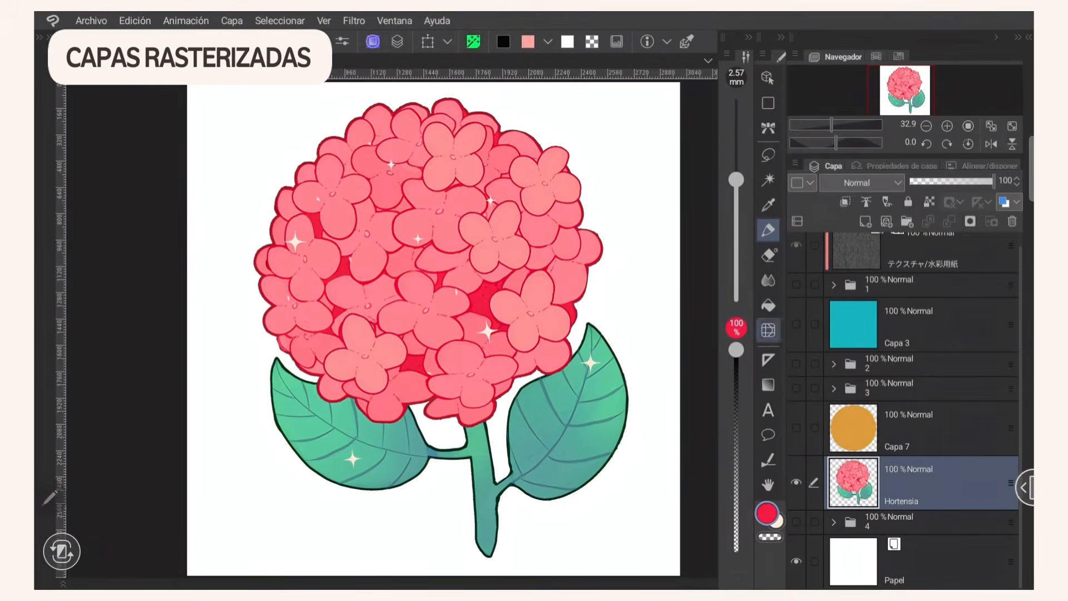
click(685, 42)
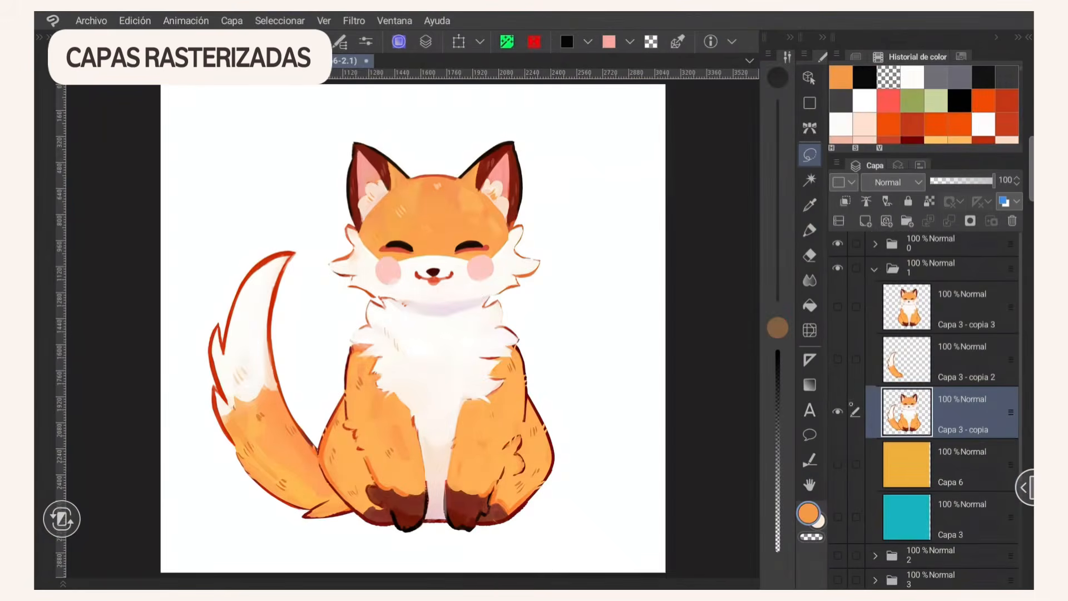
Hide Capa 3 - copia and show the separate fox body and tail layers, Capa 3 - copia 3 and Capa 3 - copia 2
click(837, 412)
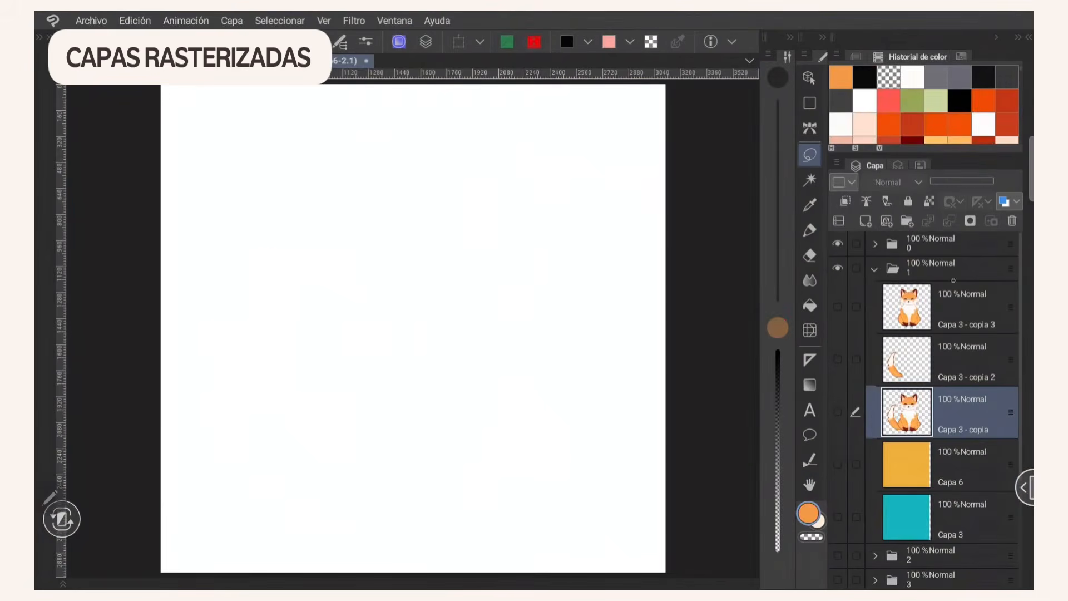
click(940, 310)
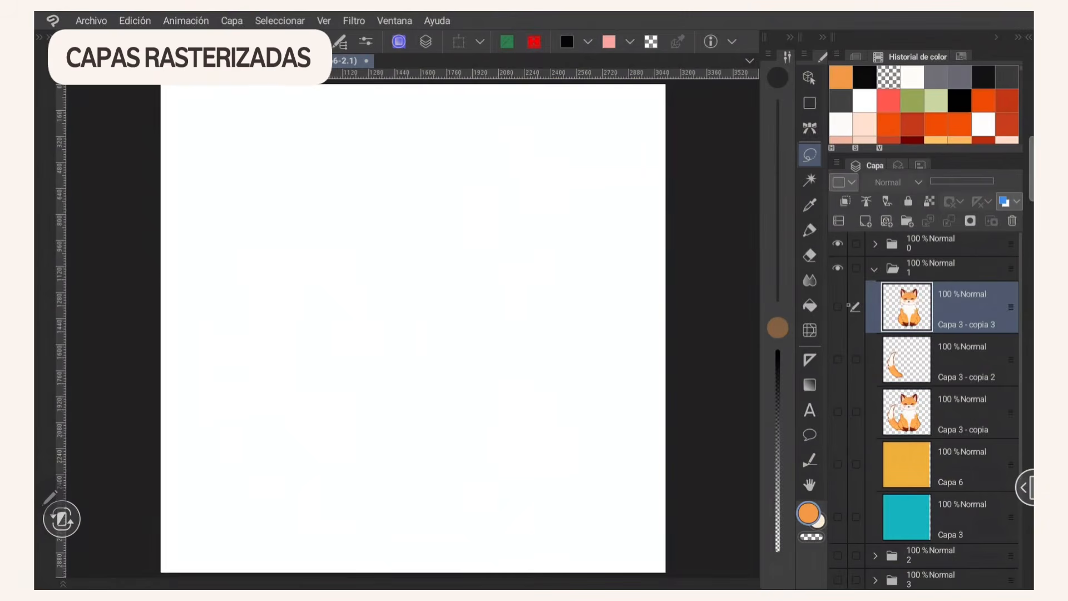
click(836, 306)
click(837, 360)
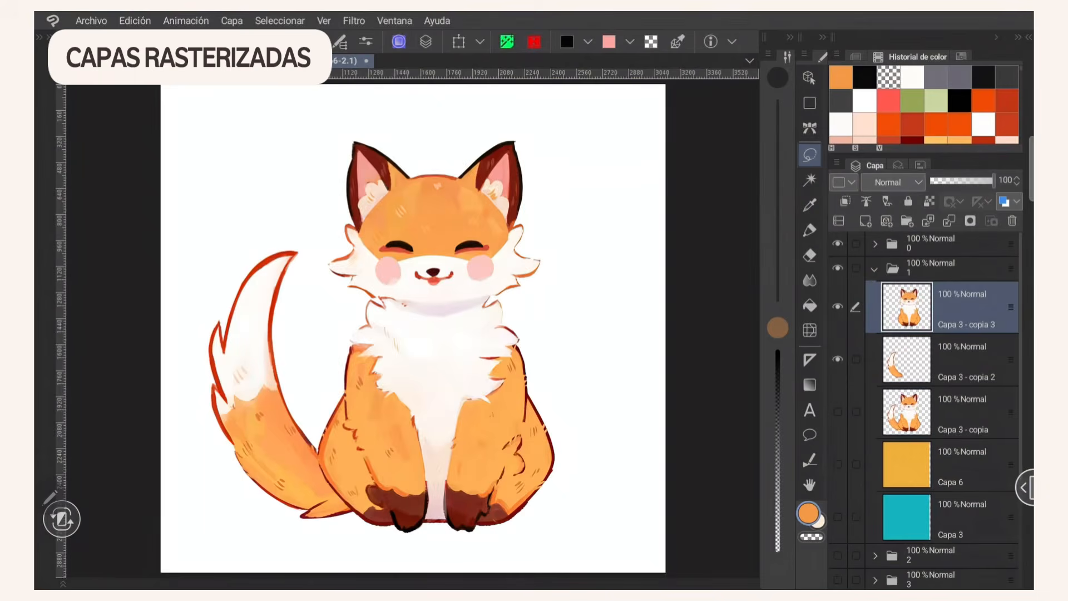
Select Capa 3 - copia 2 together with Capa 3 - copia 3 and duplicate both layers
click(857, 358)
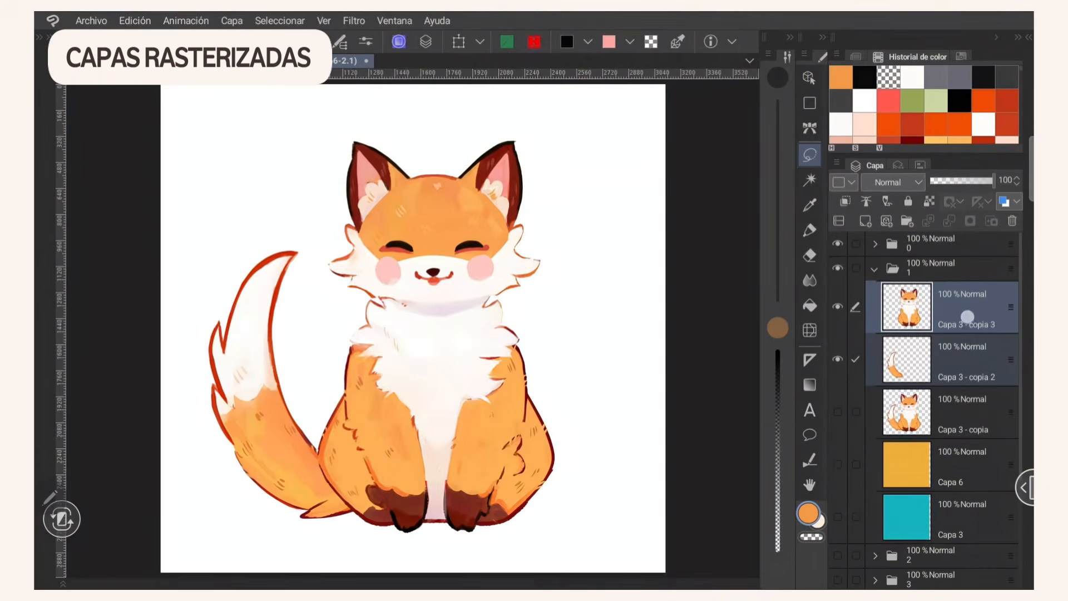
right_click(967, 316)
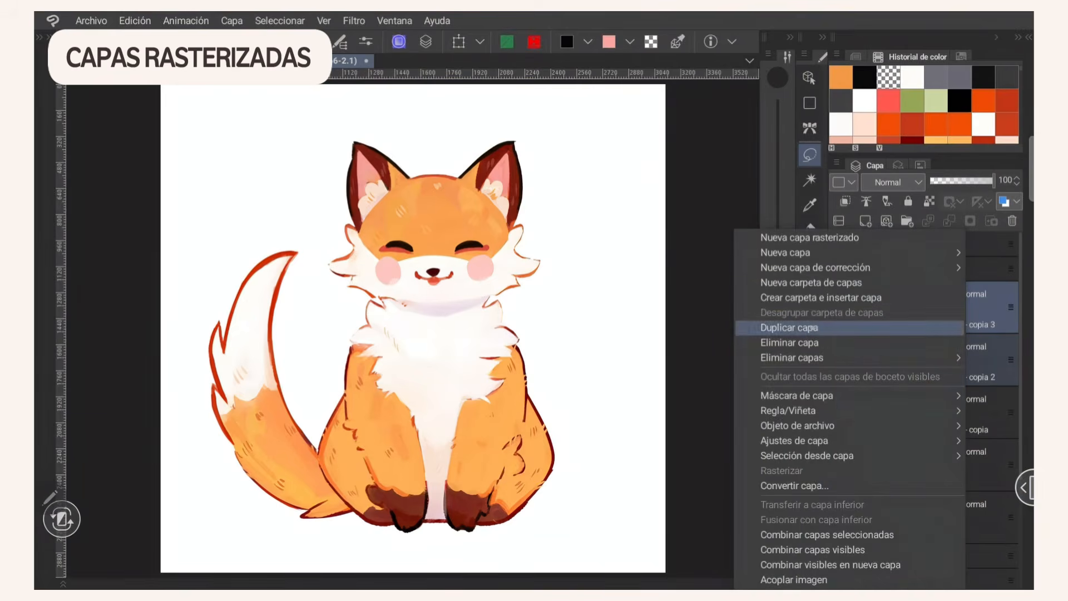
click(868, 328)
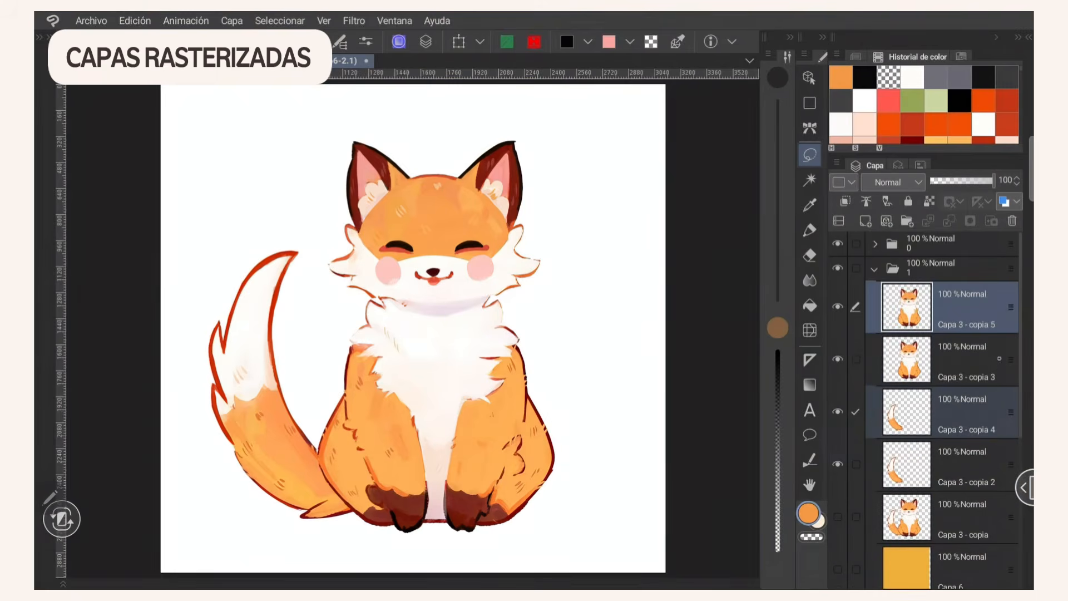
Place the duplicated tail layer directly below the duplicated body layer and move both out of folder 1, above it
click(963, 407)
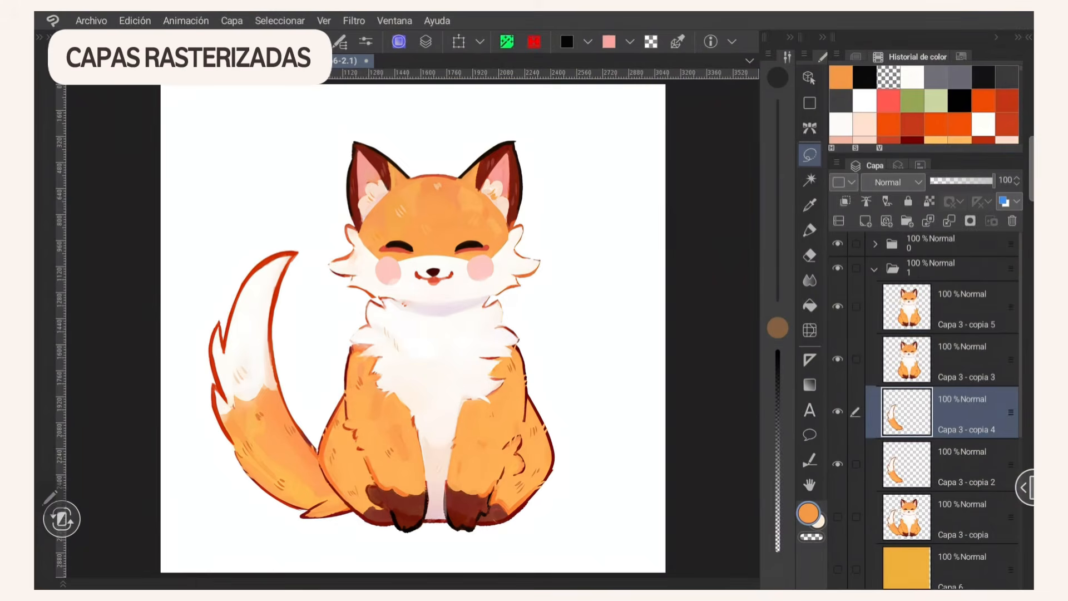
drag(979, 409, 963, 325)
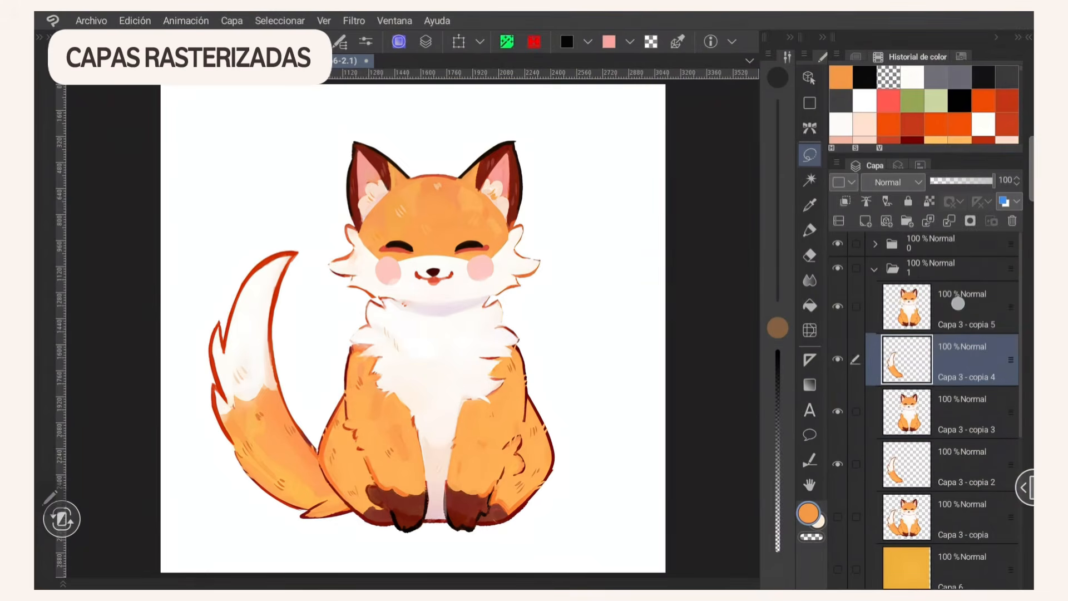
click(957, 303)
click(857, 361)
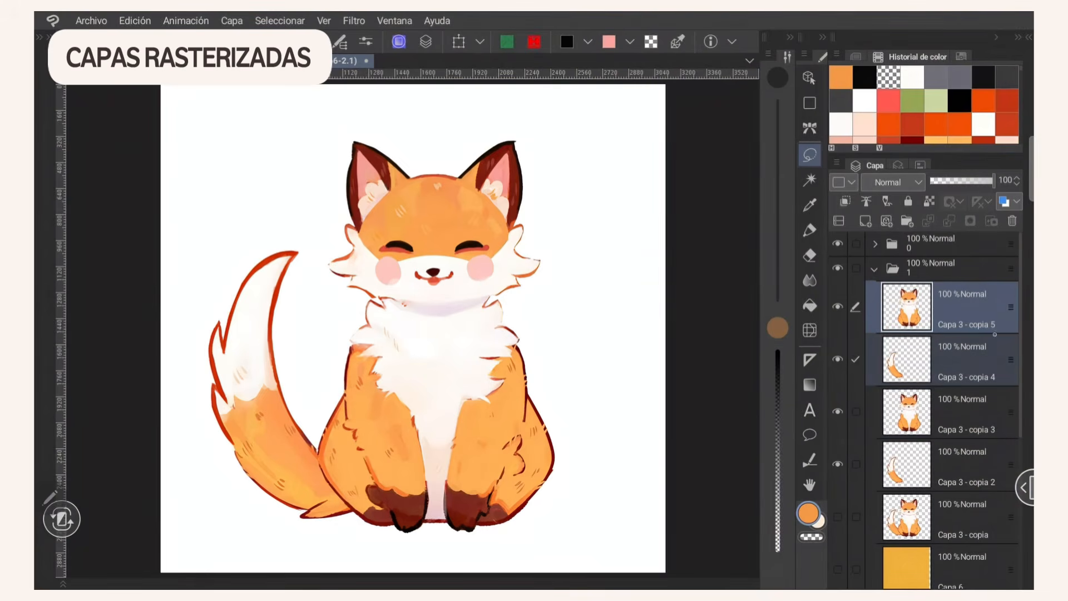
drag(1006, 309, 993, 258)
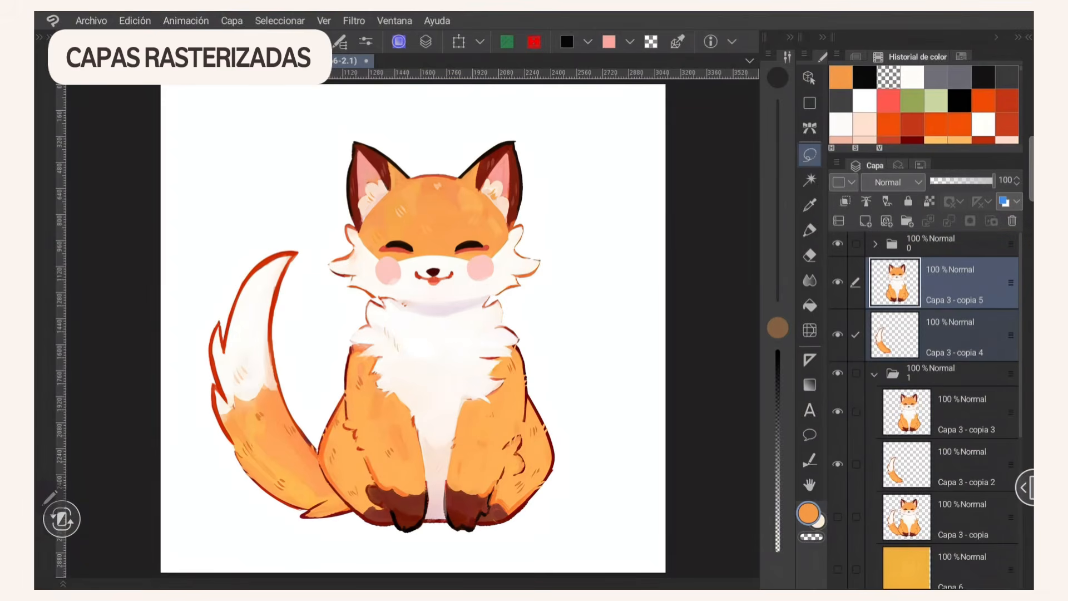
click(874, 374)
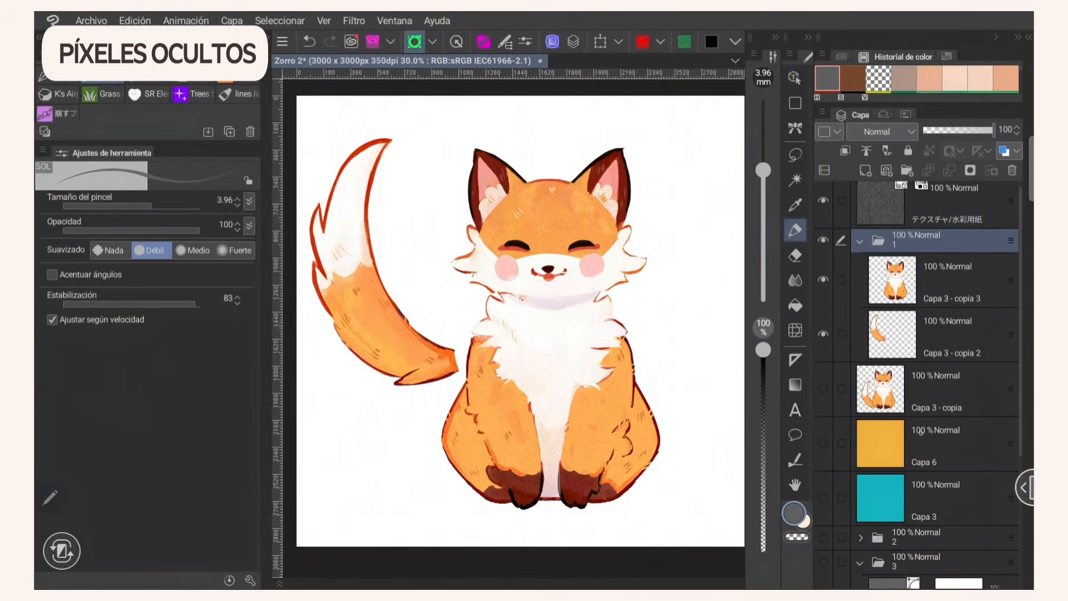
Move the Capa 6 colour layer into folder 1 below the tail layer and leave it hidden after checking it on the canvas
click(920, 431)
drag(1009, 444, 992, 361)
click(822, 390)
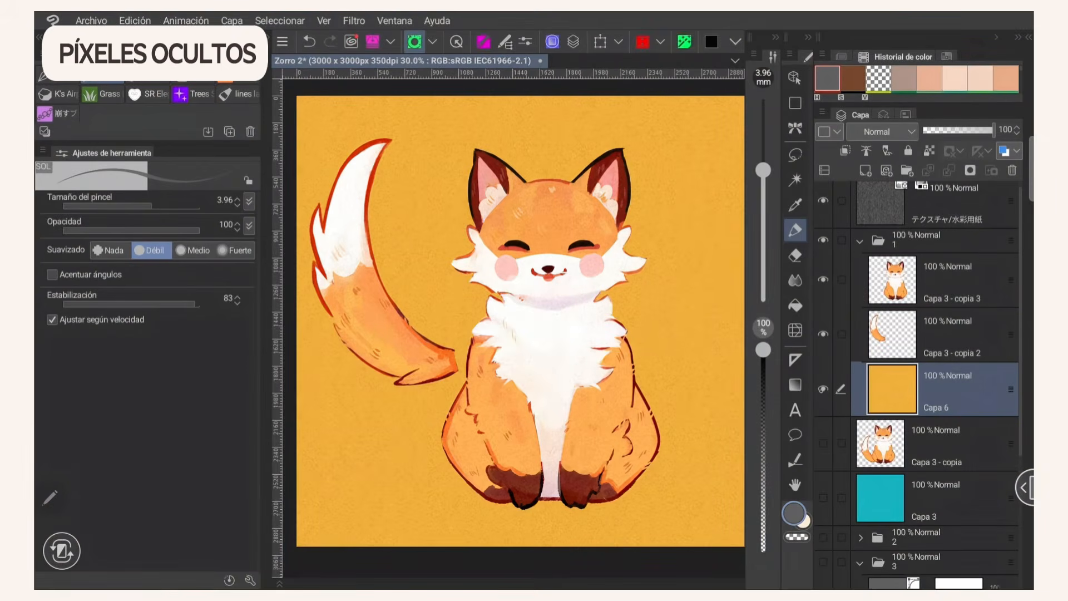
click(822, 388)
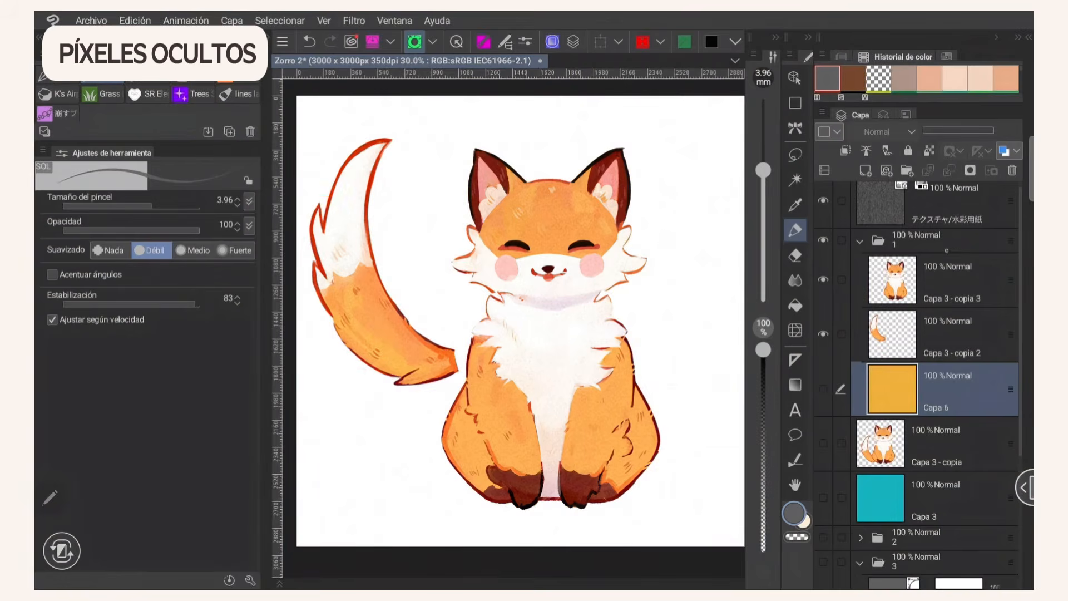
Try Deformación de posición libre on folder 1 with an anchor on the fox's chest and cancel the transformation
click(954, 238)
click(735, 41)
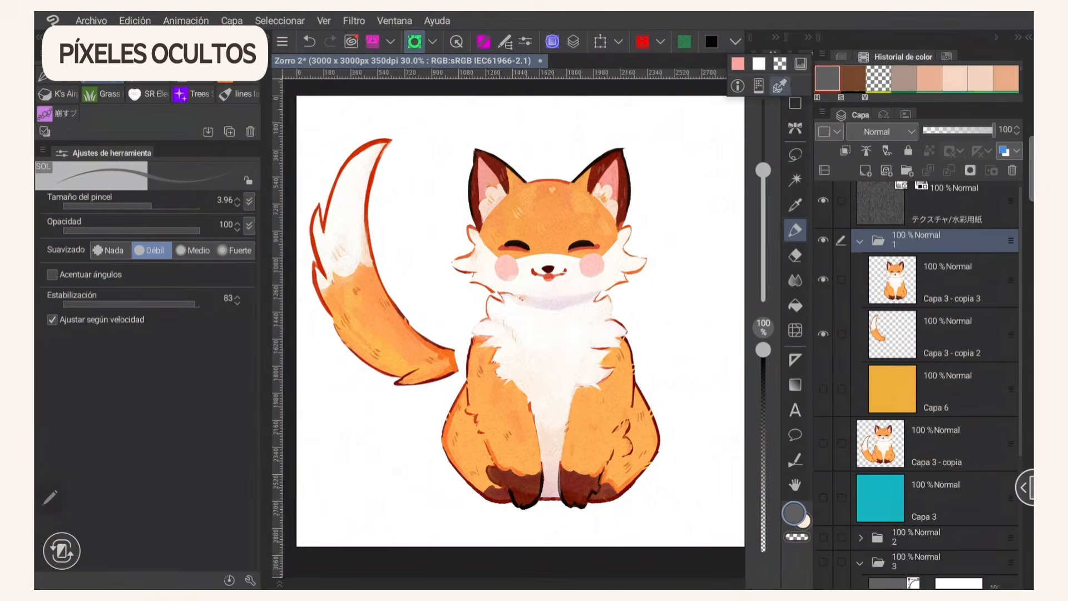
click(780, 85)
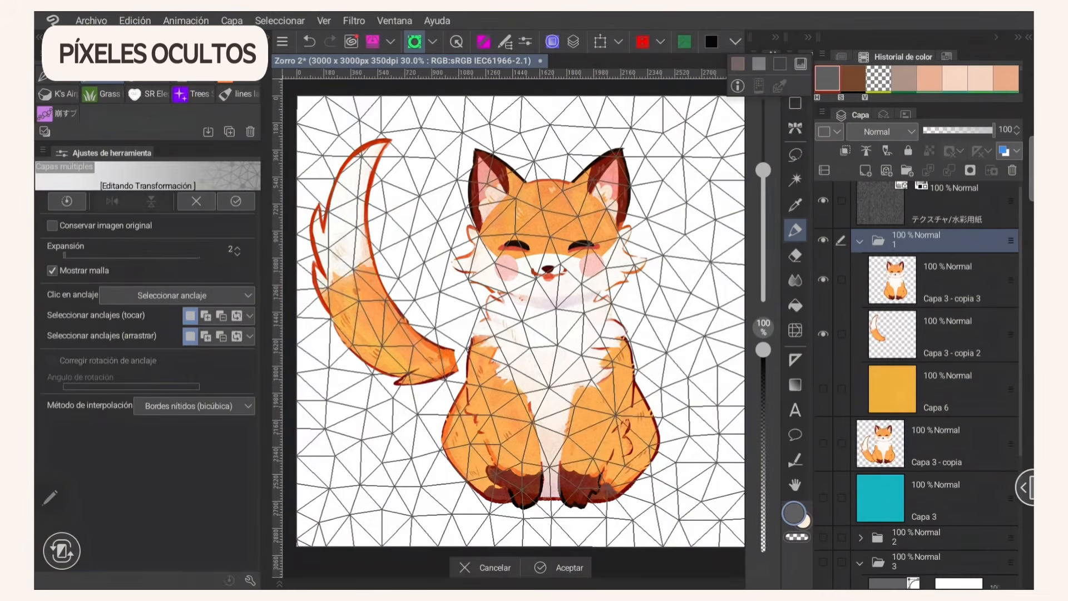
click(557, 352)
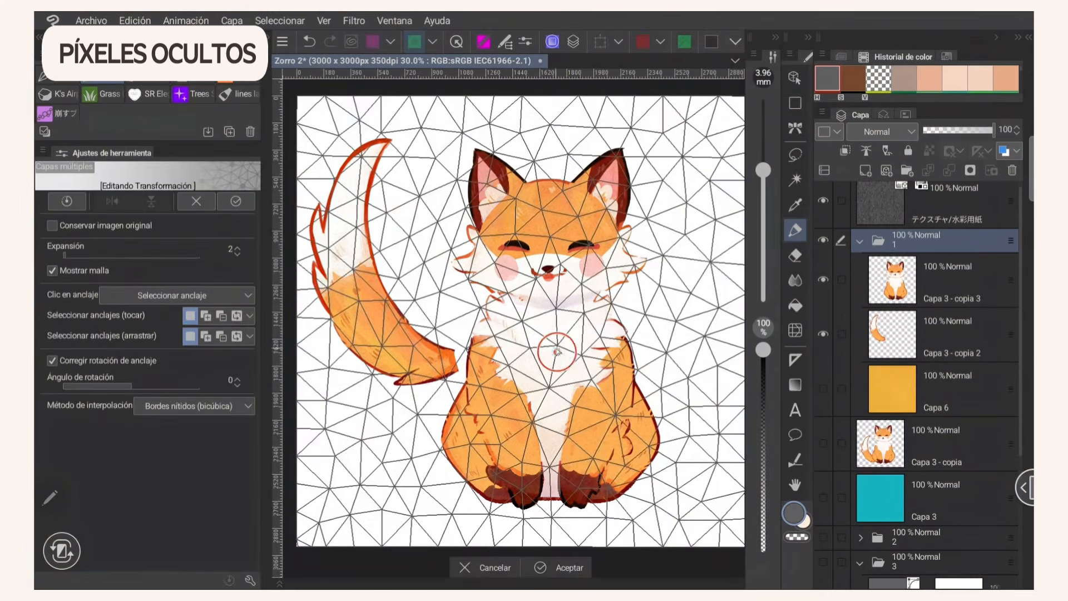
mouse_move(558, 352)
mouse_down()
mouse_move(610, 343)
mouse_move(545, 366)
mouse_move(556, 351)
mouse_up()
click(496, 568)
click(986, 176)
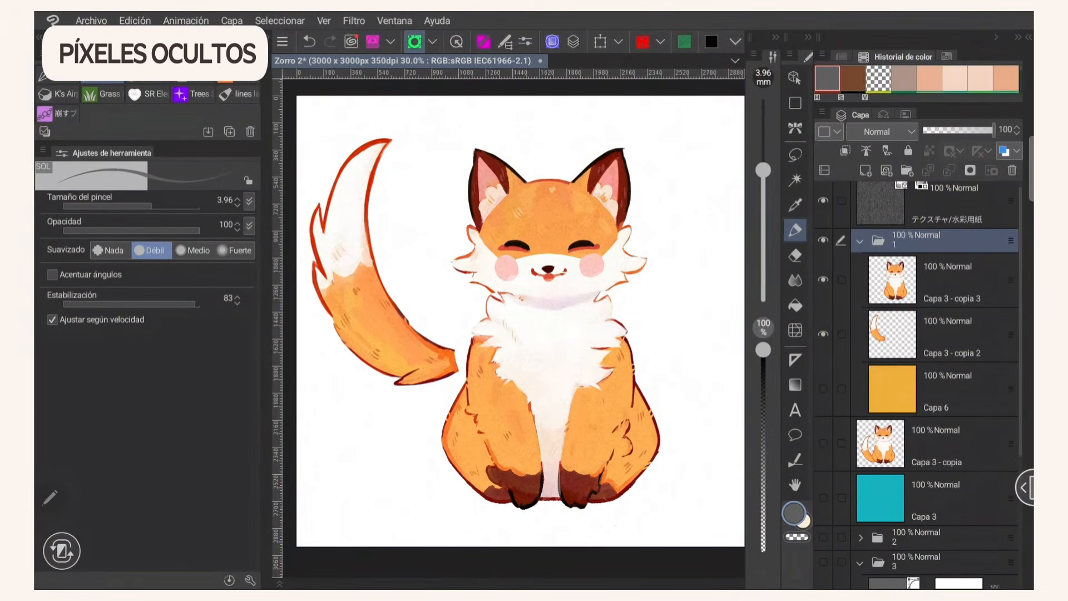
Move Capa 6 out of folder 1, placing it above Capa 3 - copia, and select Capa 3 - copia
click(878, 385)
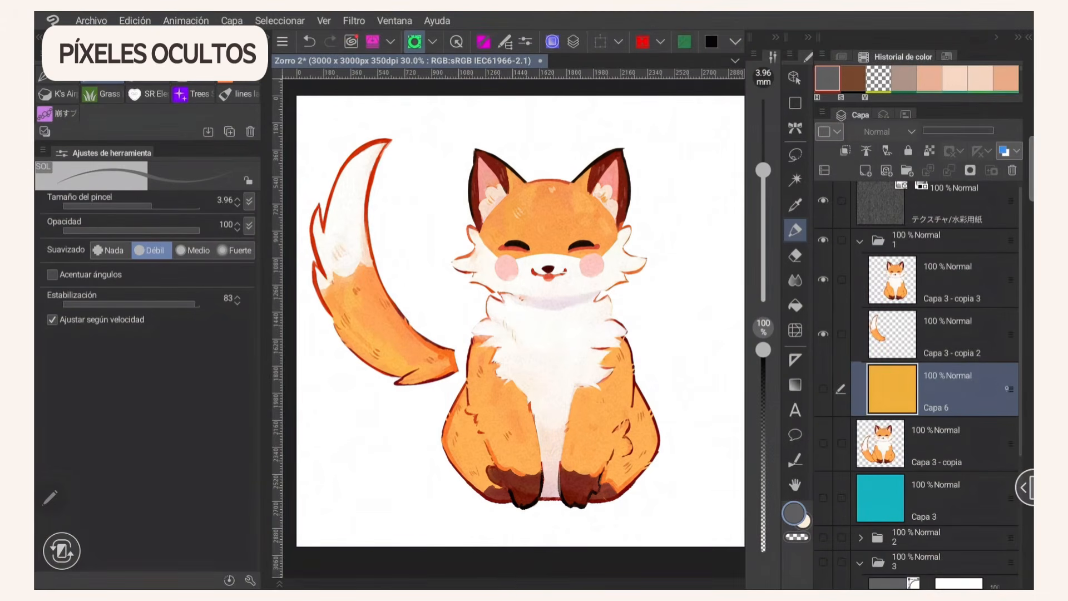
drag(1008, 388, 1005, 428)
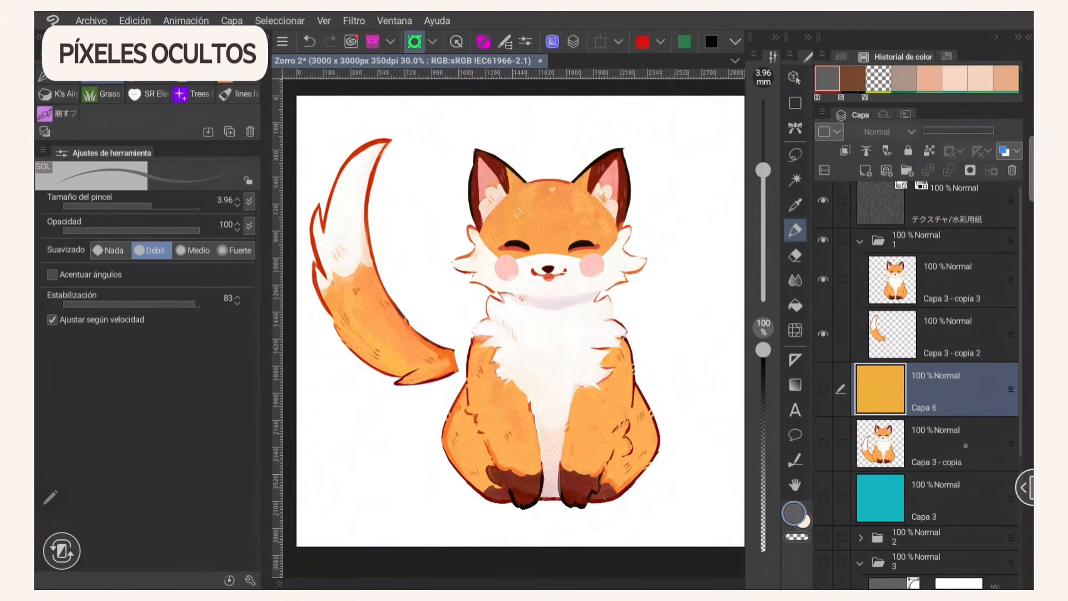
click(969, 448)
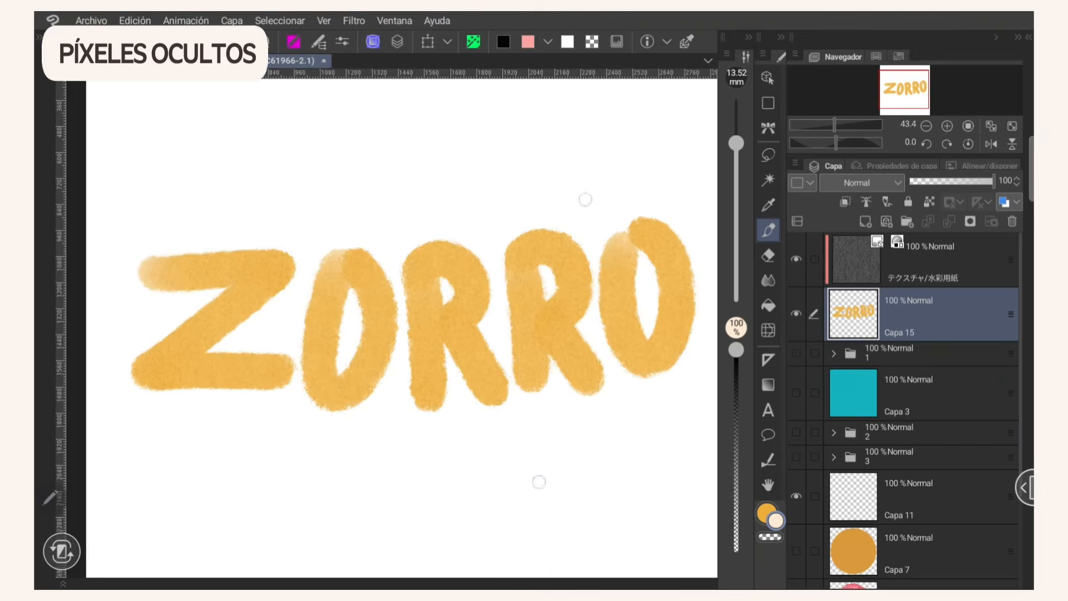
Add a new raster layer below the ZORRO lettering and draw a filled yellow rounded rectangle behind the whole word
click(865, 221)
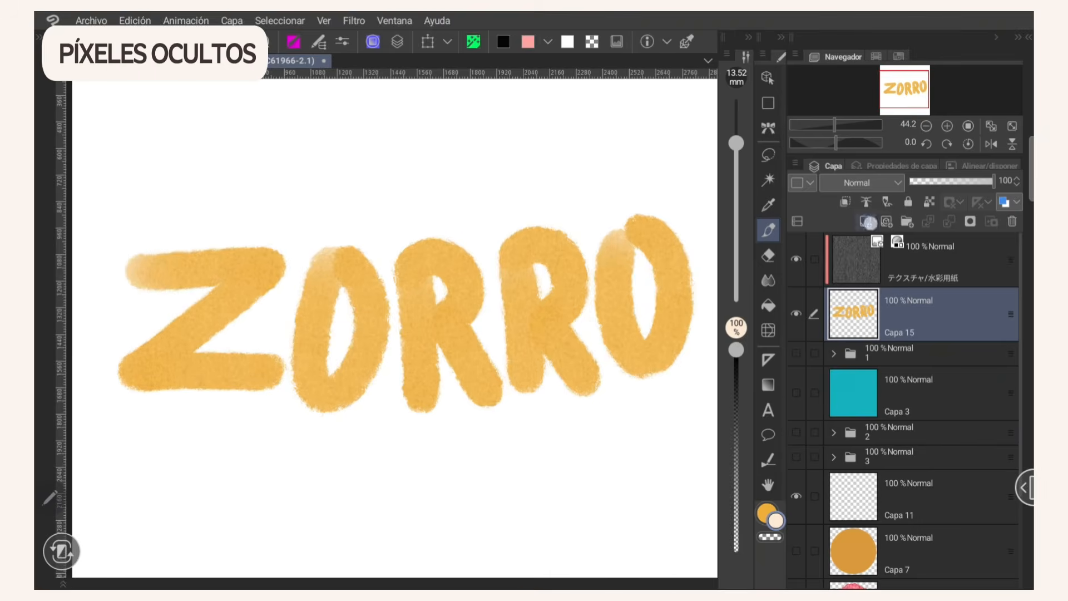
drag(1011, 368, 1002, 383)
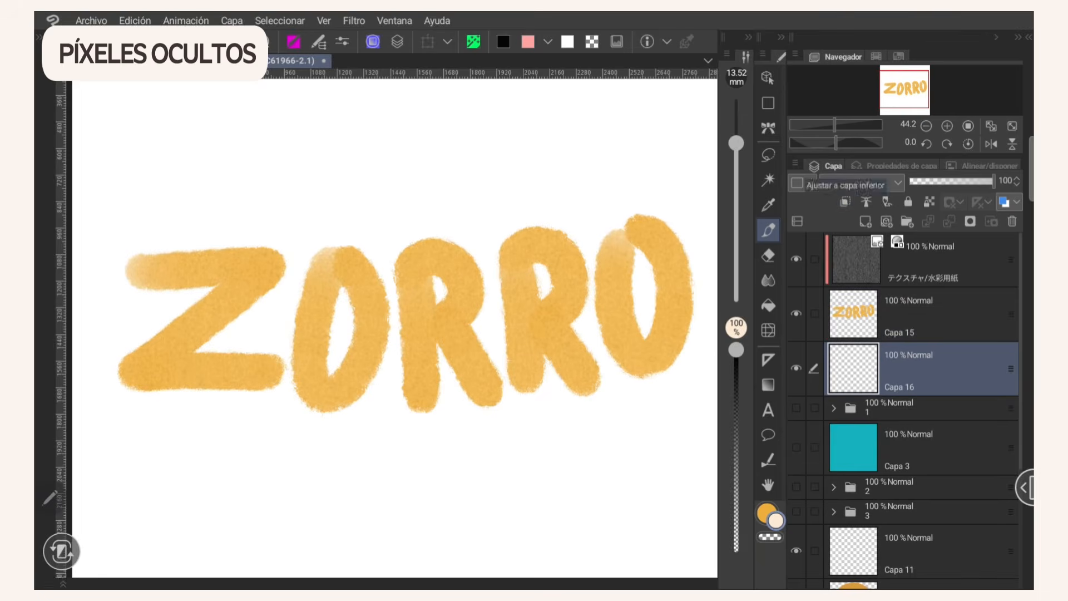
key(m)
scroll(389, 323, down, 1)
mouse_move(115, 229)
mouse_down()
mouse_move(393, 256)
mouse_move(617, 313)
mouse_up()
key(ctrl+z)
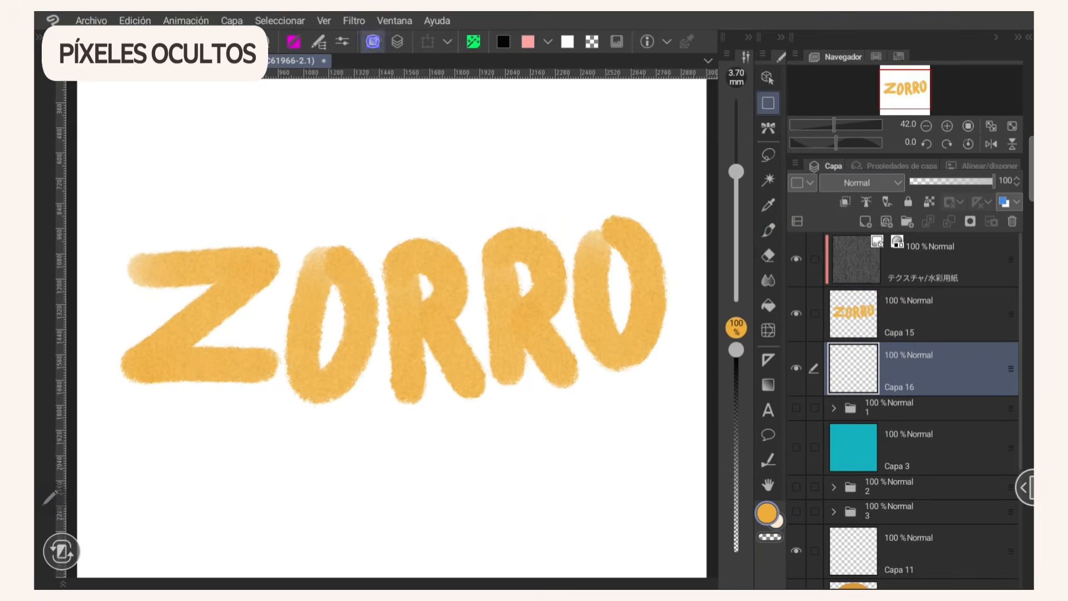
drag(108, 200, 687, 418)
Hide the rectangle layer and start Deformación de posición libre on it together with the ZORRO lettering layer
click(797, 368)
click(815, 314)
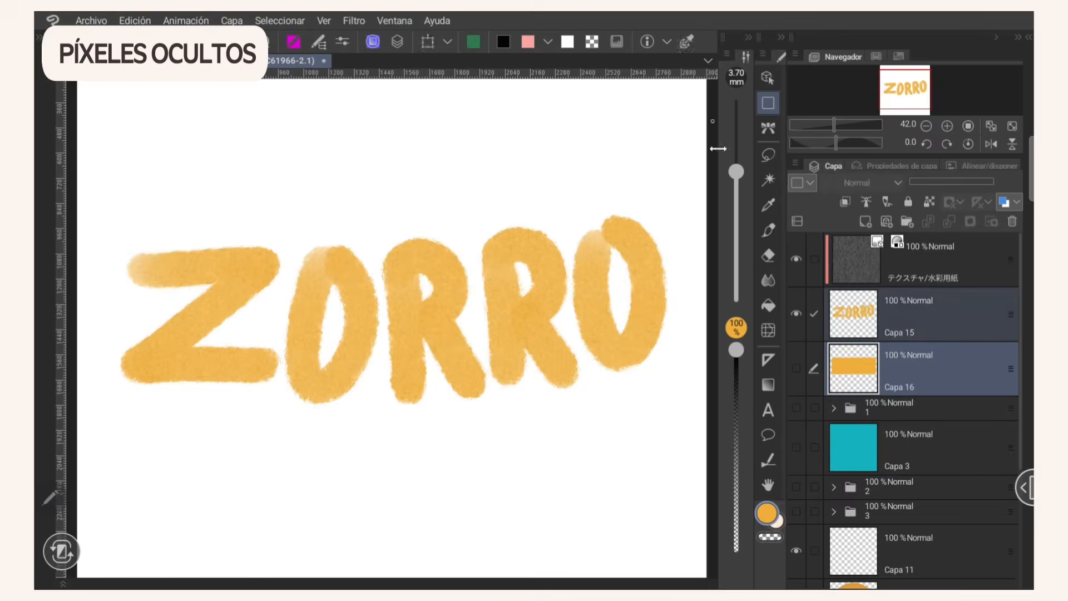
click(474, 42)
Place anchors across the ZORRO lettering mesh, shift them to deform the word, and accept the transformation
mouse_move(416, 317)
mouse_down()
mouse_move(426, 300)
mouse_move(410, 330)
mouse_up()
drag(556, 285, 556, 282)
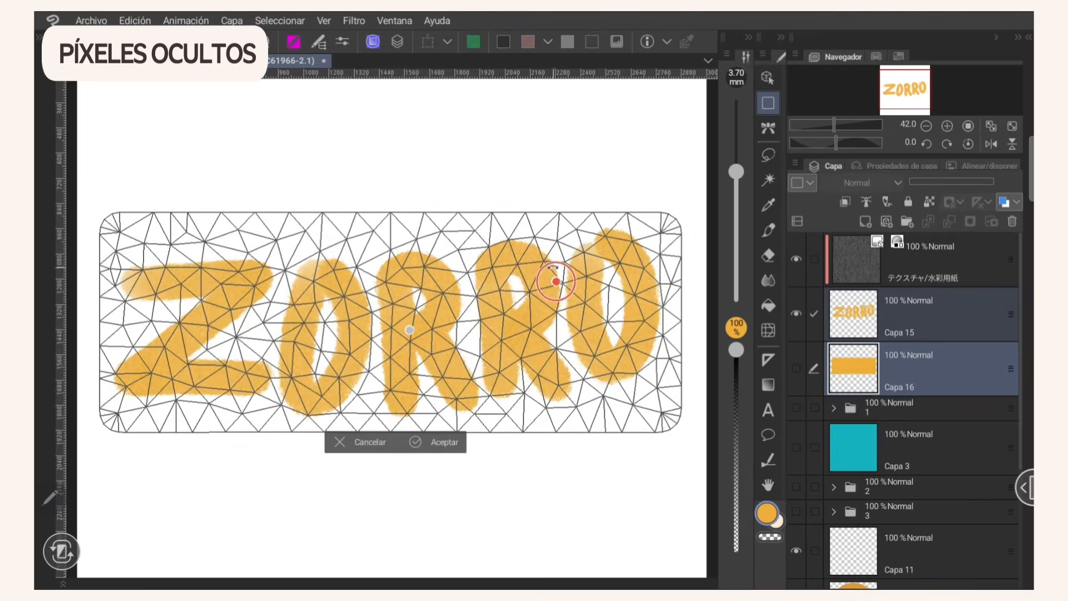
click(135, 243)
click(645, 413)
drag(640, 410, 552, 283)
click(439, 442)
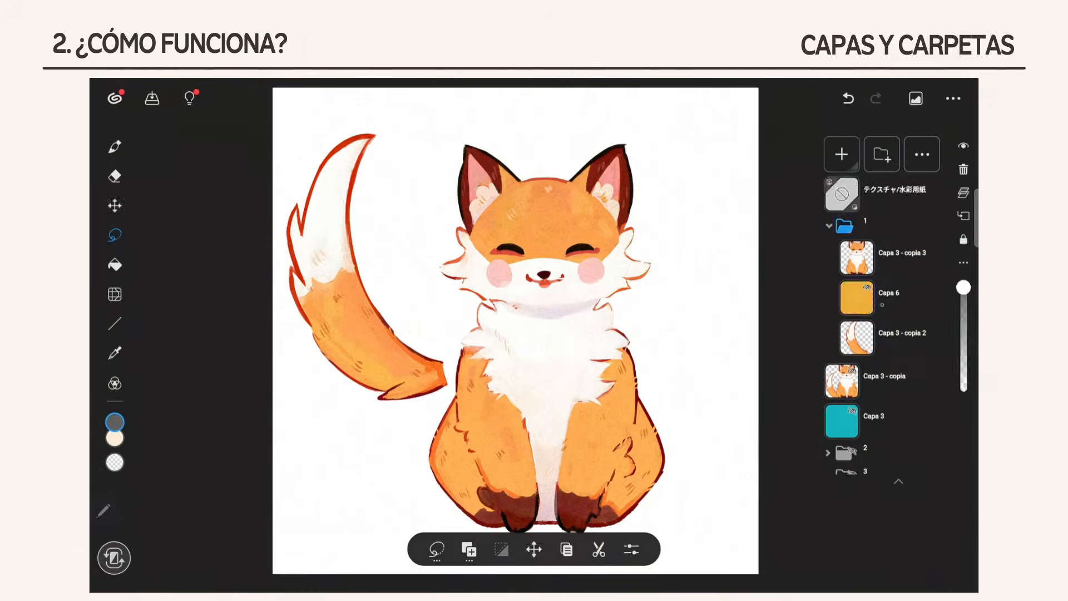
Move Capa 6 below the fox's tail layer, out of folder 1, and select it in Modo estudio
drag(889, 292, 895, 353)
click(844, 204)
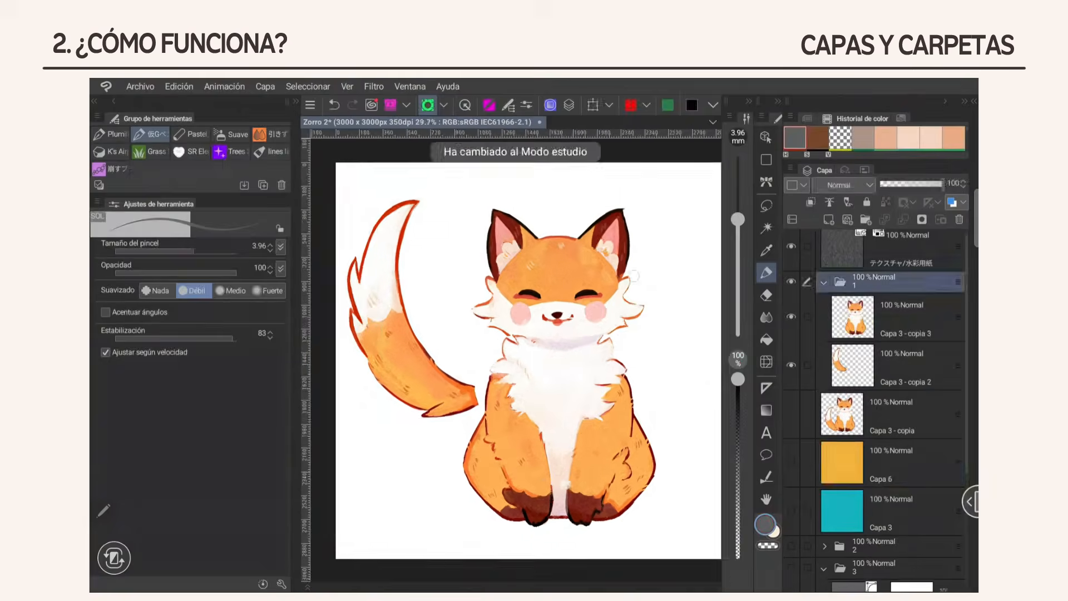
click(890, 369)
click(890, 454)
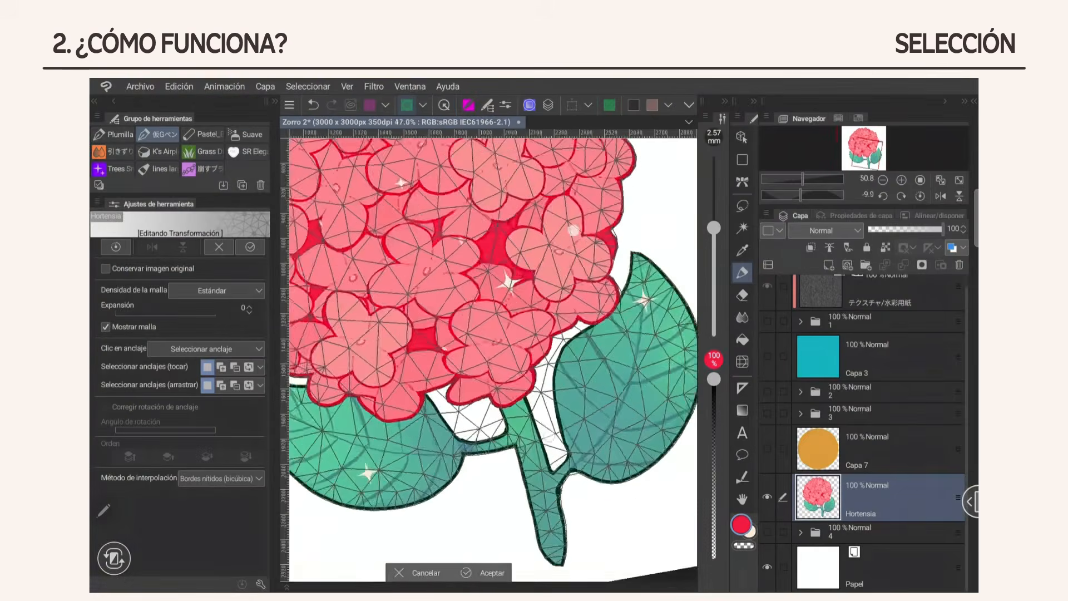
Try deforming the hydrangea with anchors on the stem and right leaf, and undo the anchor changes
click(526, 482)
drag(590, 389, 587, 386)
key(ctrl+z)
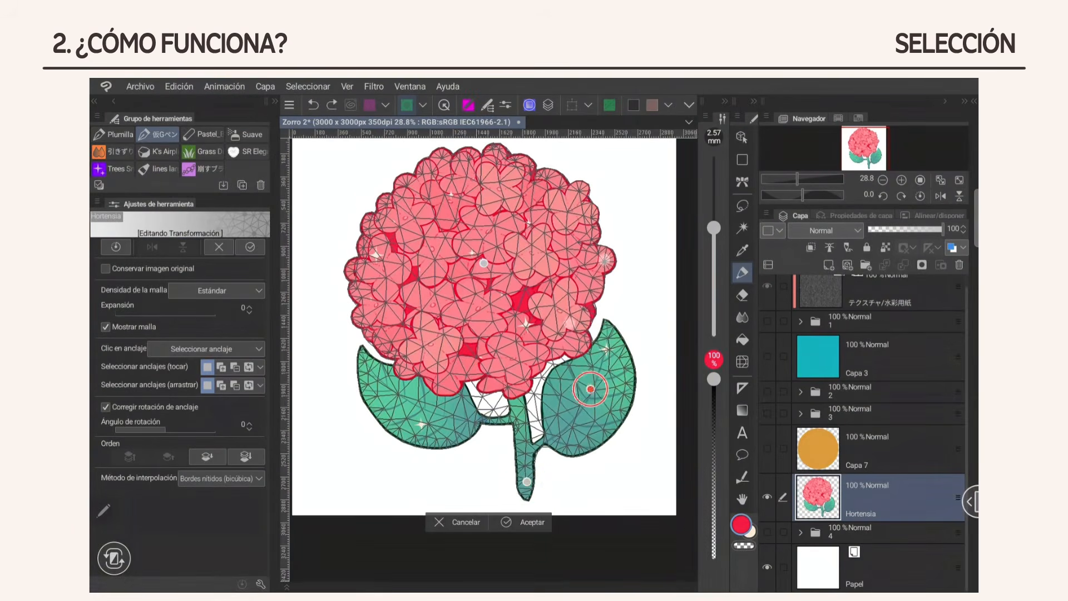
key(ctrl+z)
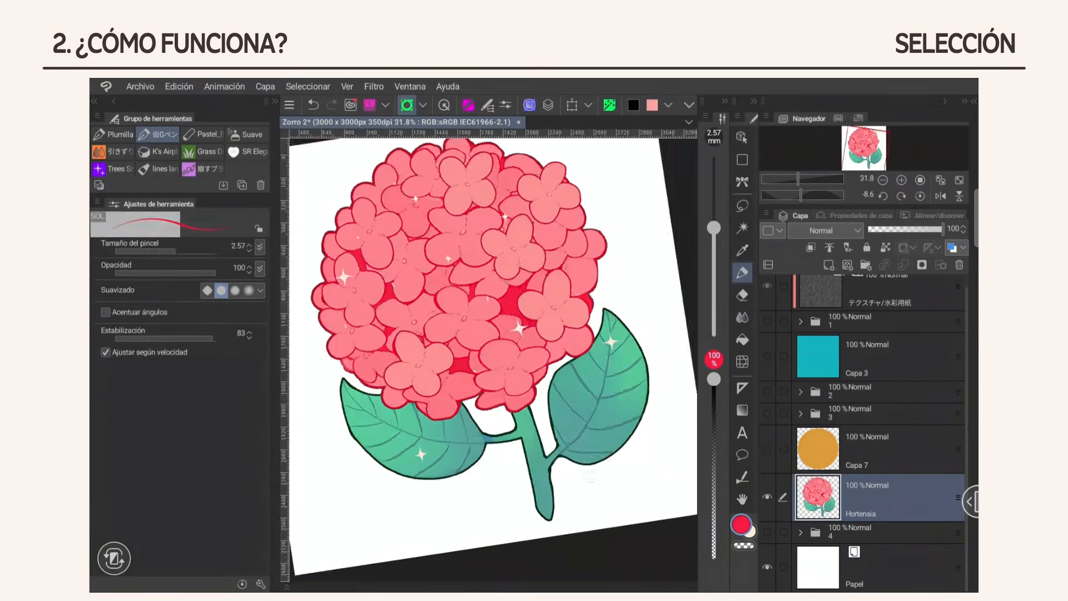
Outline the hydrangea's right leaf with the Lazo selection tool on the Hortensia layer
key(m)
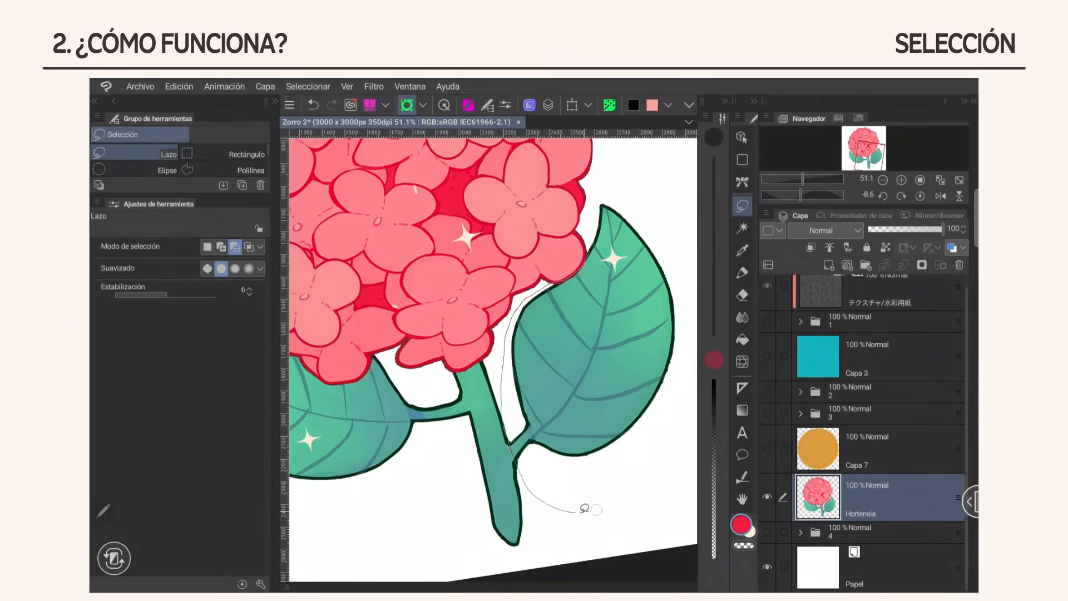
drag(584, 508, 684, 311)
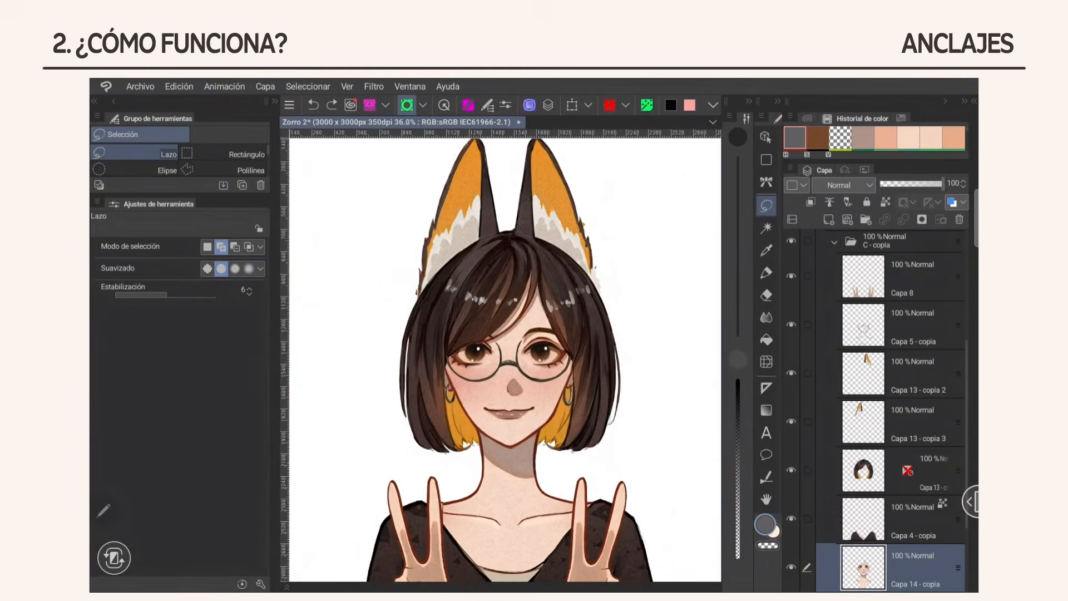
Select the portrait's hair layer together with Capa 14 - copia and start Deformación de posición libre on both
scroll(505, 360, up, 1)
click(929, 472)
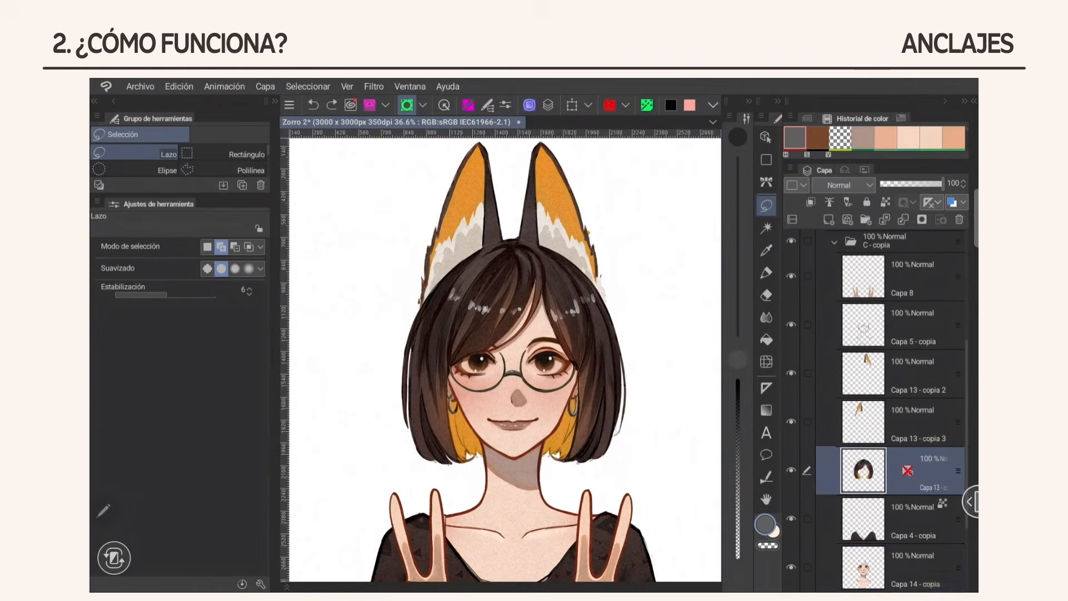
click(807, 567)
click(713, 104)
click(752, 144)
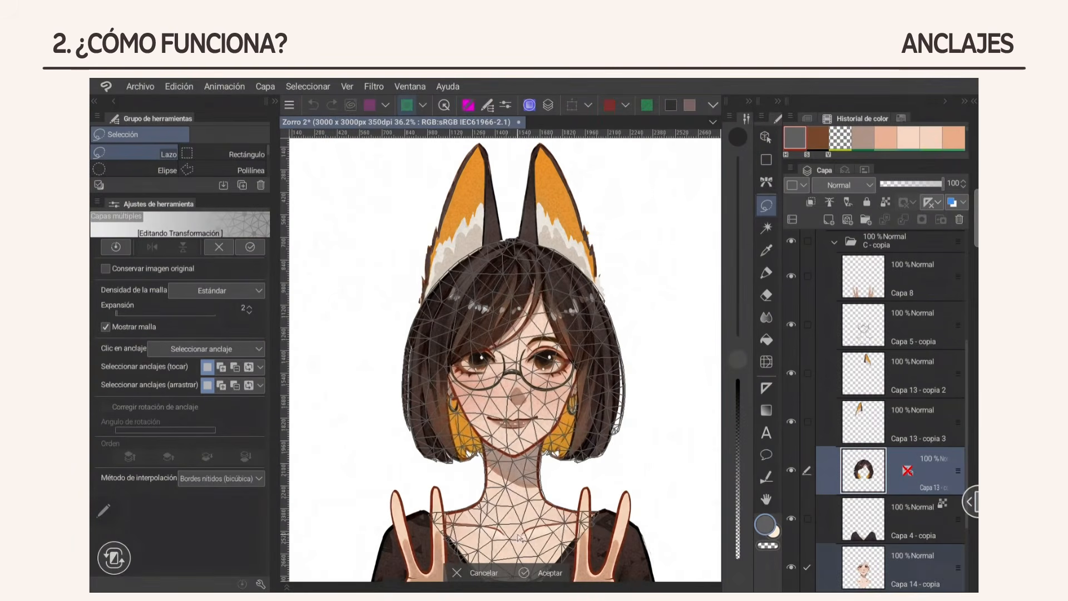
Try tilting the portrait's head with anchors on the shoulders, chest and neck, and cancel the deformation
click(448, 523)
click(571, 521)
click(514, 558)
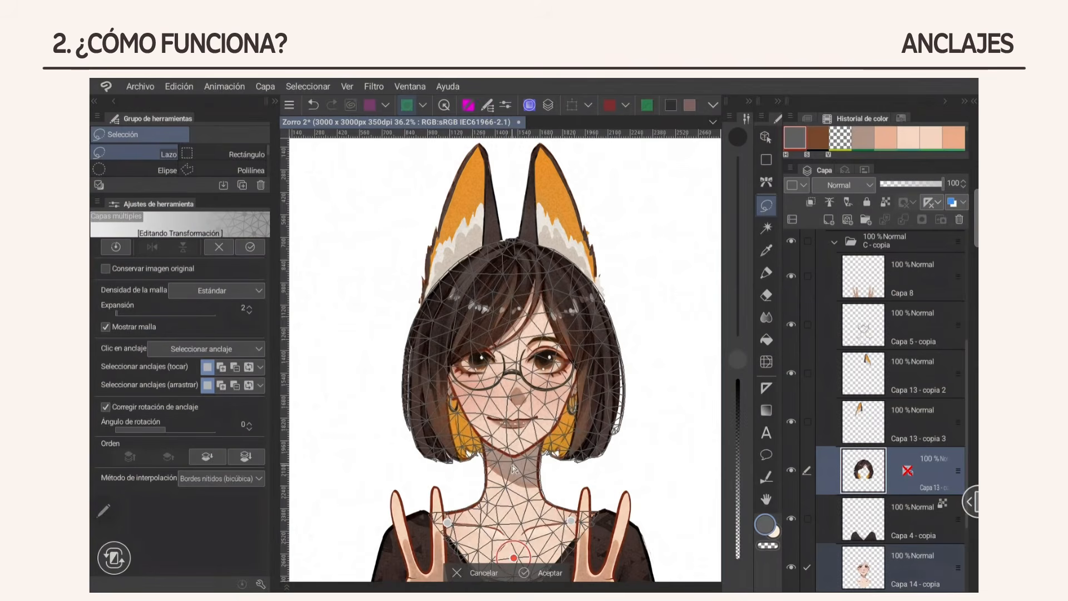
click(511, 466)
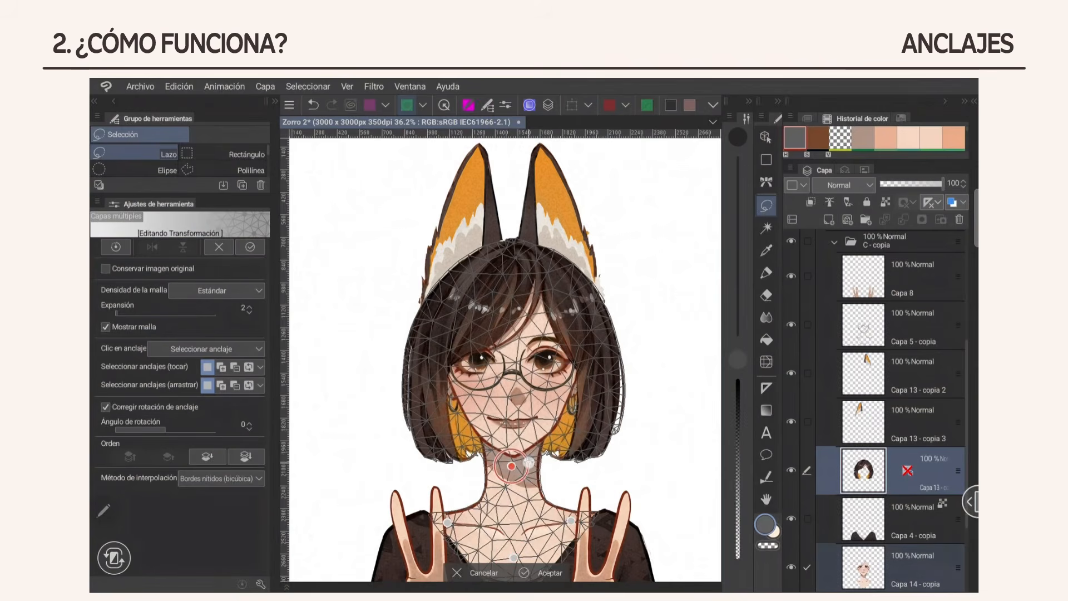
drag(529, 462, 531, 465)
key(ctrl+z)
click(490, 573)
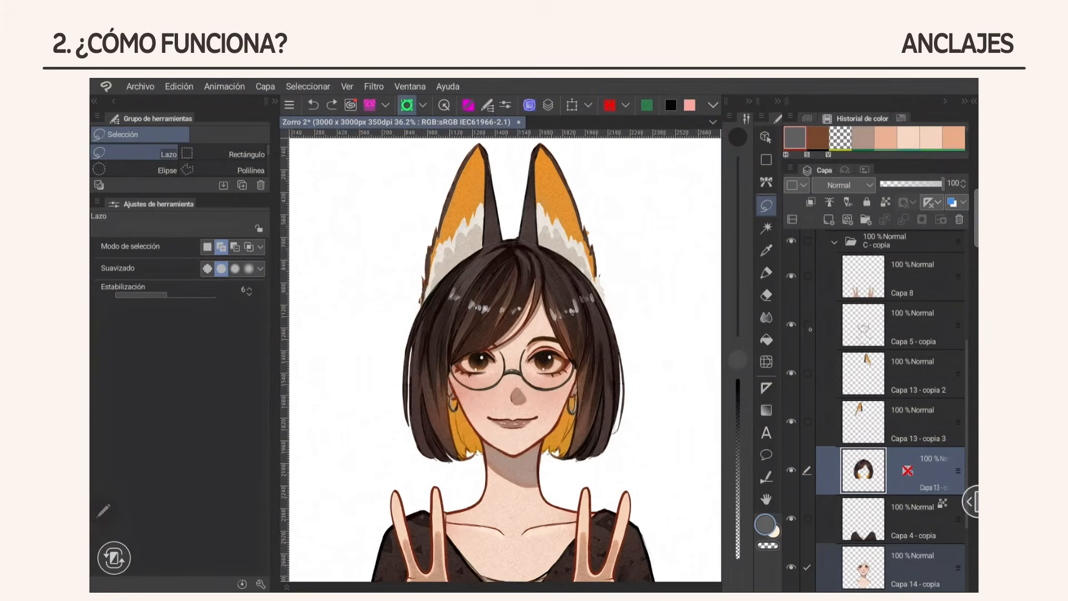
Add Capa 5 - copia to the selected hair and face layers and start Deformación de posición libre on all three
click(792, 325)
click(792, 325)
click(807, 325)
click(712, 105)
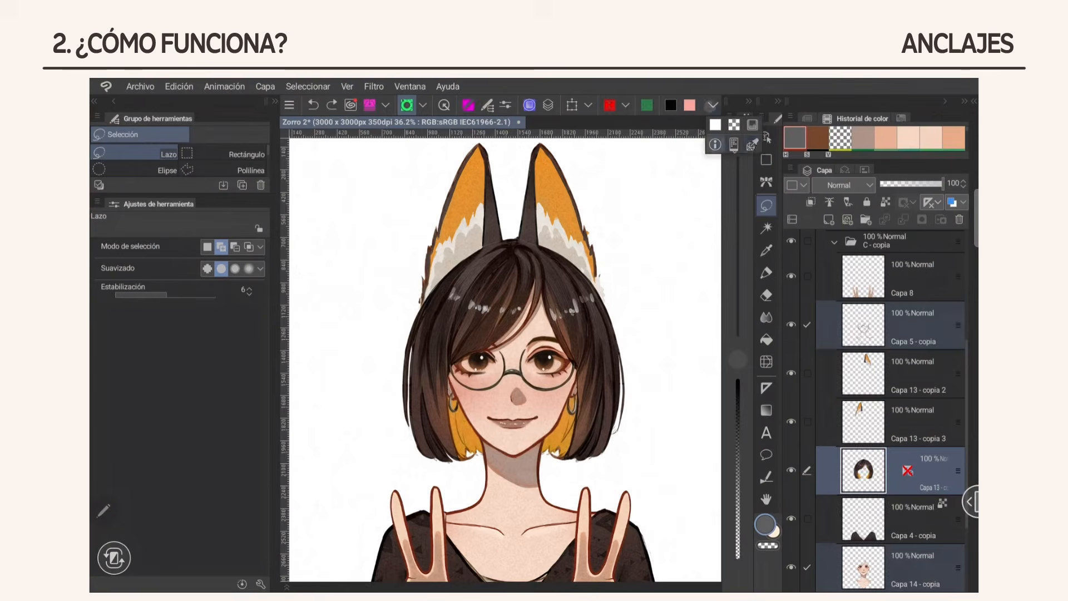
click(753, 144)
Anchor the portrait's shoulder, chest and neck, tilt the head with an 11-degree neck anchor rotation, and accept the deformation
click(567, 525)
click(514, 553)
click(510, 473)
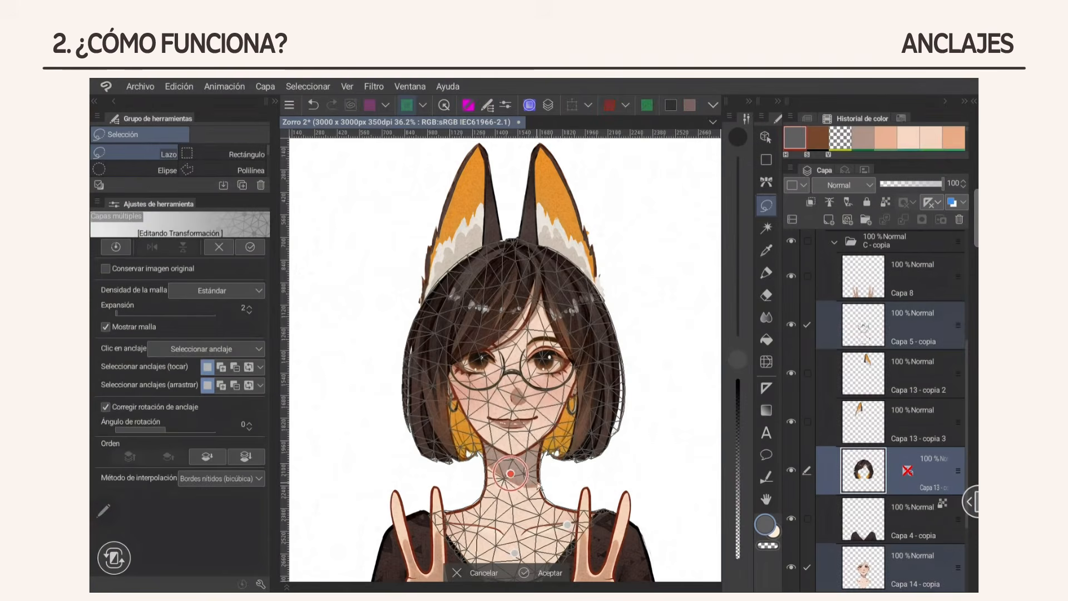
drag(527, 467, 527, 471)
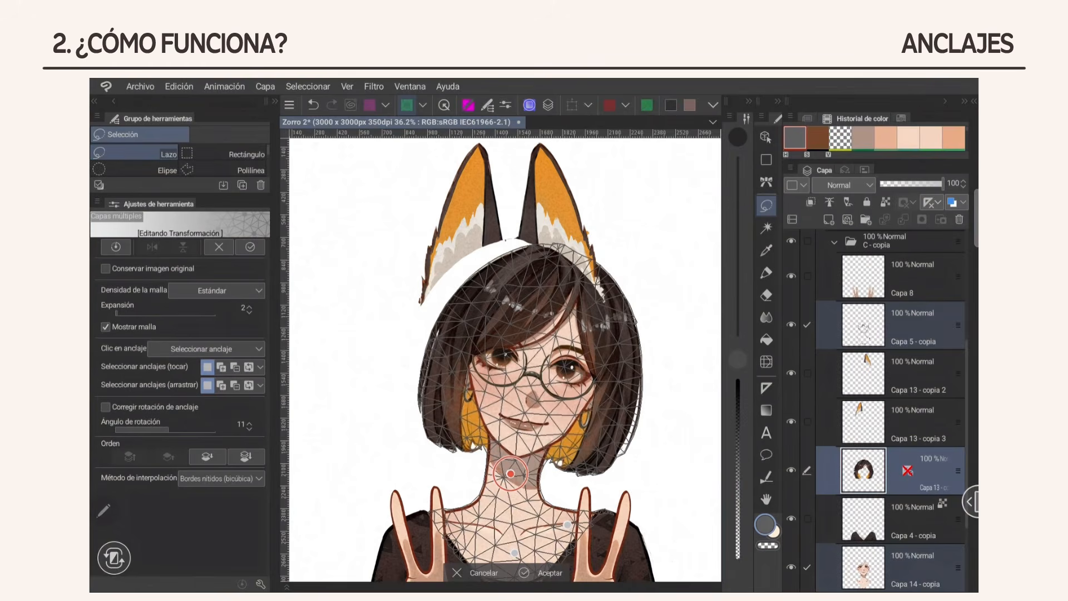
click(538, 571)
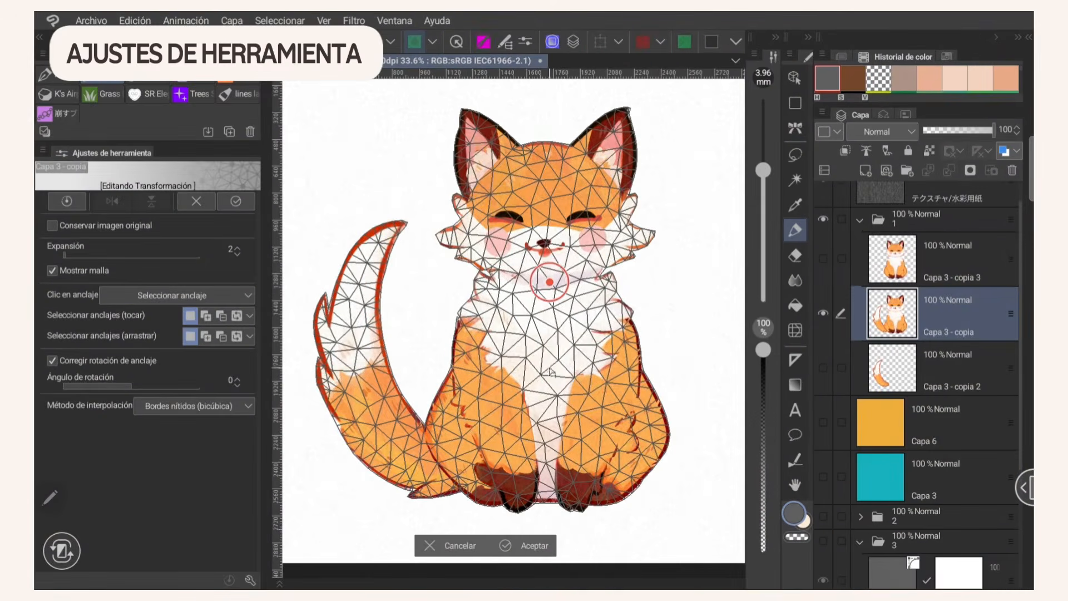
Place anchors on the fox's chest and on both sides of its upper body on Capa 3 - copia
mouse_move(549, 370)
mouse_down()
mouse_move(557, 382)
mouse_move(547, 363)
mouse_up()
click(477, 316)
click(607, 305)
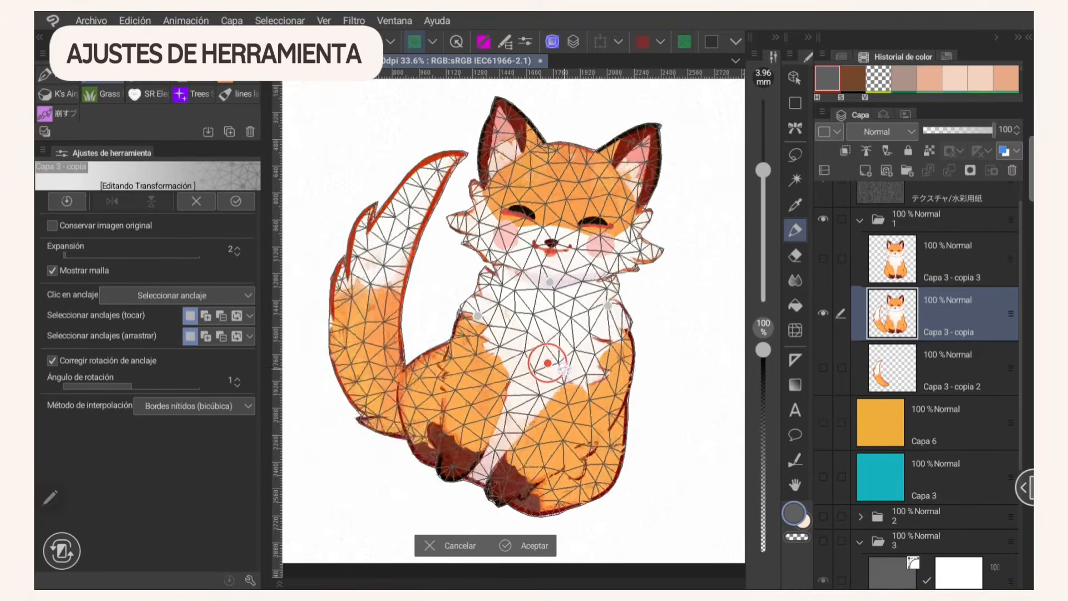
Turn off Corregir rotación de anclaje, hide the mesh, and set the chest anchor's rotation angle to 5
click(52, 361)
click(52, 270)
drag(130, 386, 132, 386)
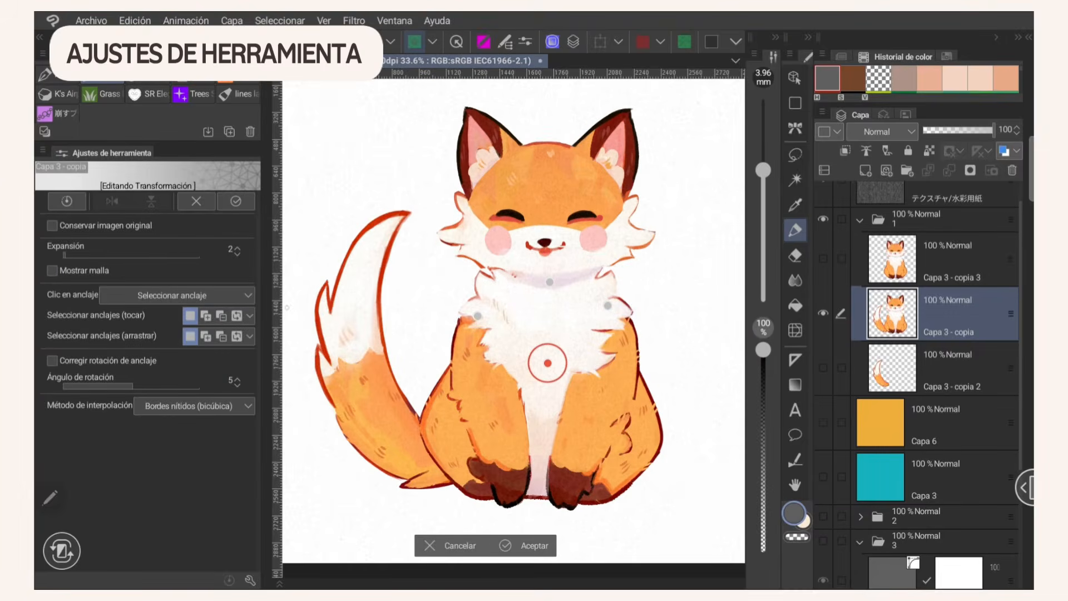
click(250, 336)
click(195, 384)
click(249, 315)
click(248, 295)
click(182, 328)
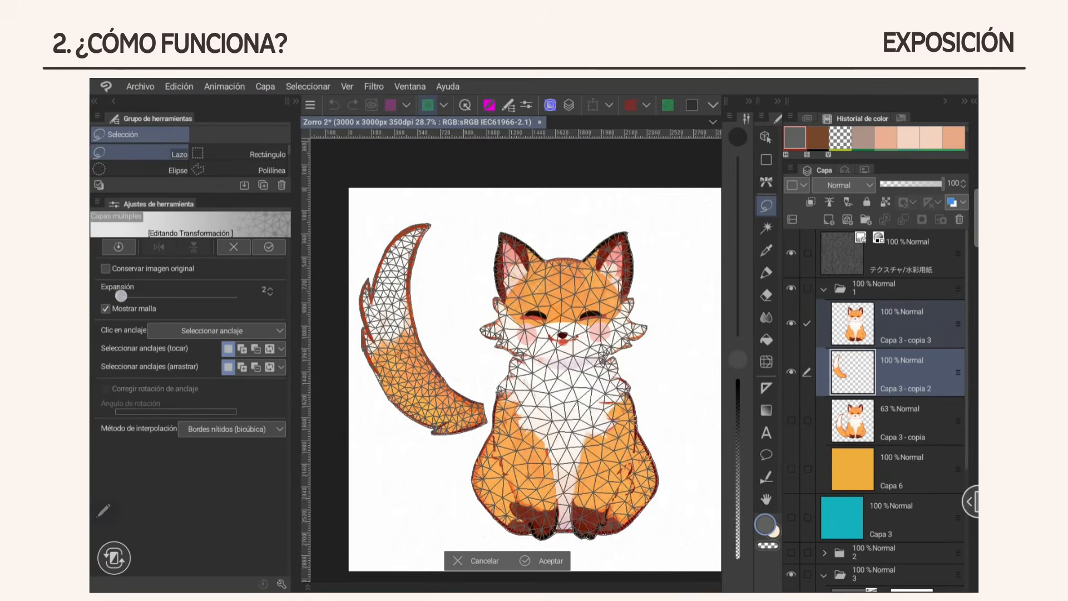
Set the mesh's Expansión to 45 for the fox body and tail, and place an anchor on the chest
drag(121, 296, 169, 300)
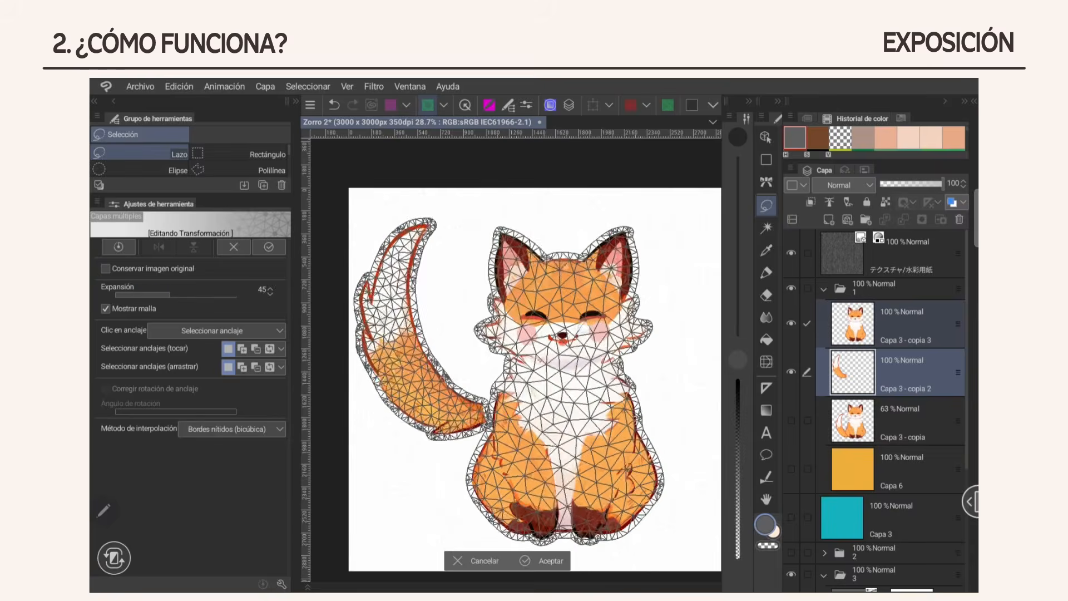
scroll(490, 418, up, 8)
scroll(575, 361, down, 8)
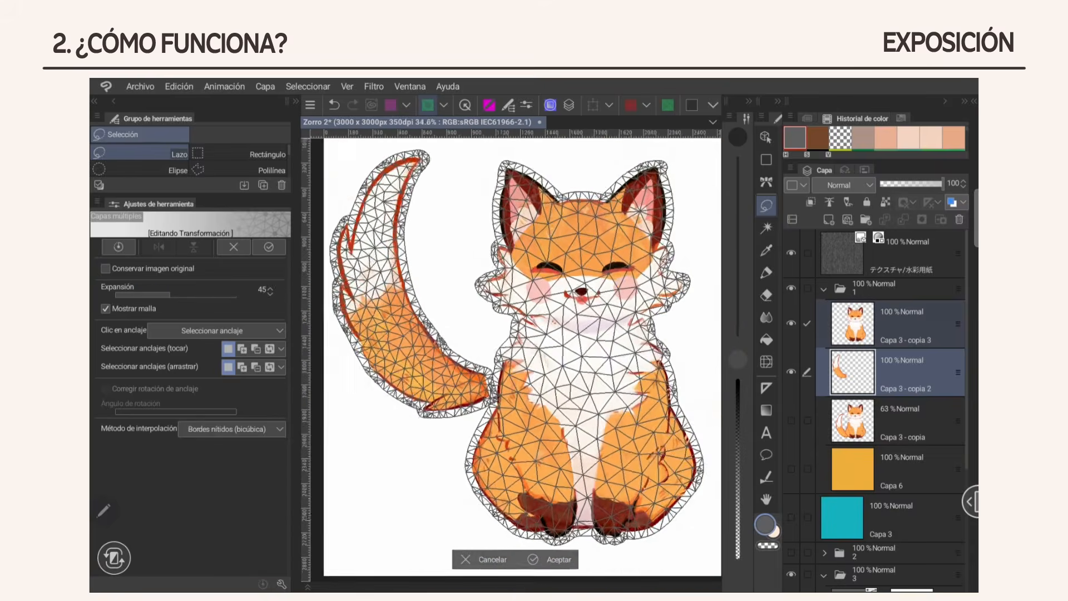
mouse_move(574, 382)
mouse_down()
mouse_move(596, 382)
mouse_move(577, 390)
mouse_up()
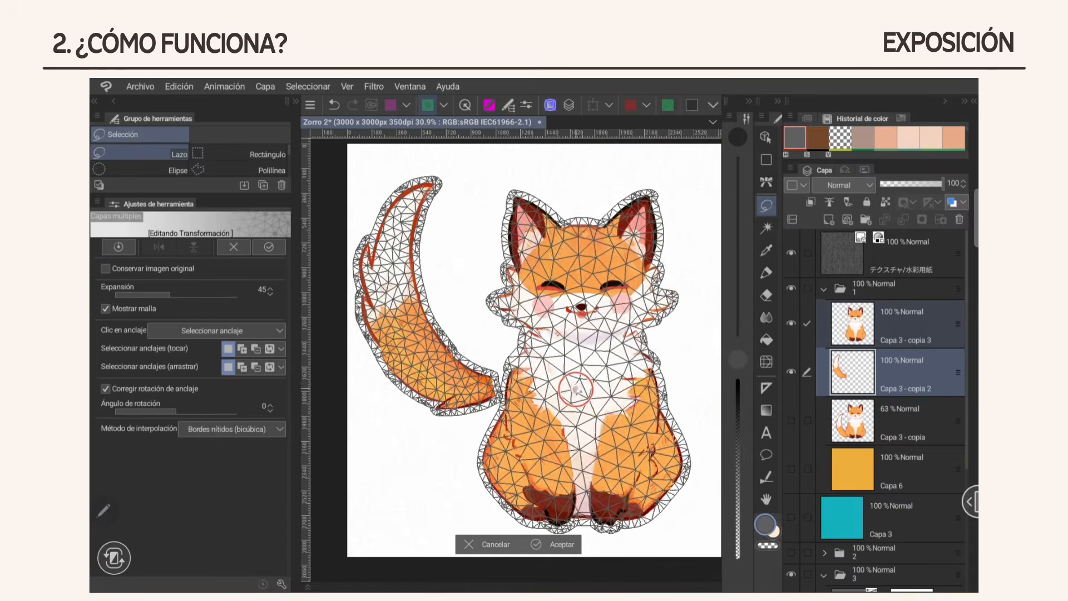
Set the mesh's Expansión to 89 and examine the mesh edges between the fox's tail and body
drag(180, 295, 223, 296)
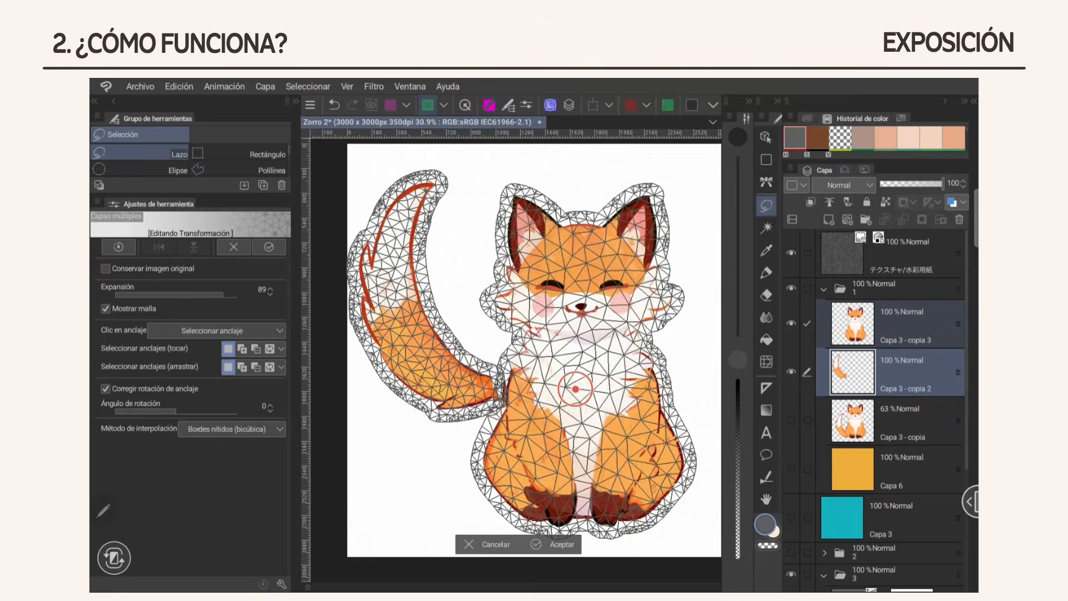
click(575, 384)
click(624, 284)
drag(576, 389, 626, 397)
scroll(586, 368, up, 3)
scroll(587, 368, down, 2)
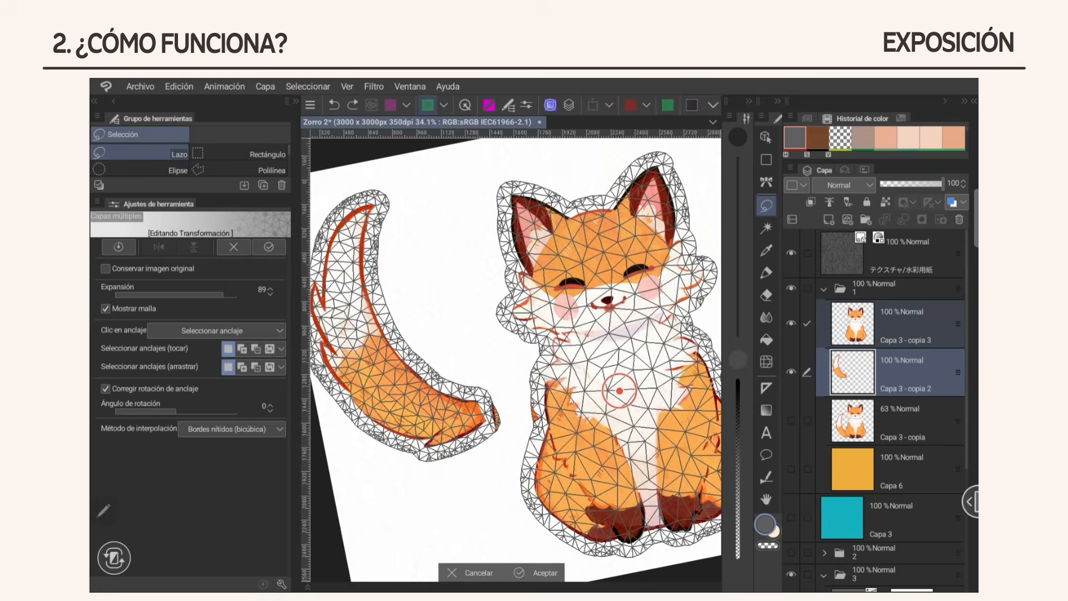
scroll(587, 356, up, 5)
scroll(479, 368, up, 1)
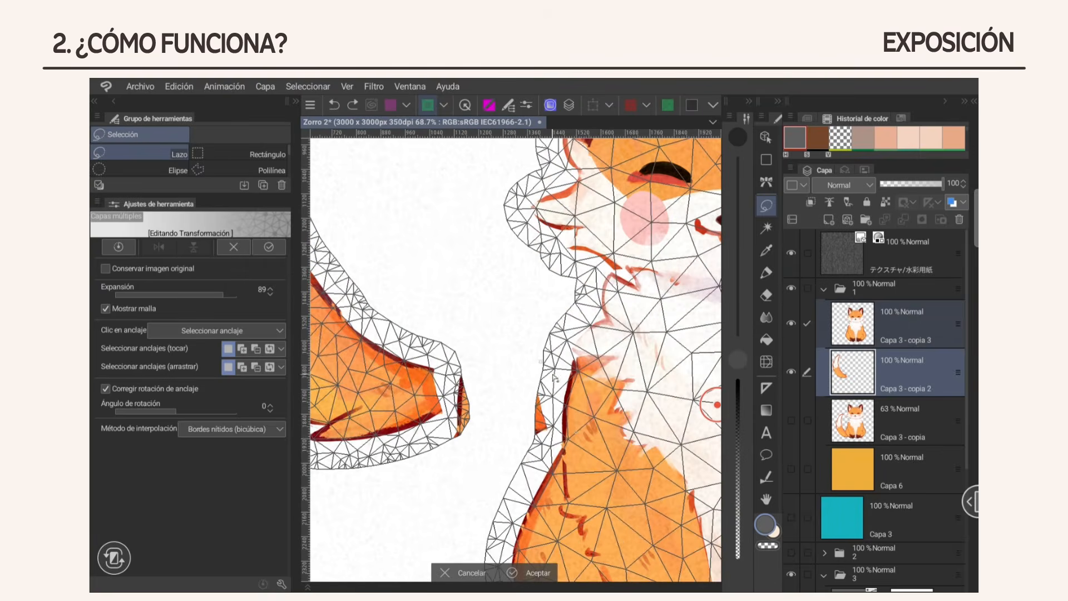
scroll(512, 356, down, 6)
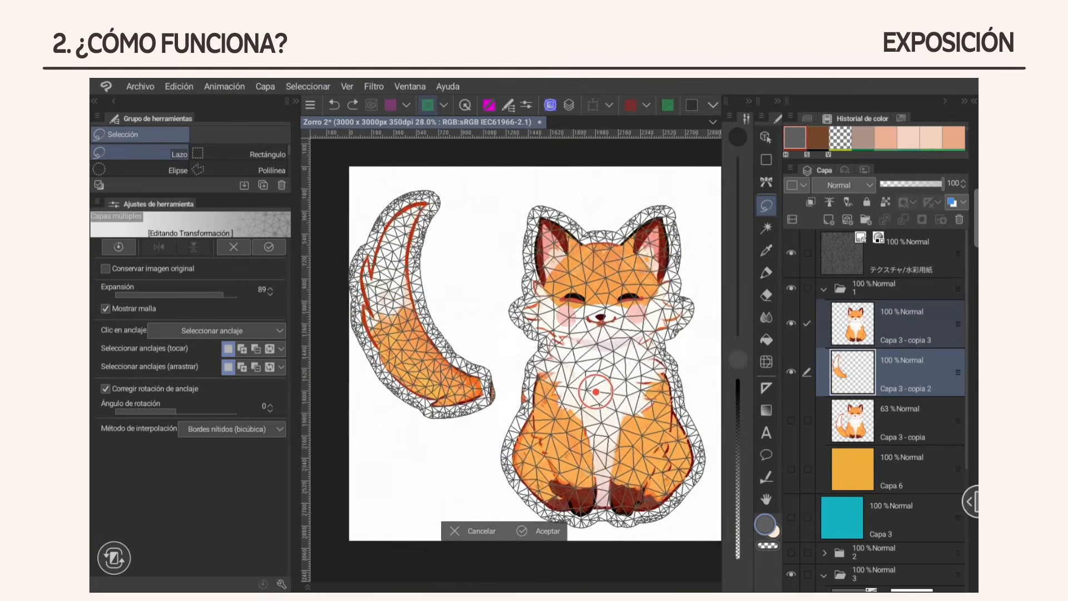
Set the mesh's Expansión to 16 and examine the gap between the tail and body meshes
drag(224, 295, 135, 296)
scroll(511, 410, up, 8)
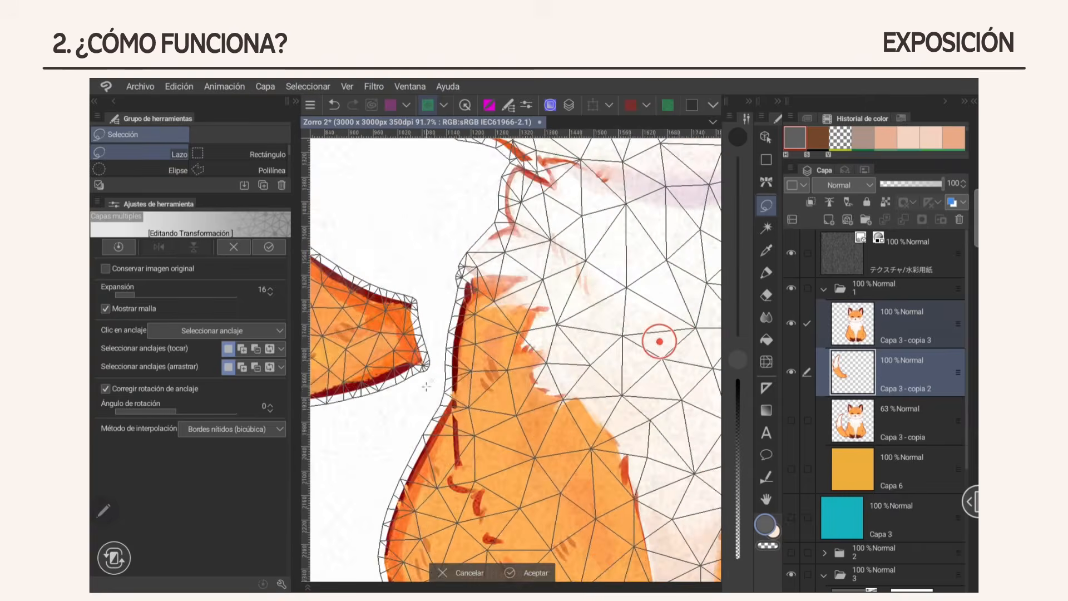
scroll(510, 356, down, 8)
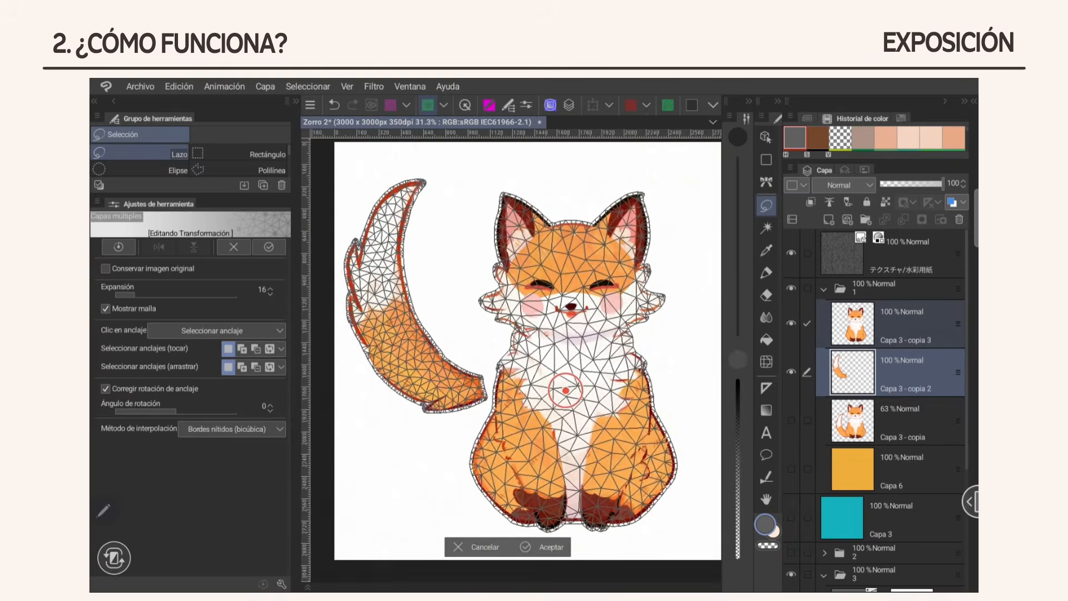
Try anchors on the fox's left cheek and the middle of its face, and undo them
click(496, 305)
mouse_move(496, 305)
mouse_down()
mouse_move(497, 321)
mouse_move(497, 301)
mouse_up()
key(ctrl+z)
click(572, 271)
click(573, 328)
key(ctrl+z)
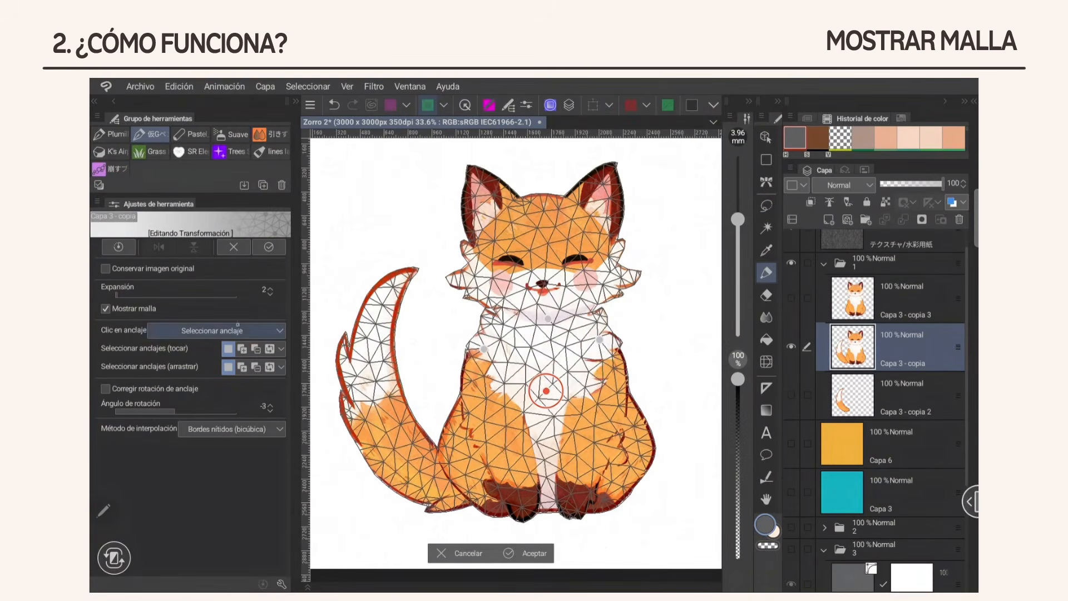
Hide the deformation mesh on Capa 3 - copia and rotate the fox's chest anchor to an angle of 5
click(105, 309)
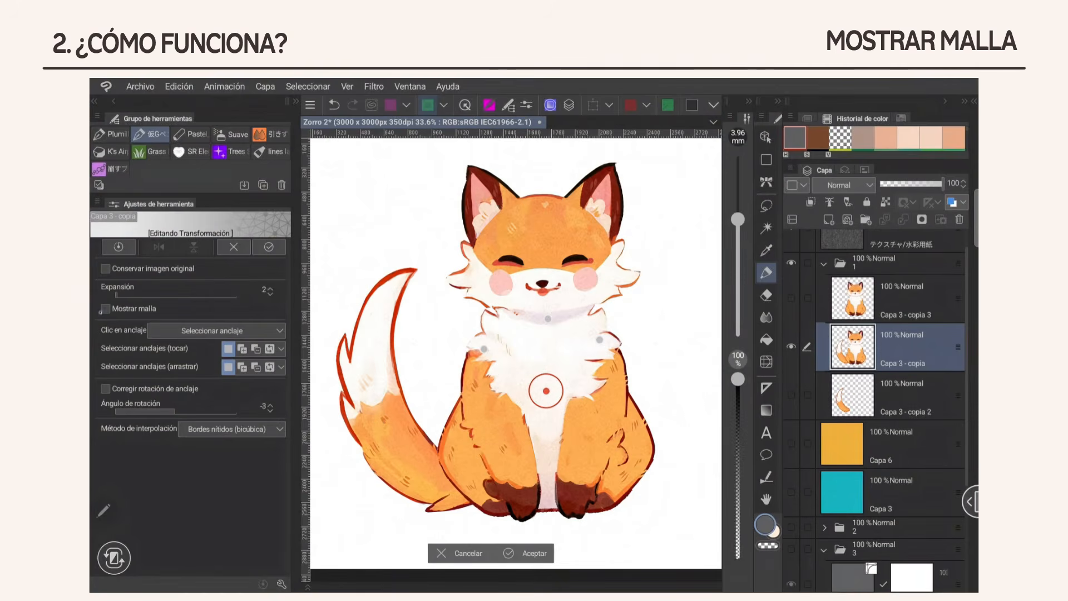
drag(560, 386, 562, 387)
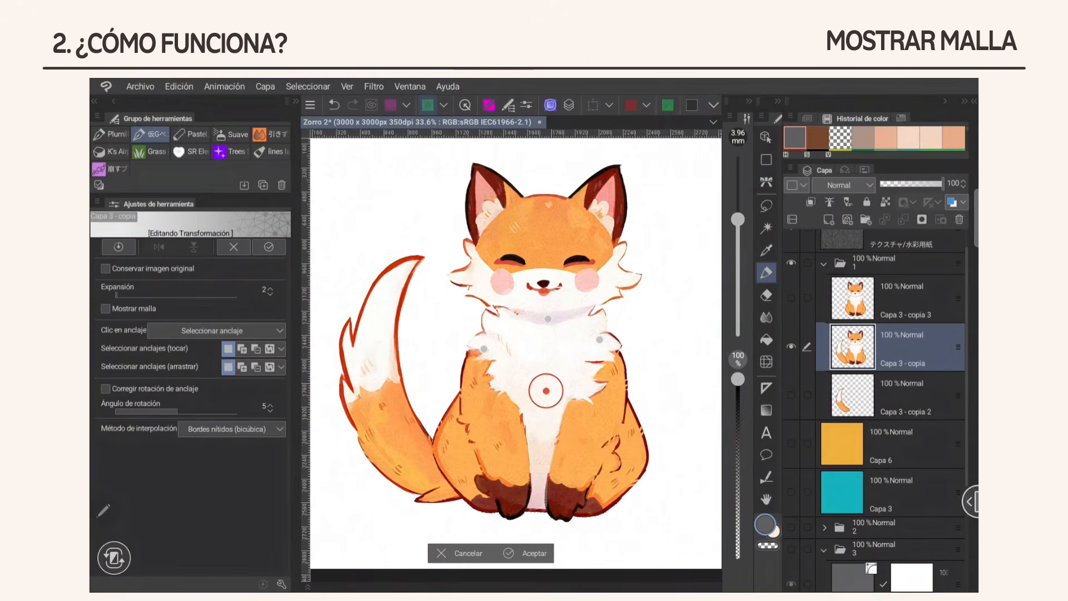
Set anchor selection by dragging to Eliminar de la selección and go through the modes for selection by tapping
click(281, 367)
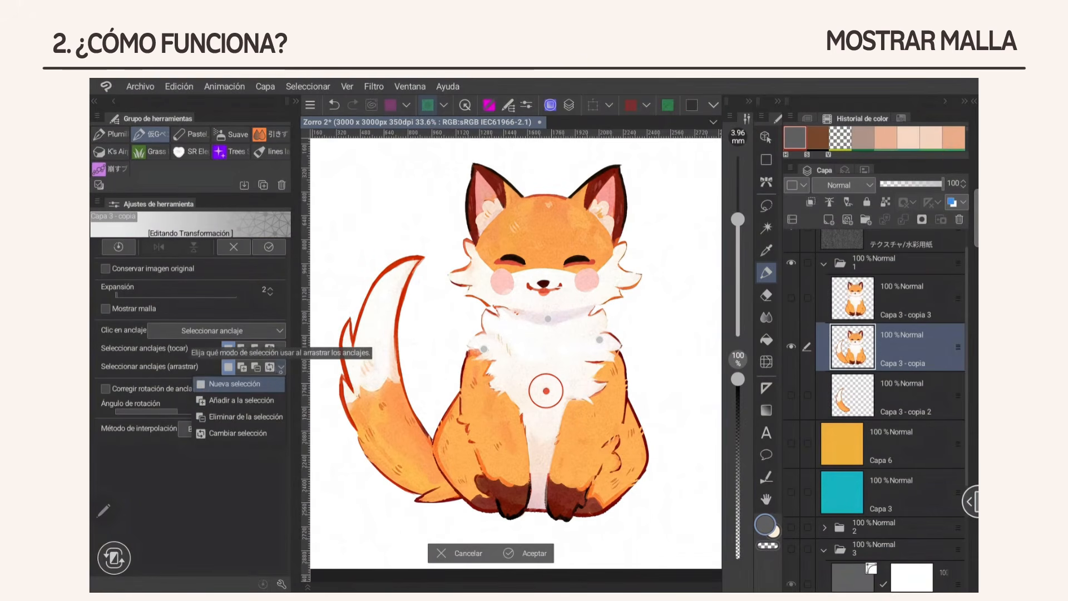
click(262, 420)
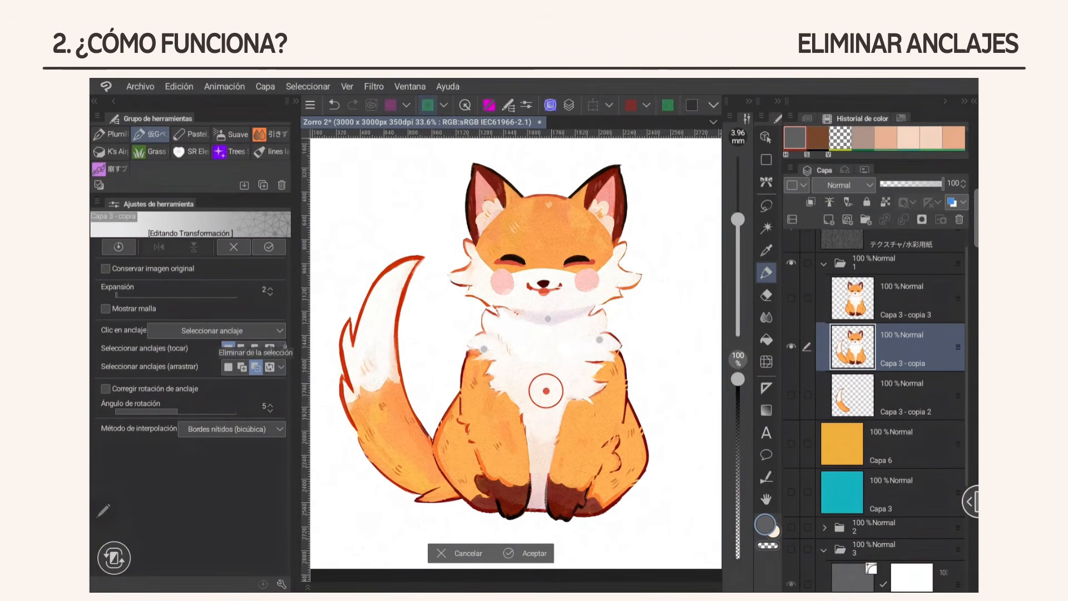
click(279, 351)
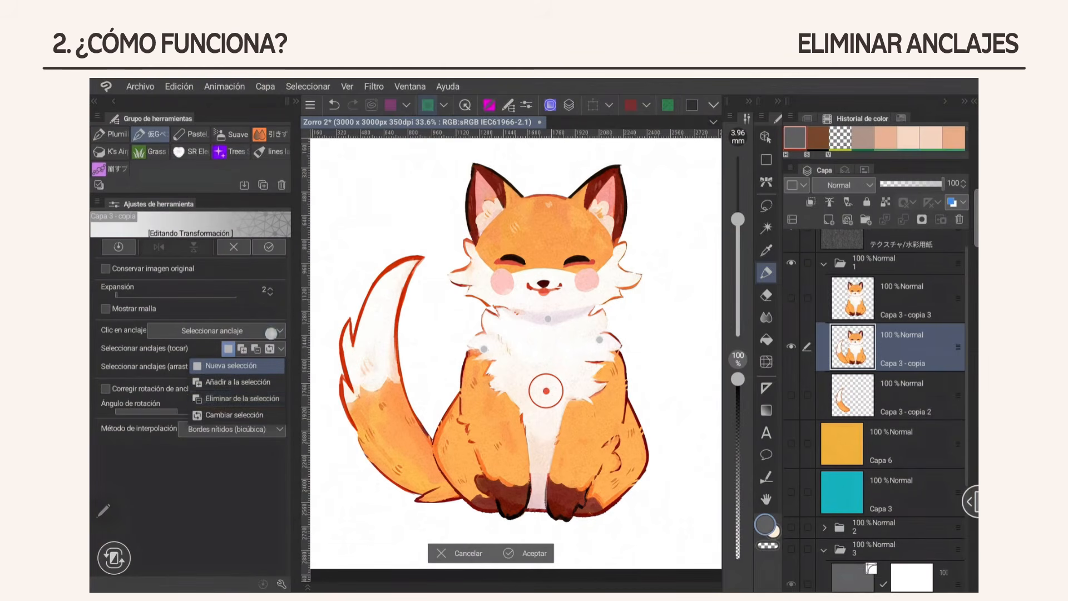
click(274, 399)
Switch the anchor click action to Eliminar anclaje and remove the selected anchor on the fox's chest
click(269, 334)
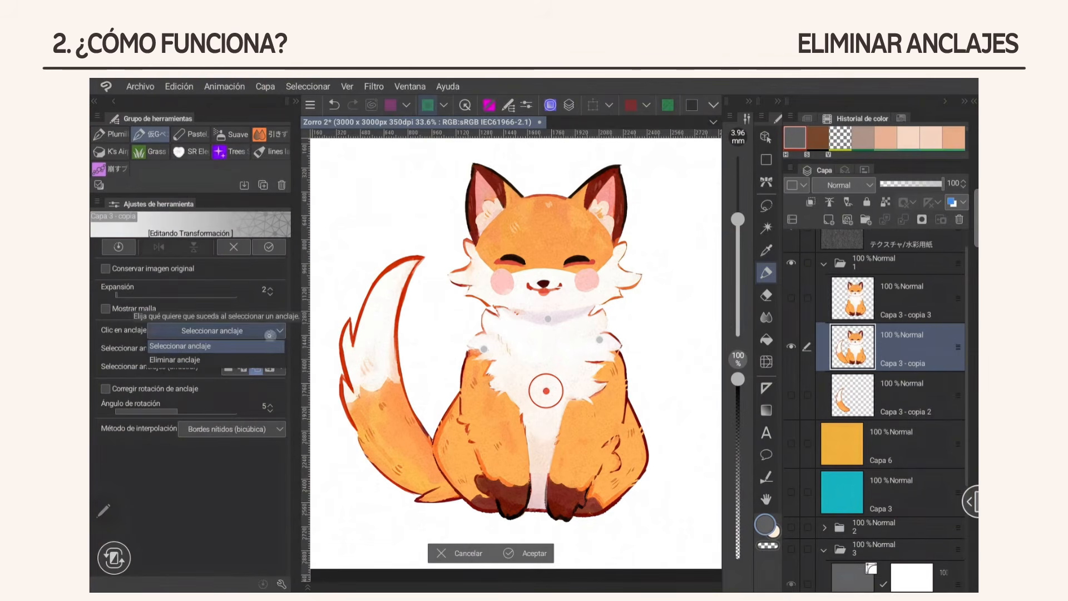
click(231, 360)
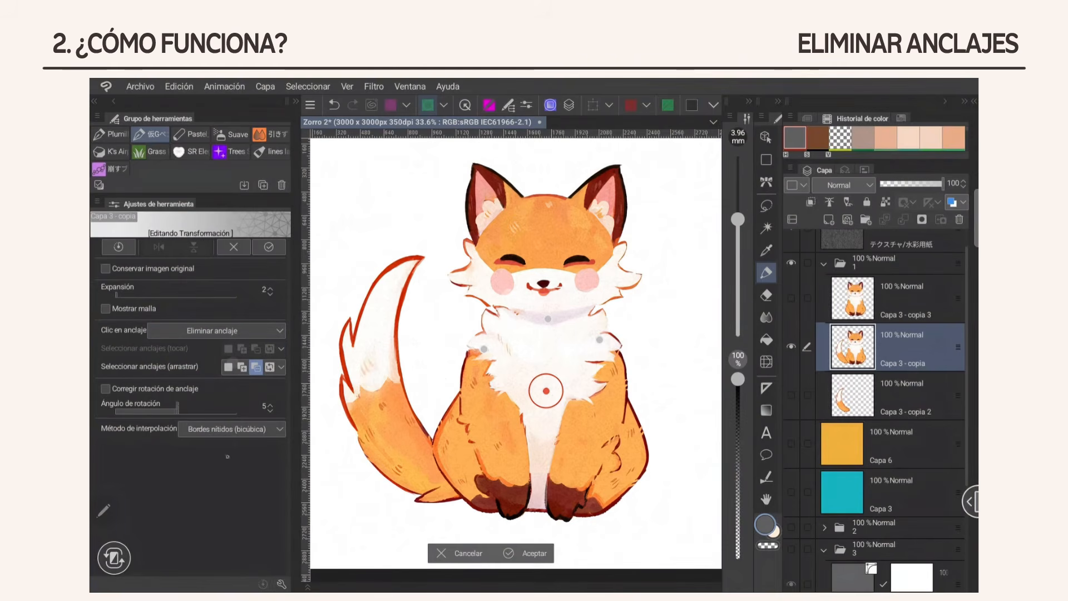
click(547, 390)
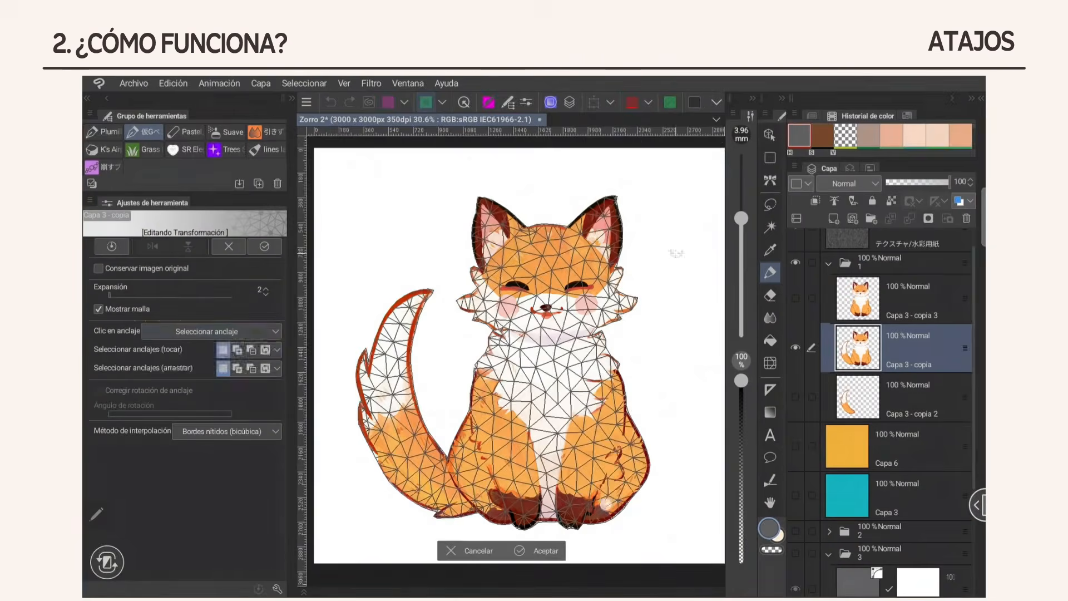
Place anchors on the fox's forehead, chest, lower belly and both haunches
click(553, 235)
click(547, 360)
click(547, 471)
click(467, 463)
click(606, 436)
Select the chest and right haunch anchors together and move them, and remove the left haunch anchor using shortcut modifiers
drag(983, 334, 940, 334)
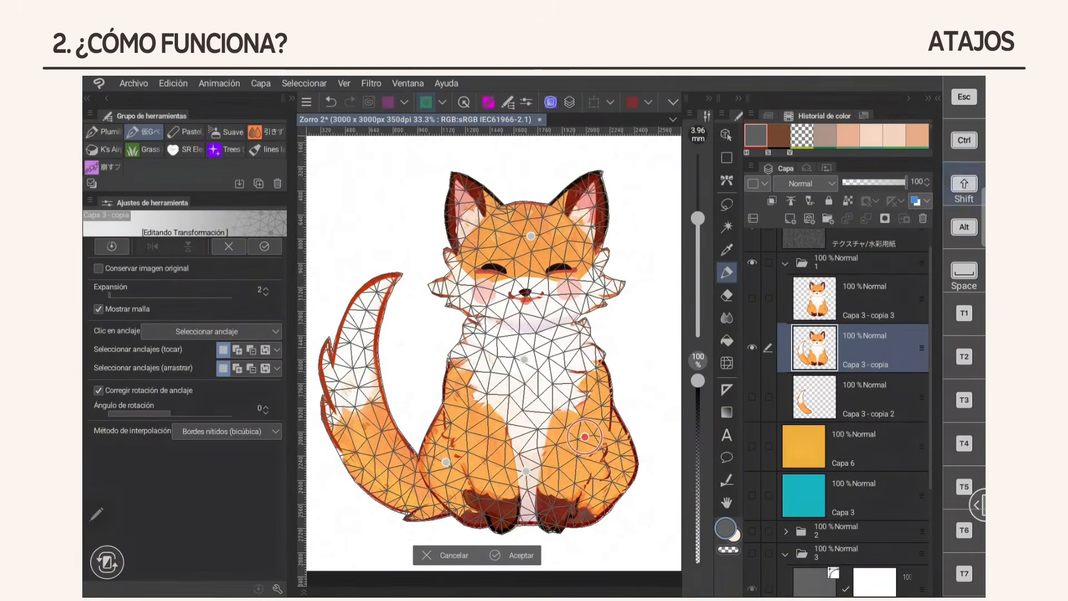
shift+click(531, 236)
mouse_move(525, 360)
mouse_down()
mouse_move(541, 358)
mouse_move(458, 335)
mouse_move(531, 371)
mouse_up()
key(shift+space)
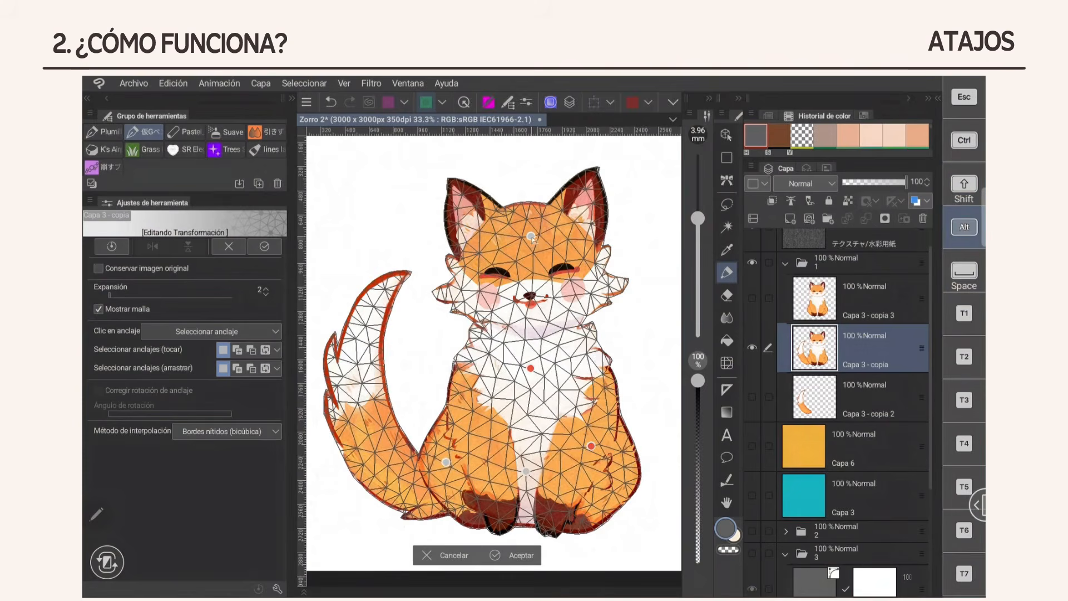
alt+click(445, 462)
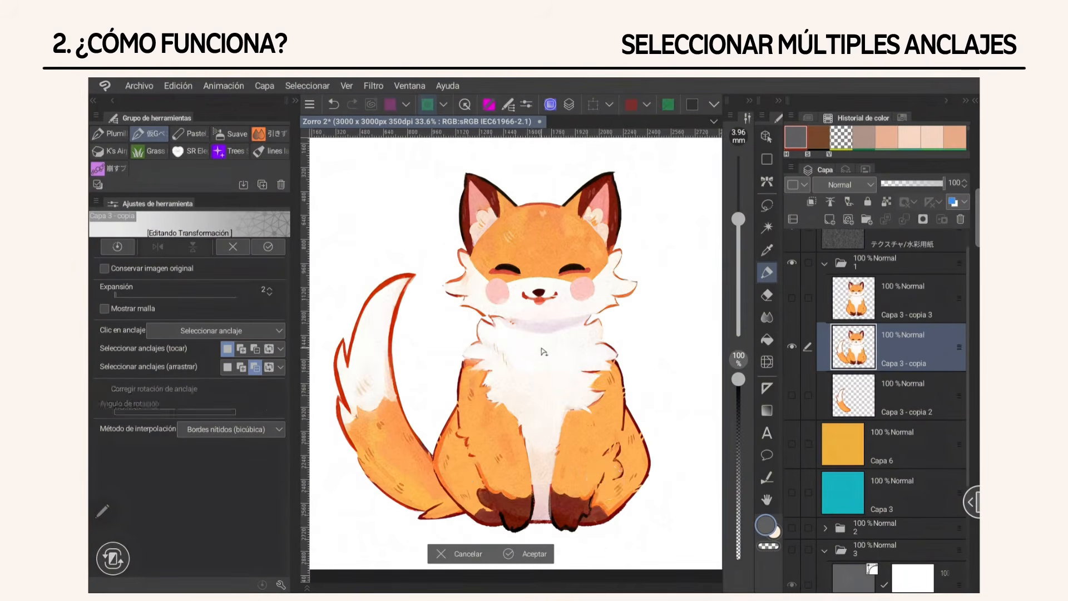
Place anchors on the fox's haunch, chest and neck with the mesh hidden, and shift the neck anchor slightly
click(604, 482)
click(540, 410)
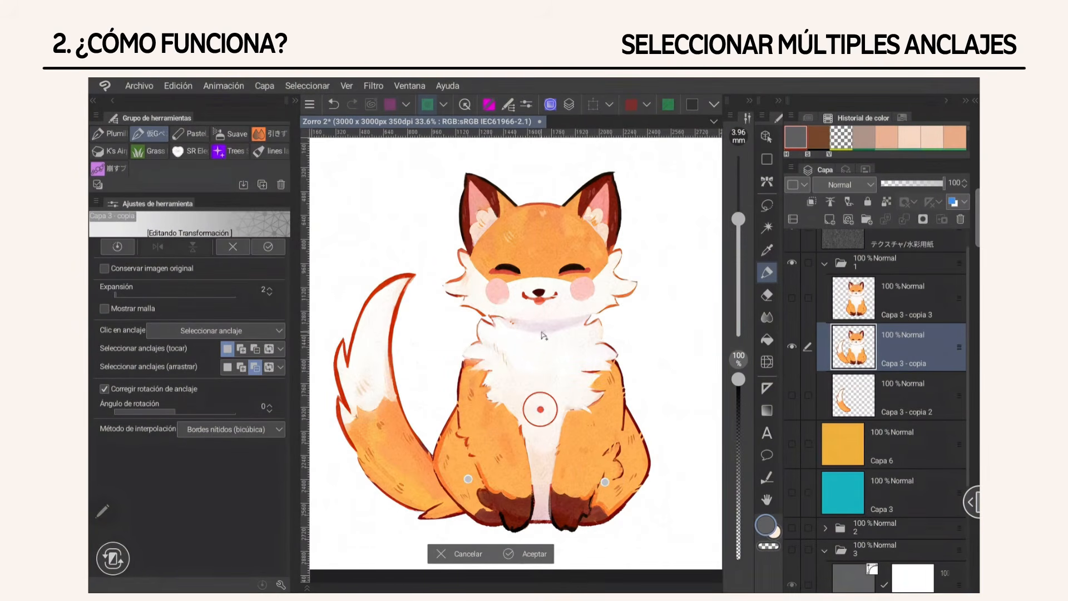
click(541, 330)
mouse_move(549, 328)
mouse_down()
mouse_move(537, 323)
mouse_move(547, 329)
mouse_up()
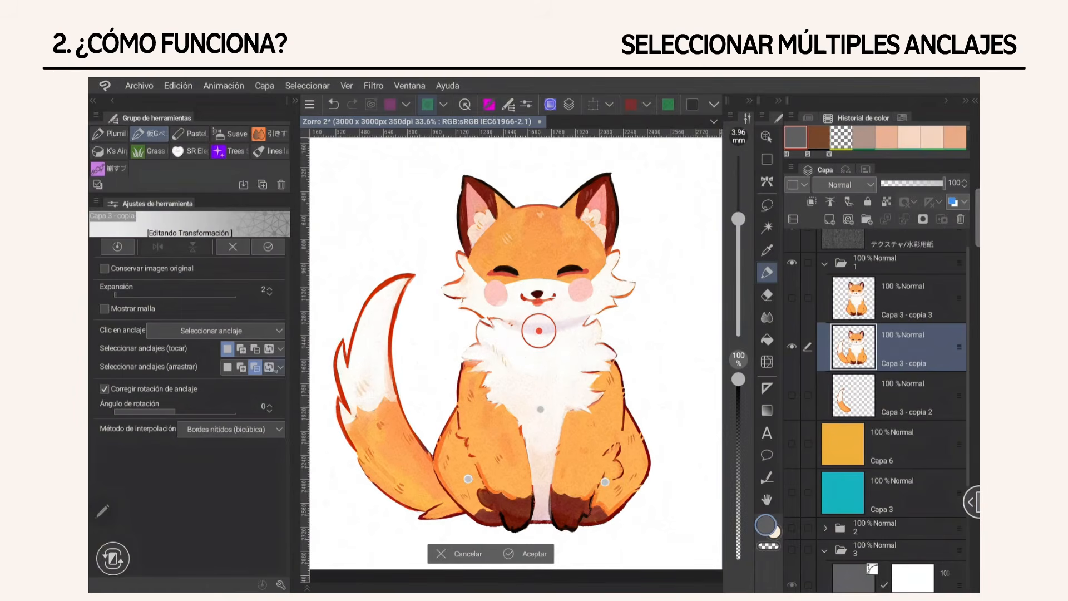
Set anchor selection by dragging to Añadir a la selección and move the fox's neck and chest anchors together
click(279, 368)
click(265, 399)
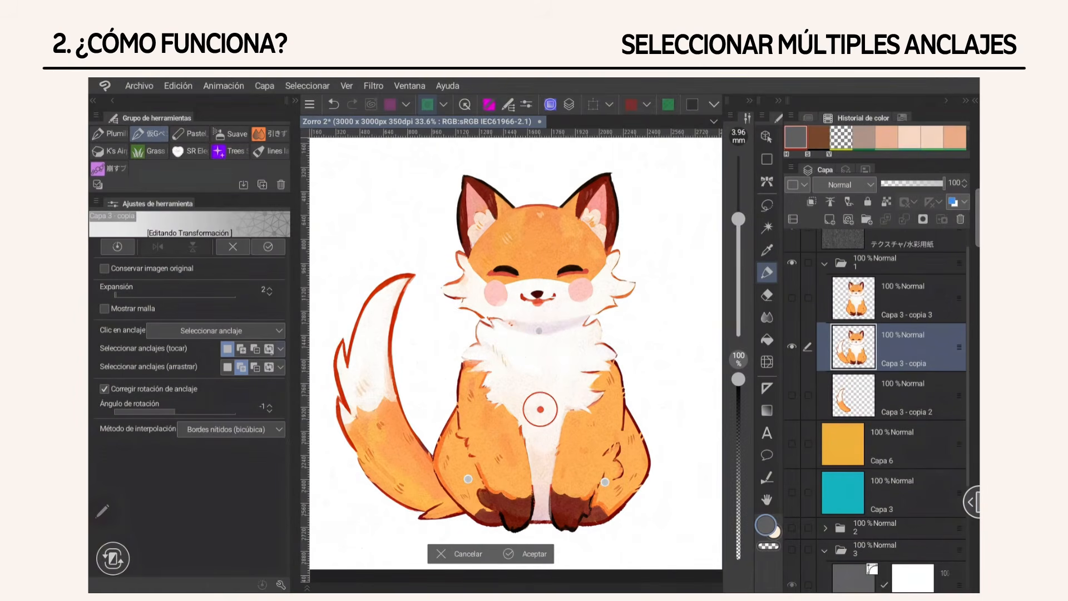
click(539, 333)
mouse_move(539, 334)
mouse_down()
mouse_move(572, 343)
mouse_move(496, 337)
mouse_move(537, 333)
mouse_up()
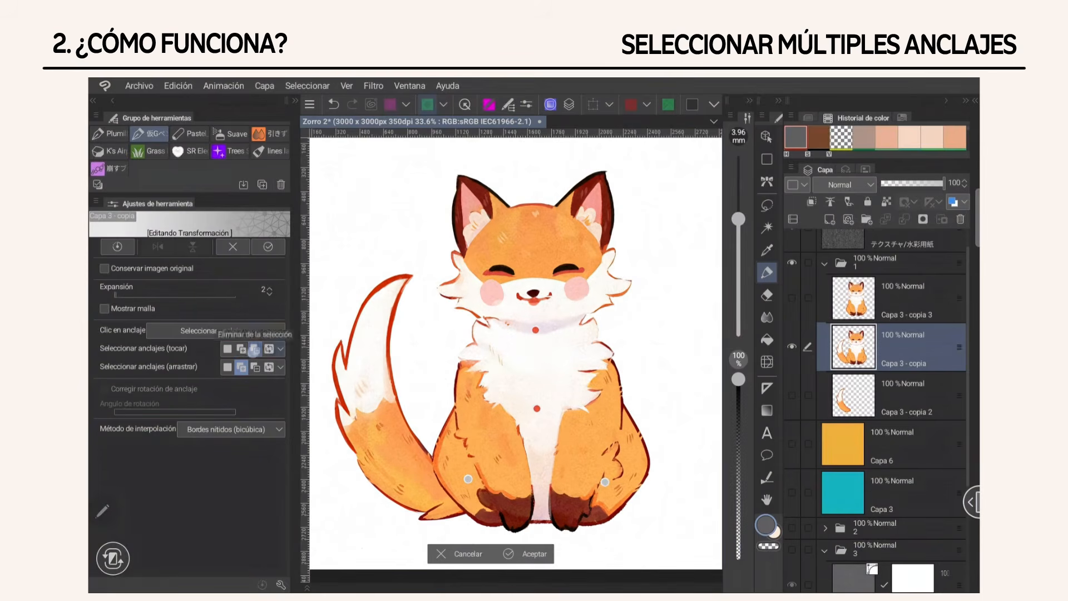
Deselect the fox's chest anchor, add one inside the ear with Añadir a la selección, and shift it slightly together with the neck anchor
alt+click(537, 409)
click(241, 349)
click(474, 216)
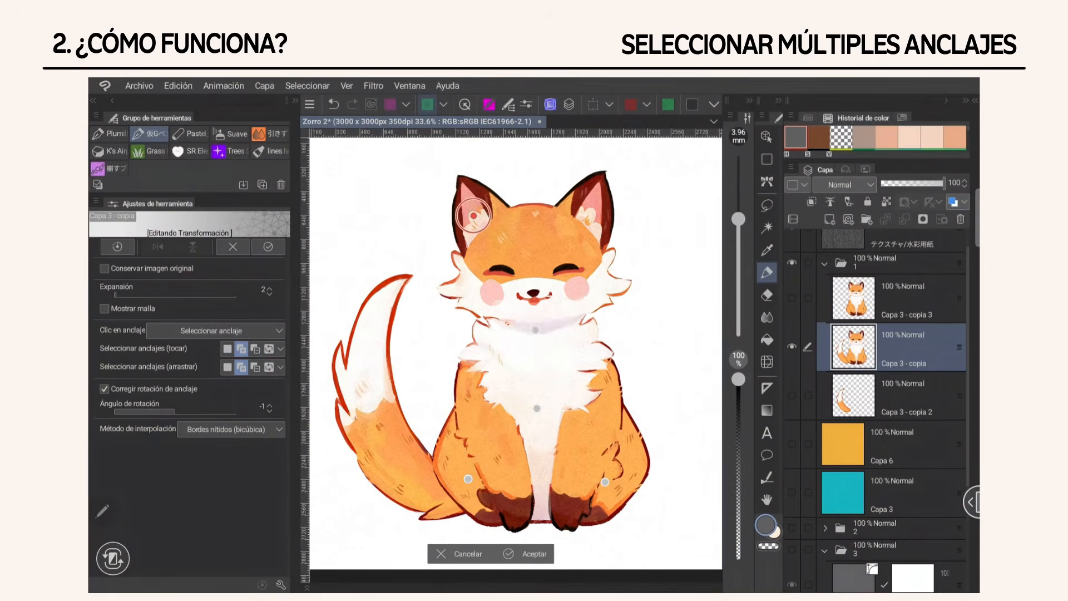
mouse_move(537, 332)
mouse_down()
mouse_move(579, 381)
mouse_move(539, 330)
mouse_up()
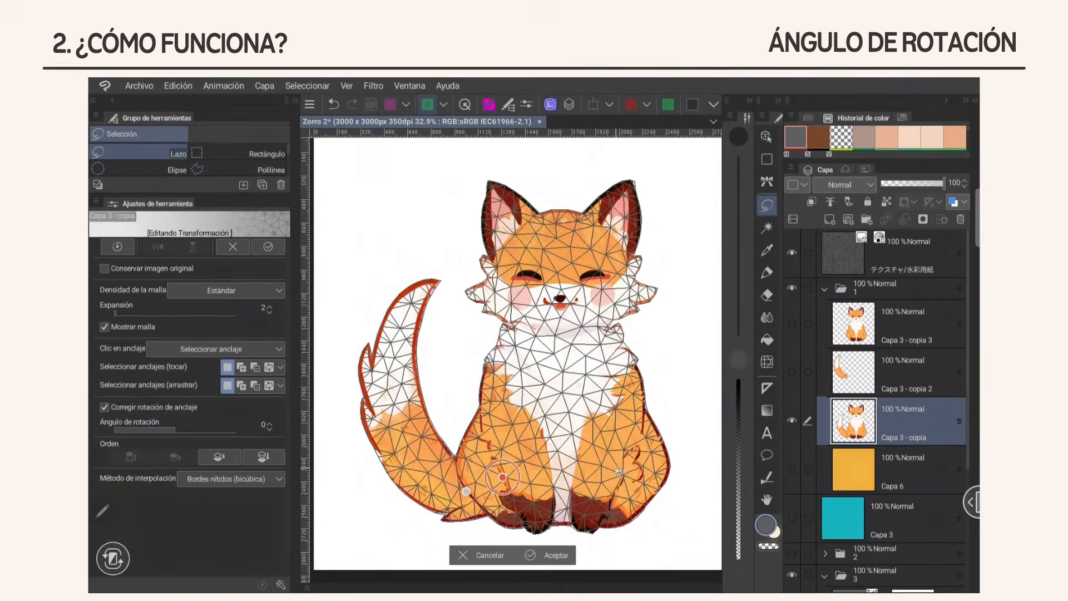
Place anchors on the fox's haunch, chest, forehead and tail, and set the tail anchor's rotation angle to 11
click(620, 470)
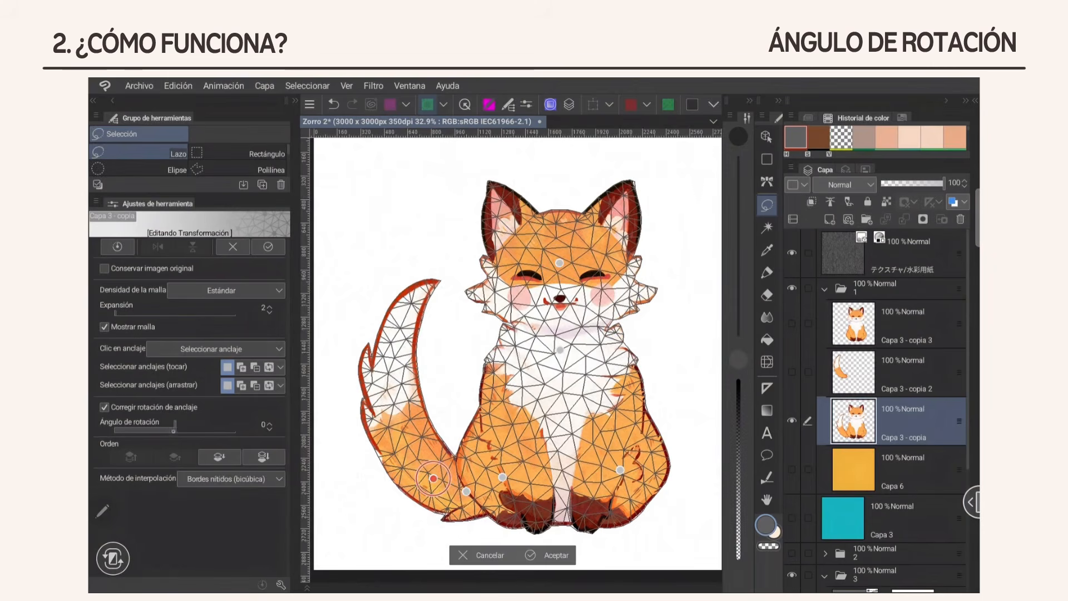
mouse_move(173, 429)
mouse_down()
mouse_move(162, 433)
mouse_move(187, 432)
mouse_move(179, 429)
mouse_up()
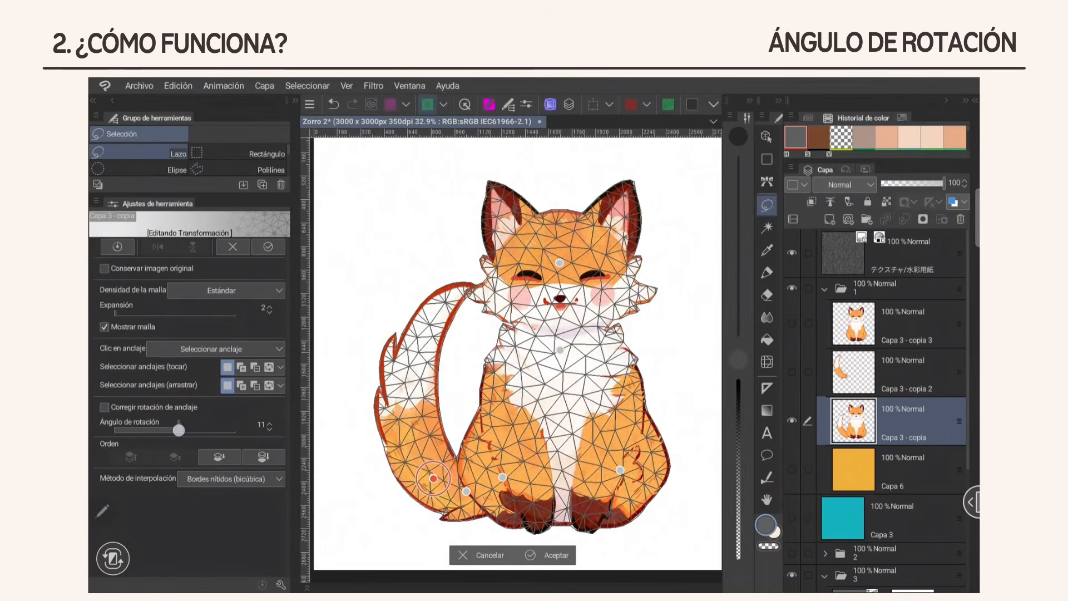
scroll(489, 432, up, 4)
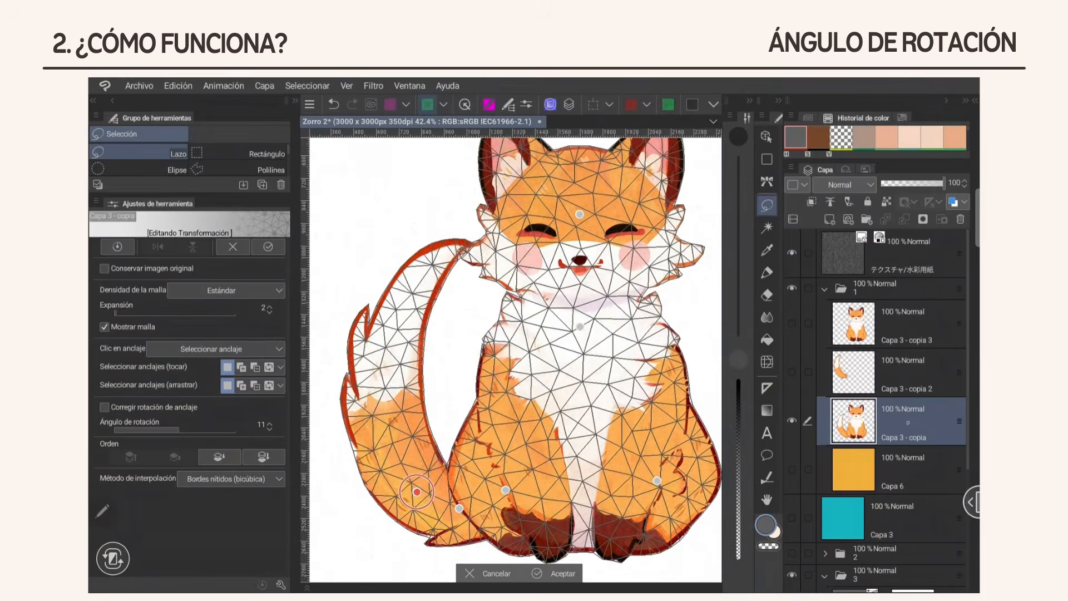
scroll(594, 389, up, 1)
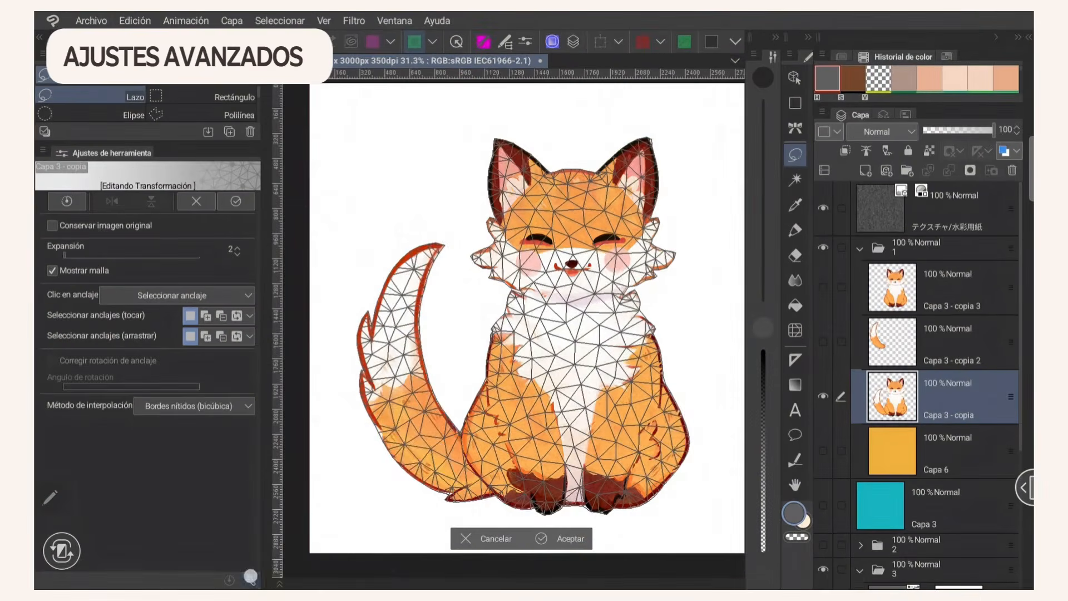
Make the Orden parameter from the Malla/anclajes category visible in the tool settings through the advanced settings
click(250, 577)
drag(564, 90, 341, 117)
click(228, 210)
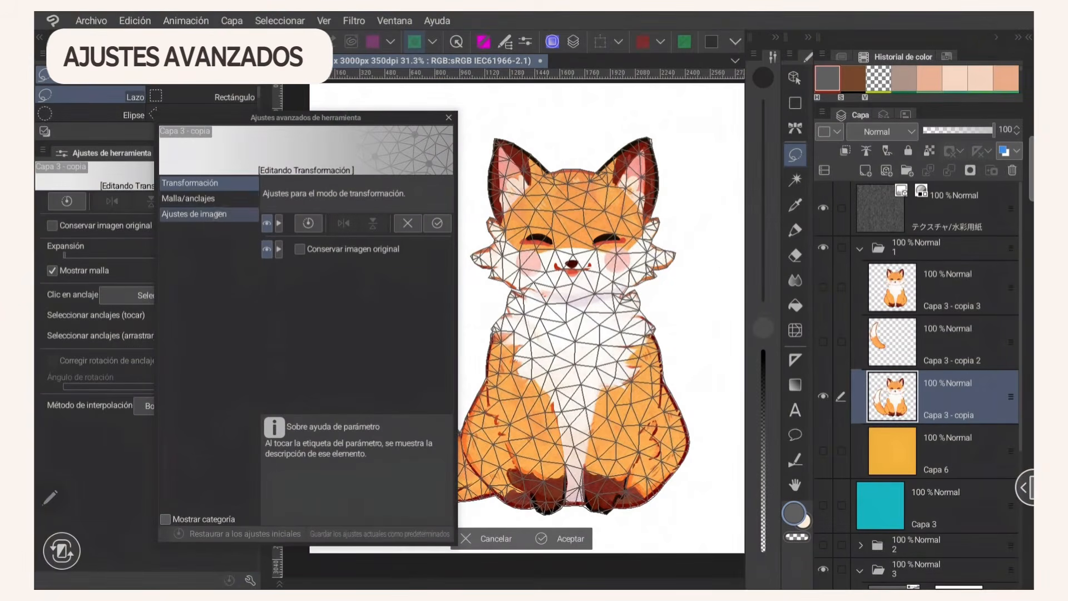
click(218, 217)
click(230, 201)
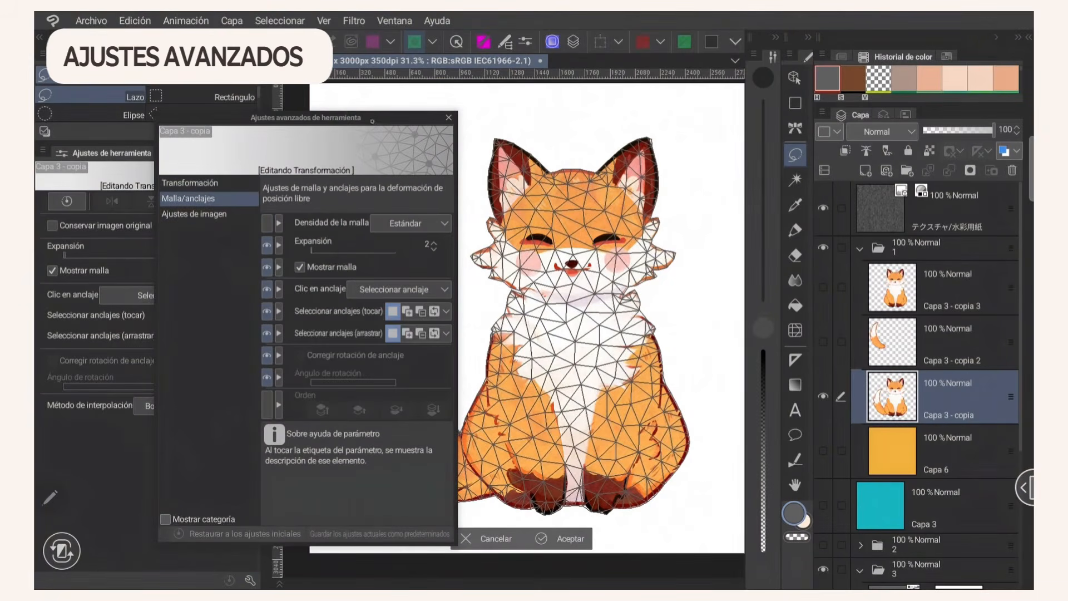
drag(372, 121, 406, 103)
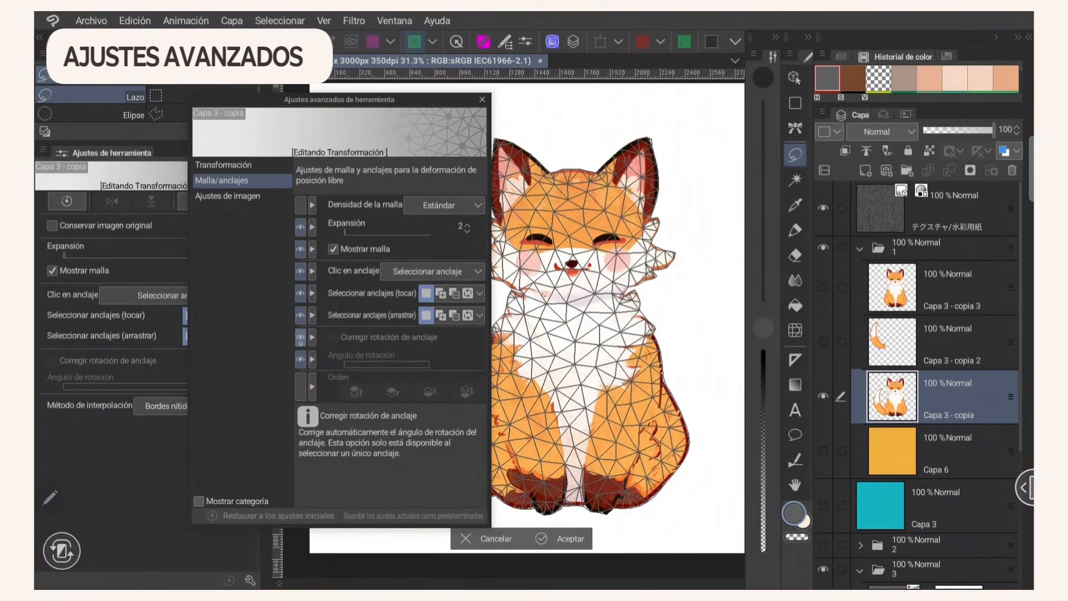
click(301, 385)
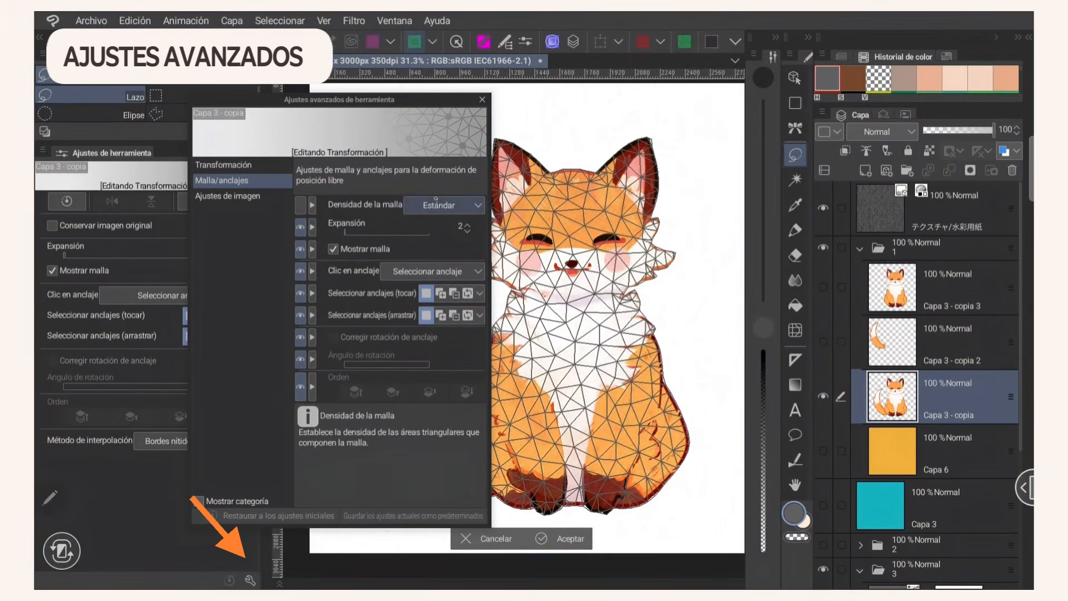
Set the mesh density to Baja and make Densidad de la malla visible in the tool settings
click(459, 205)
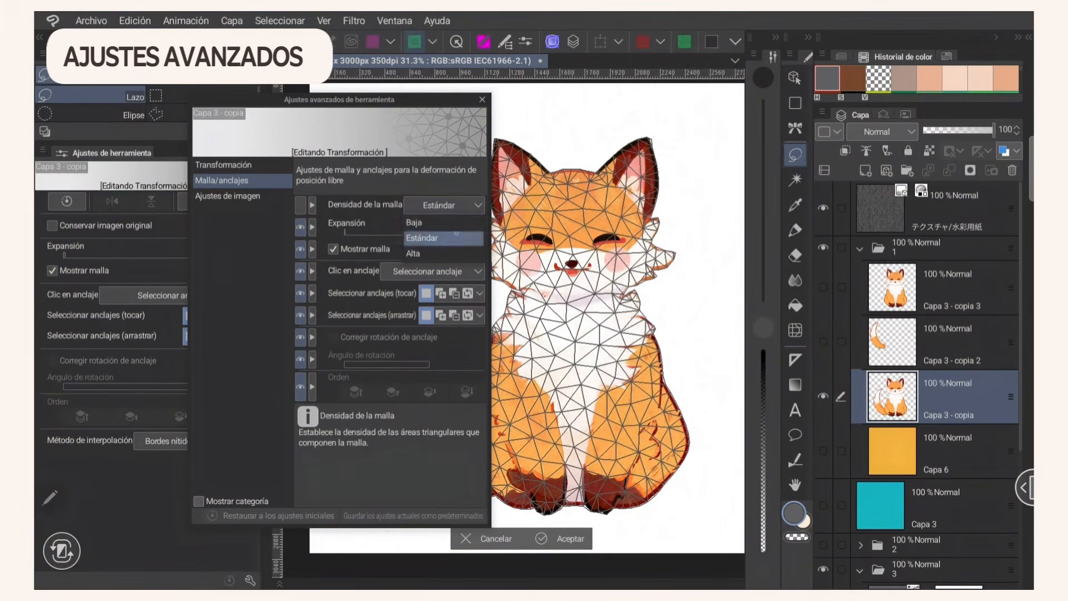
click(452, 228)
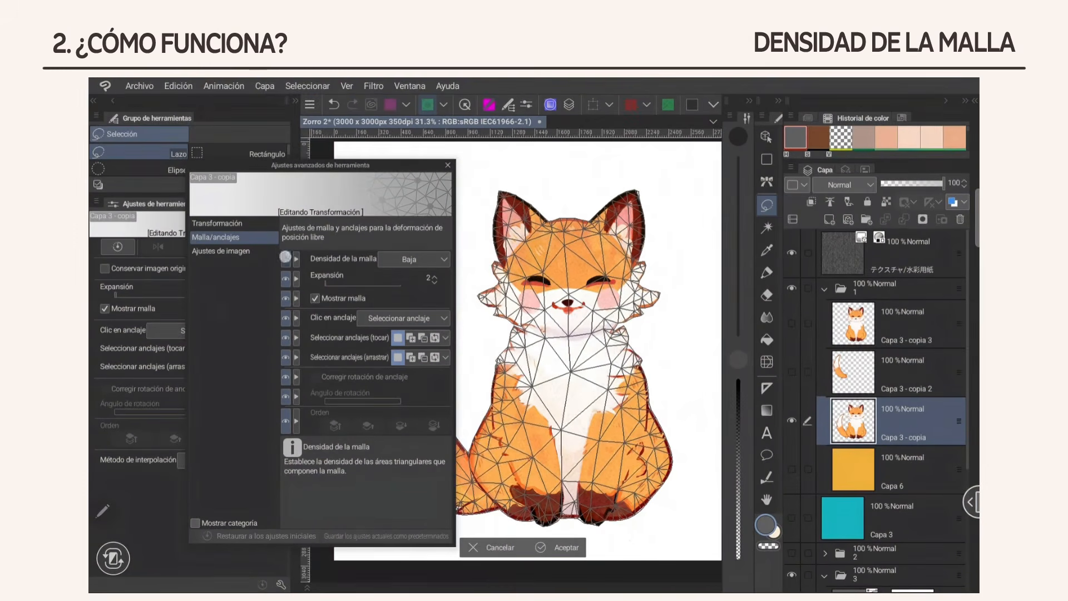
click(286, 256)
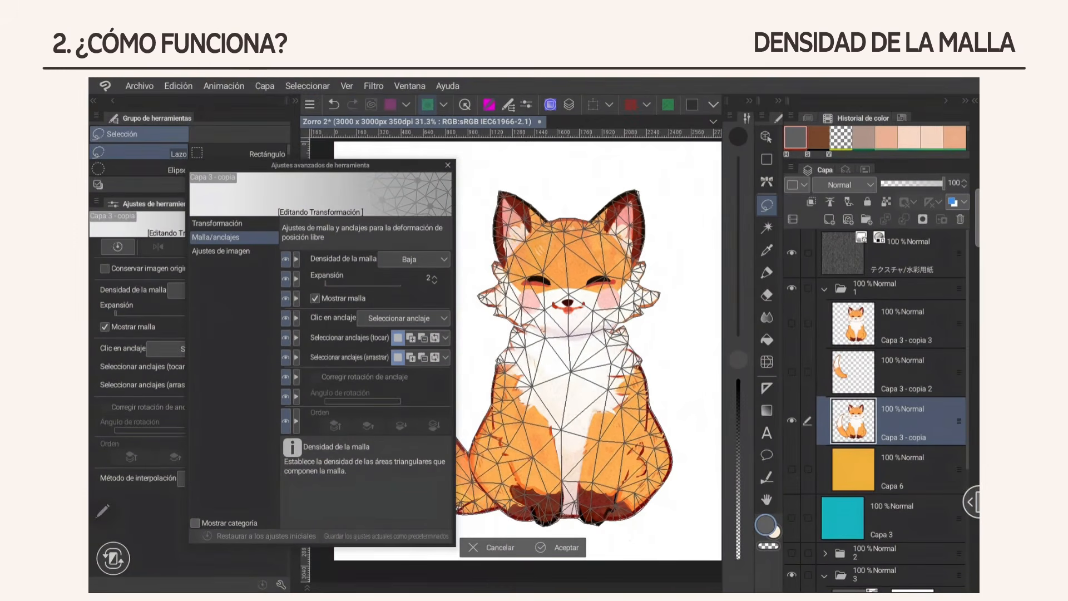
scroll(662, 257, up, 3)
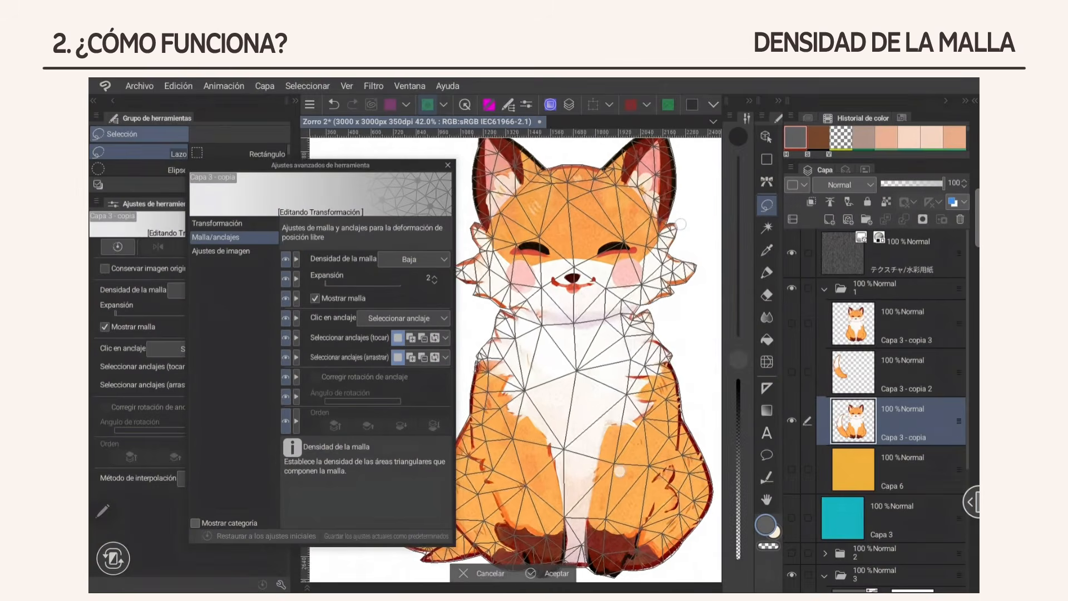
Try the mesh density Alta, return it to Estándar and close the advanced settings
click(402, 257)
click(412, 276)
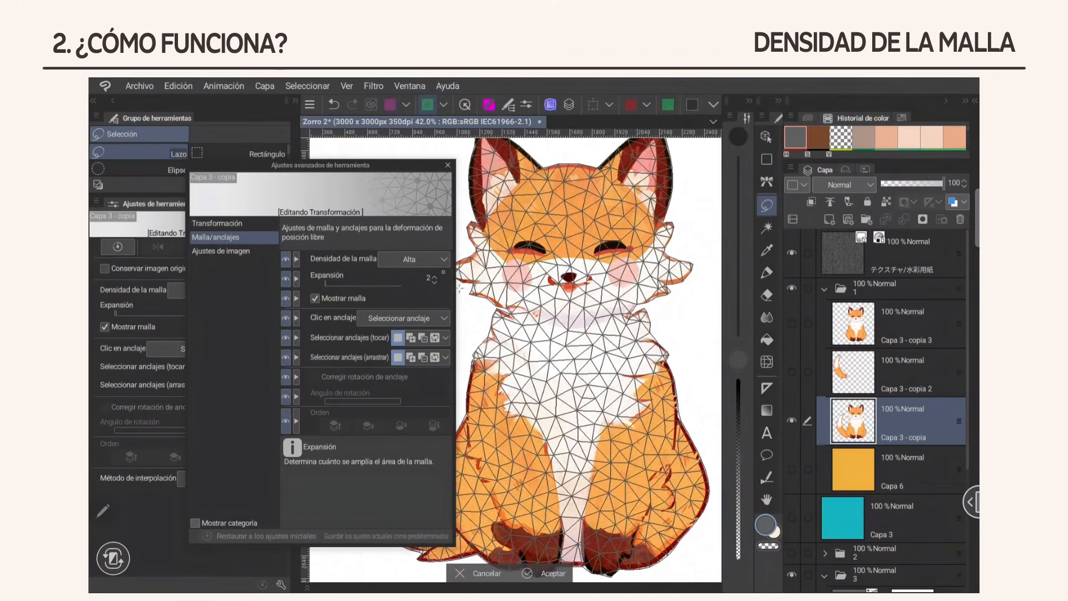
click(422, 259)
click(412, 288)
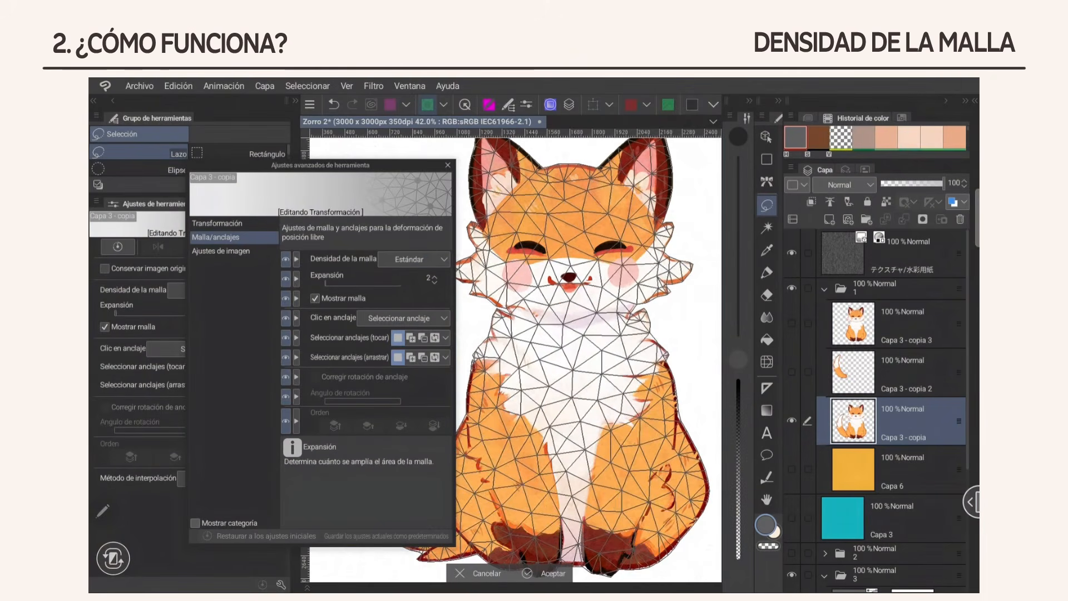
click(448, 165)
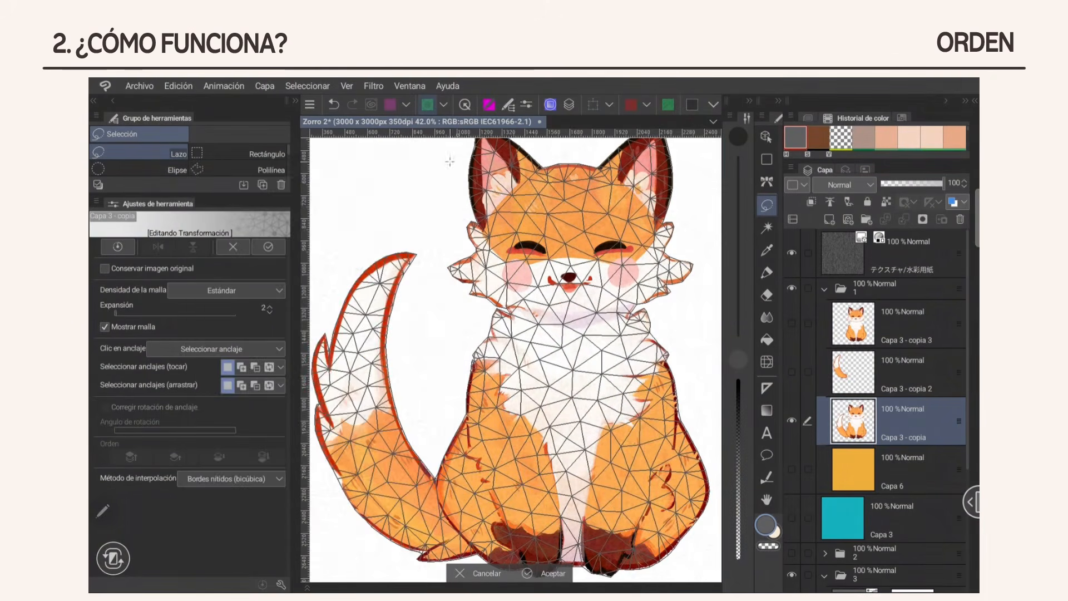
Place anchors on the tail's base, the tail, both haunches, the chest and the forehead of the whole fox
scroll(523, 368, down, 2)
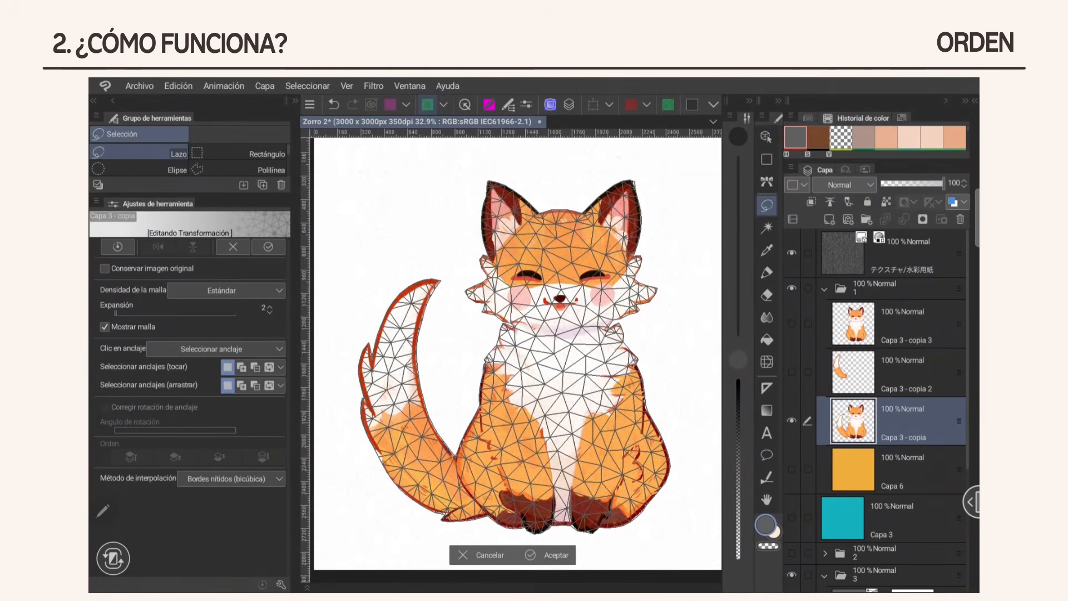
click(466, 491)
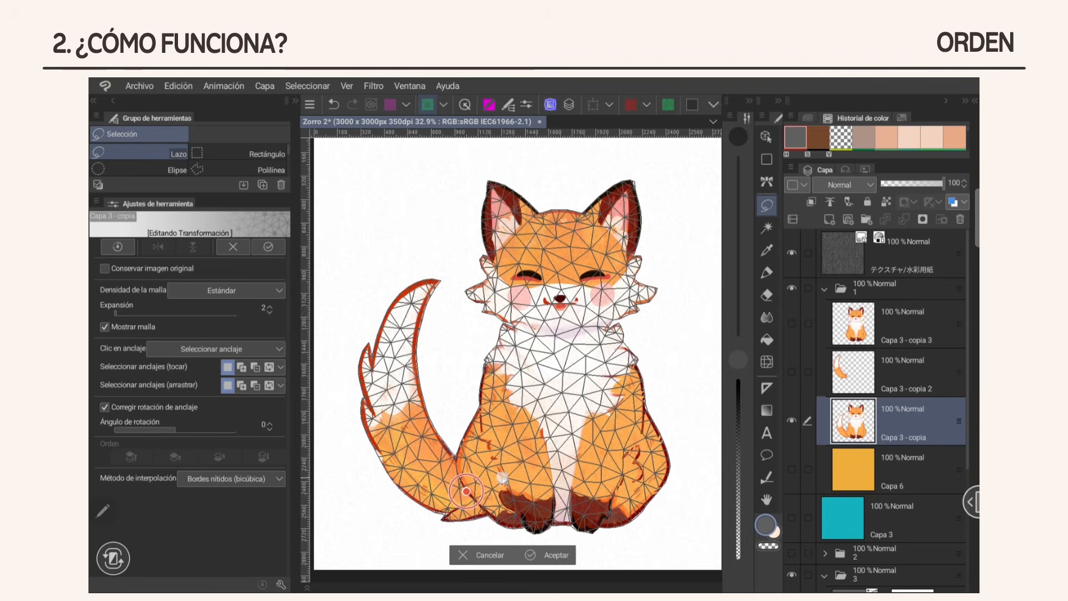
click(503, 477)
click(620, 471)
click(560, 349)
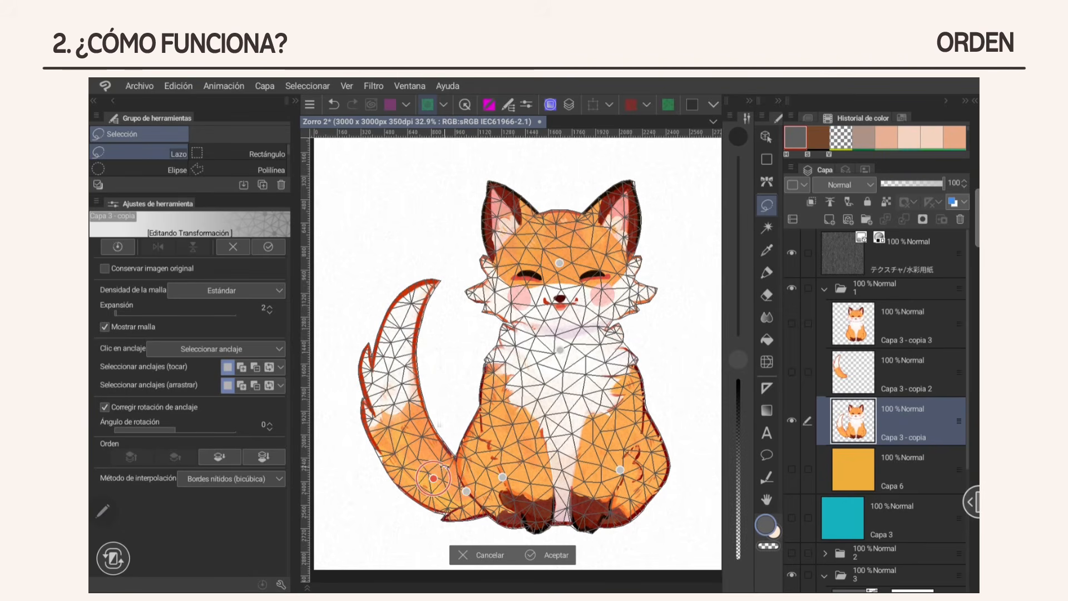
Set the tail anchor's rotation angle to 11 and send its surrounding area to the back, with the mesh hidden
mouse_move(175, 430)
mouse_down()
mouse_move(164, 433)
mouse_move(188, 431)
mouse_move(180, 430)
mouse_up()
scroll(518, 360, up, 3)
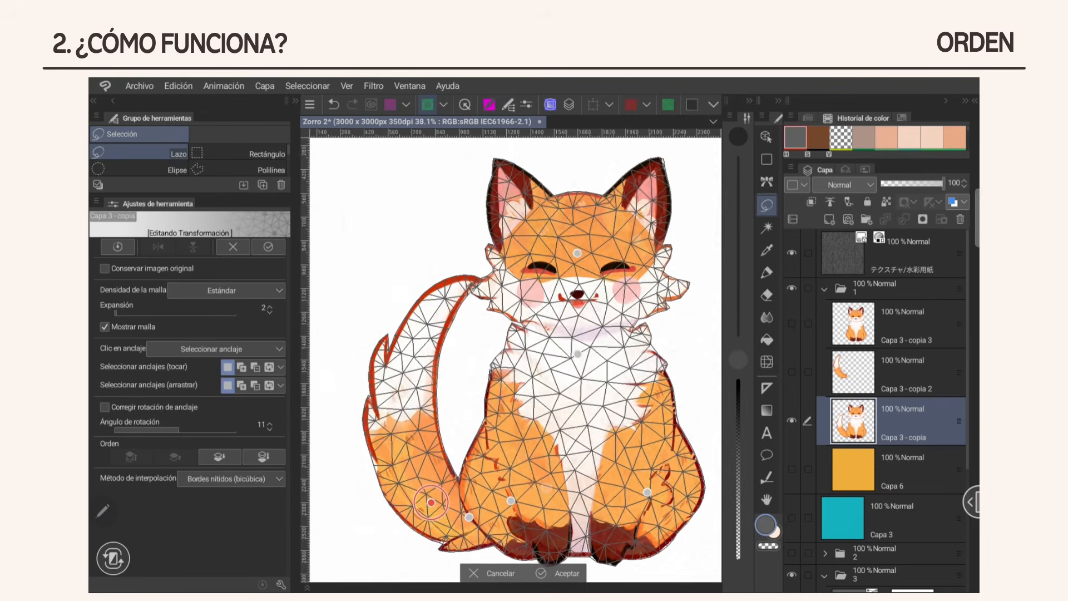
scroll(518, 360, up, 1)
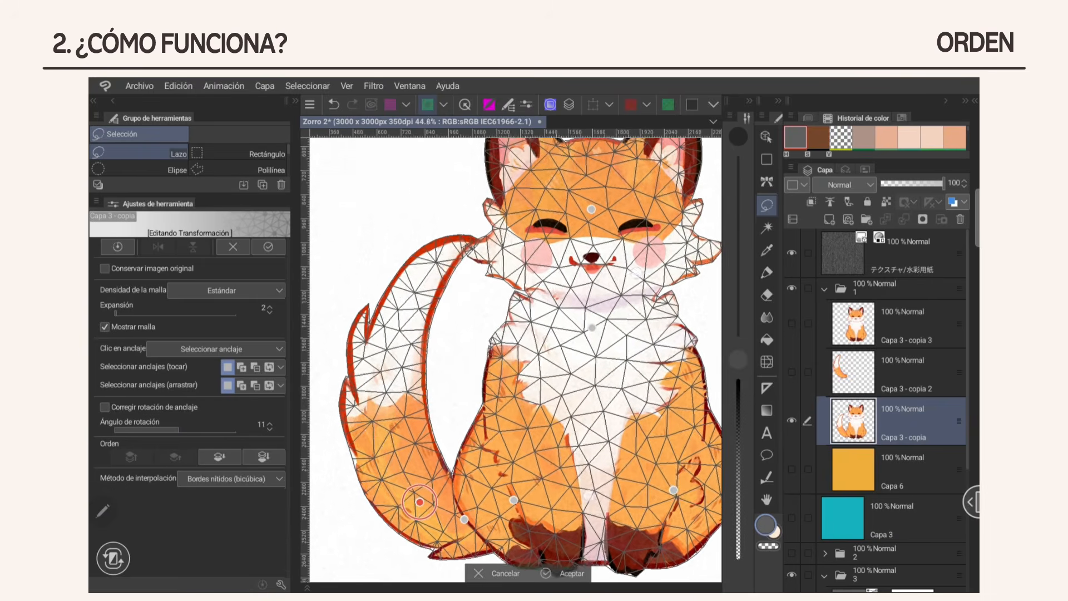
click(262, 457)
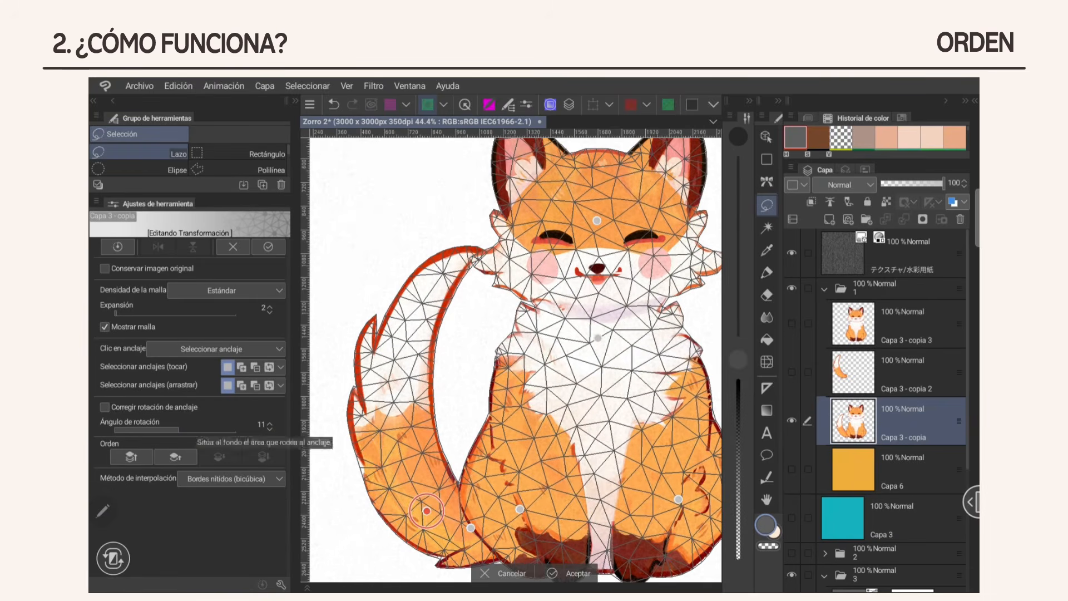
click(104, 327)
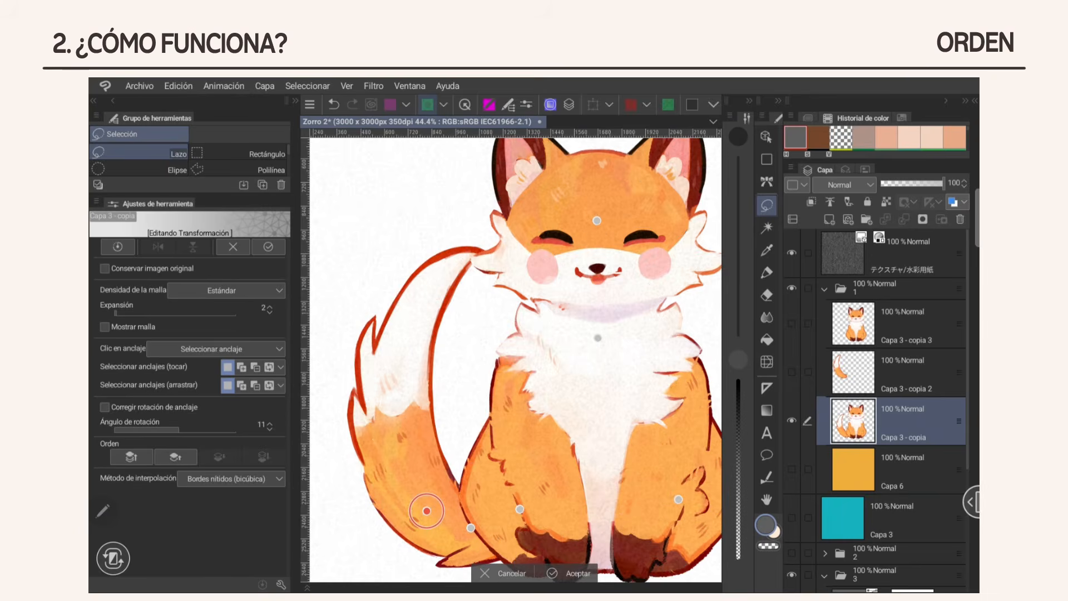
Rotate the tail anchor to 7 and then 35, send the tail to the back, and reduce the rotation angle again
drag(180, 429, 178, 428)
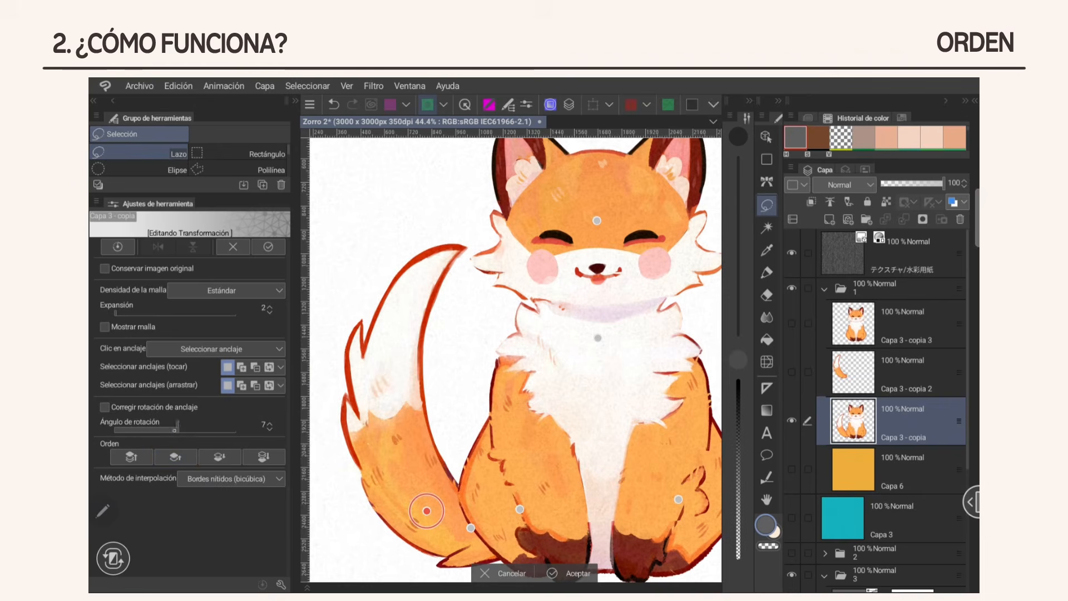
drag(177, 427, 187, 422)
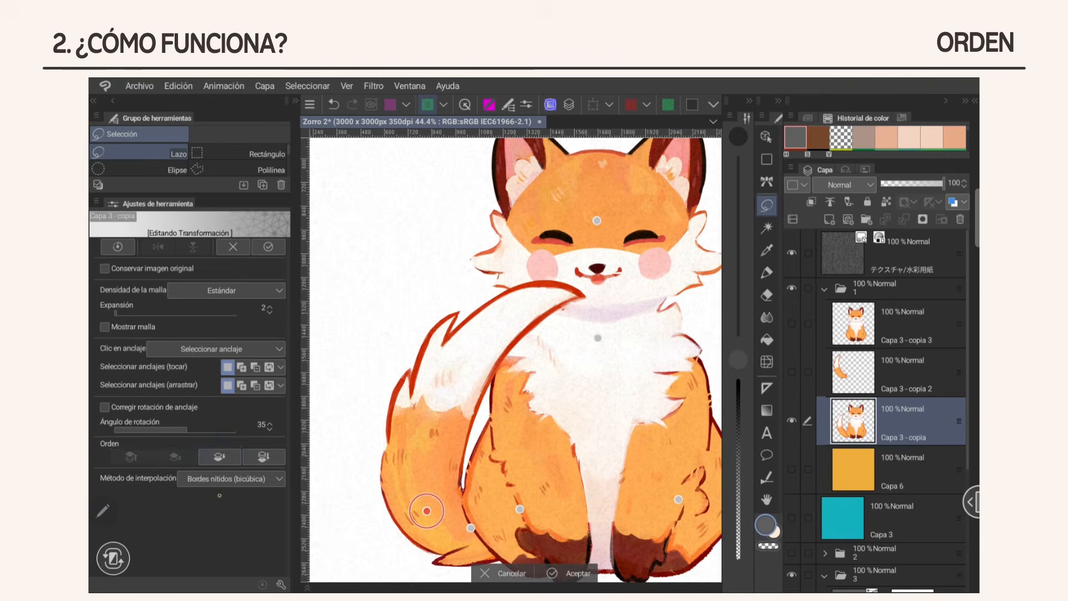
click(263, 456)
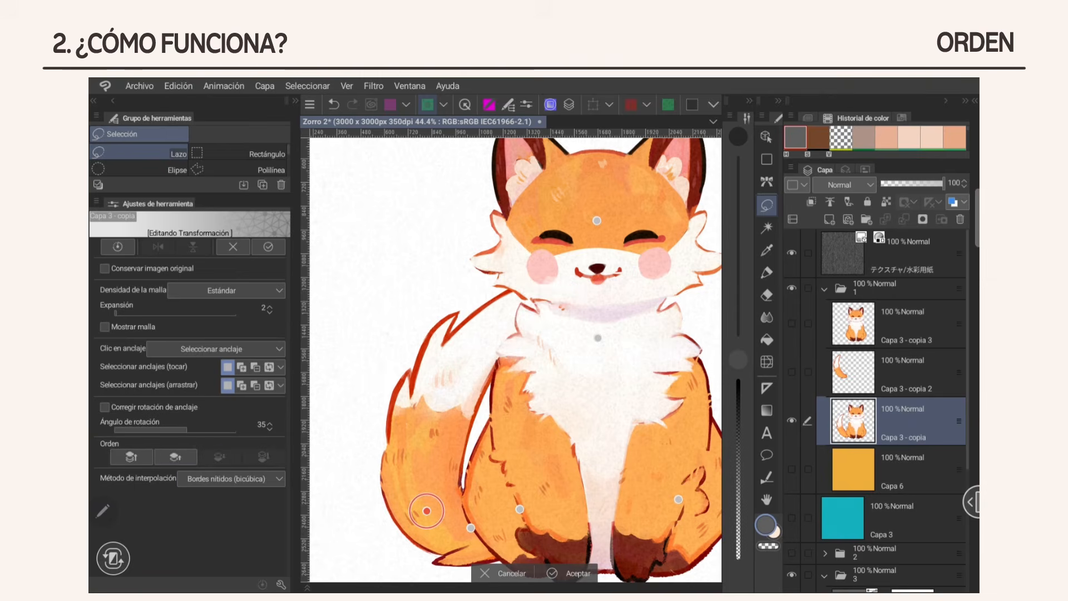
drag(183, 427, 174, 422)
scroll(515, 360, down, 3)
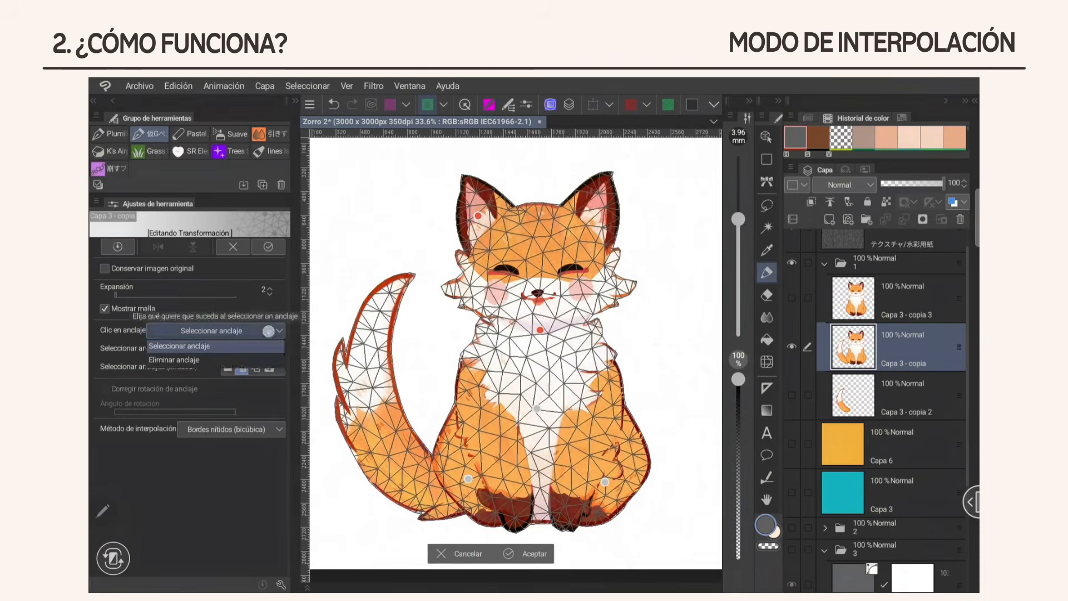
Set the interpolation method to Suavizar bordes (bilineal) and hide the mesh to inspect the fox's neck outline
click(231, 429)
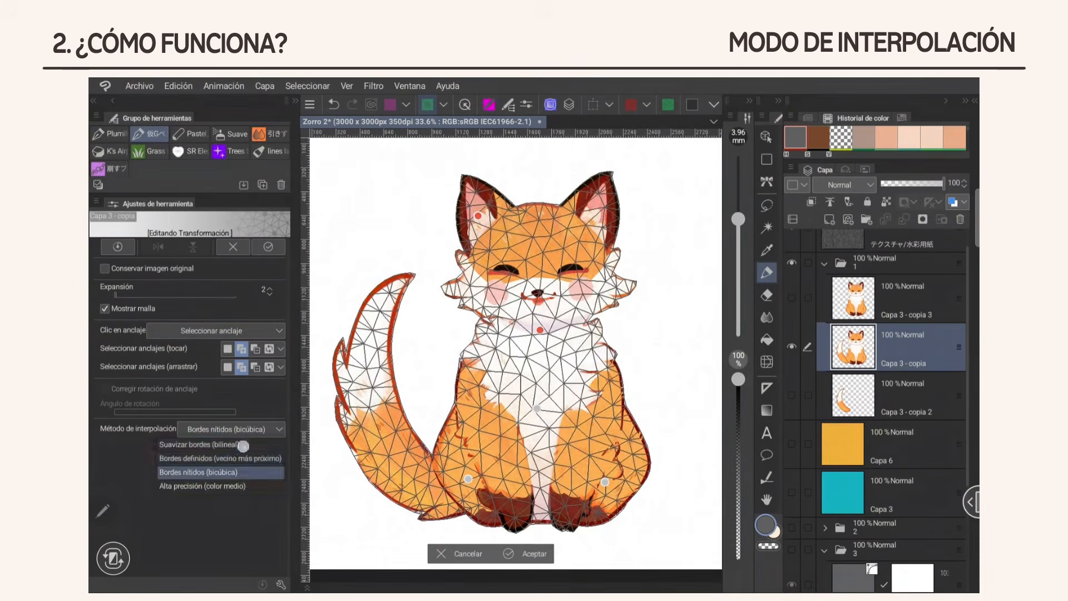
click(212, 459)
scroll(585, 223, up, 5)
scroll(584, 223, up, 2)
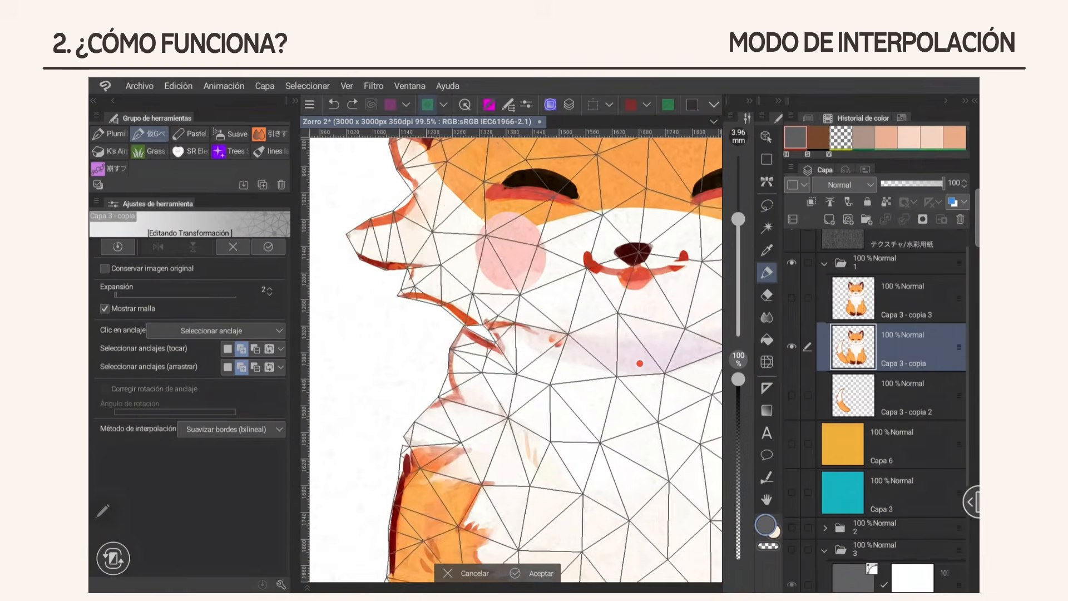
click(147, 309)
scroll(584, 223, up, 4)
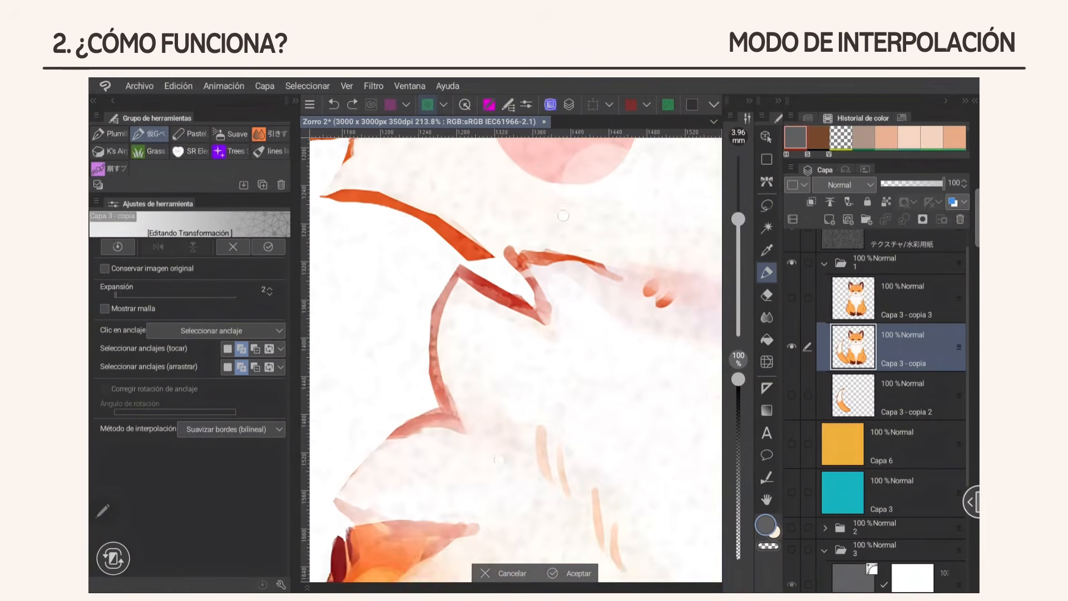
Compare Suavizar bordes (bilineal) with Bordes definidos (vecino más próximo) on the neck outline, and finally choose Bordes nítidos (bicúbica)
click(264, 428)
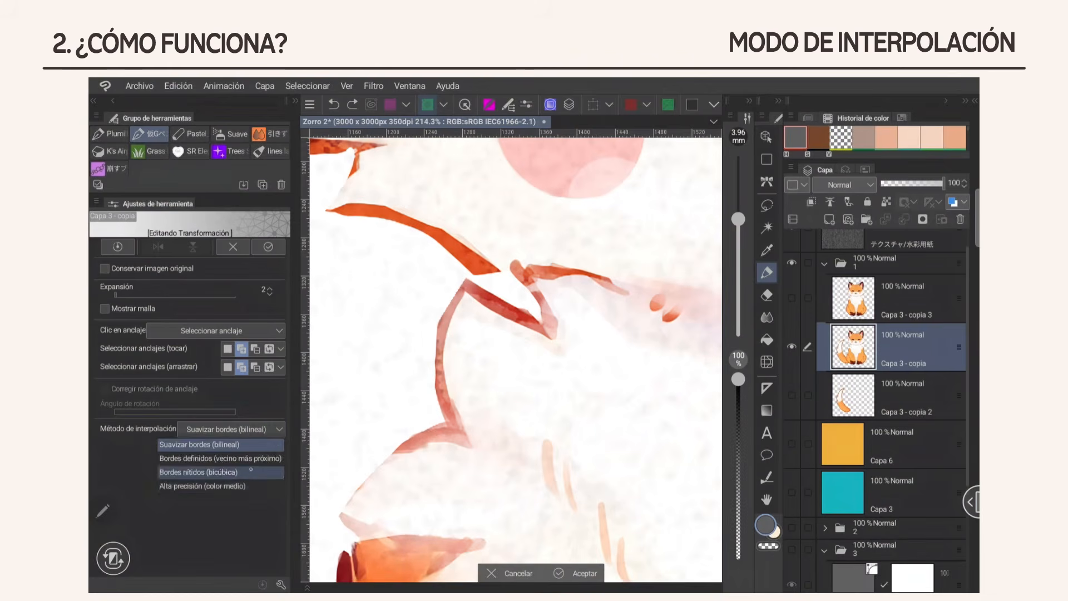
click(252, 458)
click(252, 429)
click(234, 443)
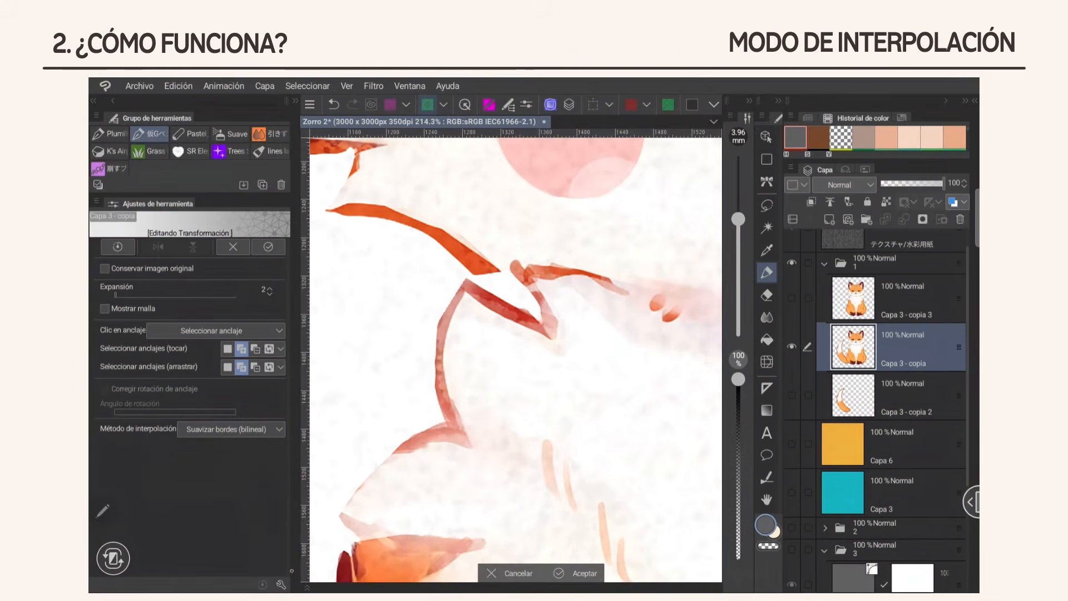
scroll(431, 351, up, 5)
click(251, 429)
click(239, 443)
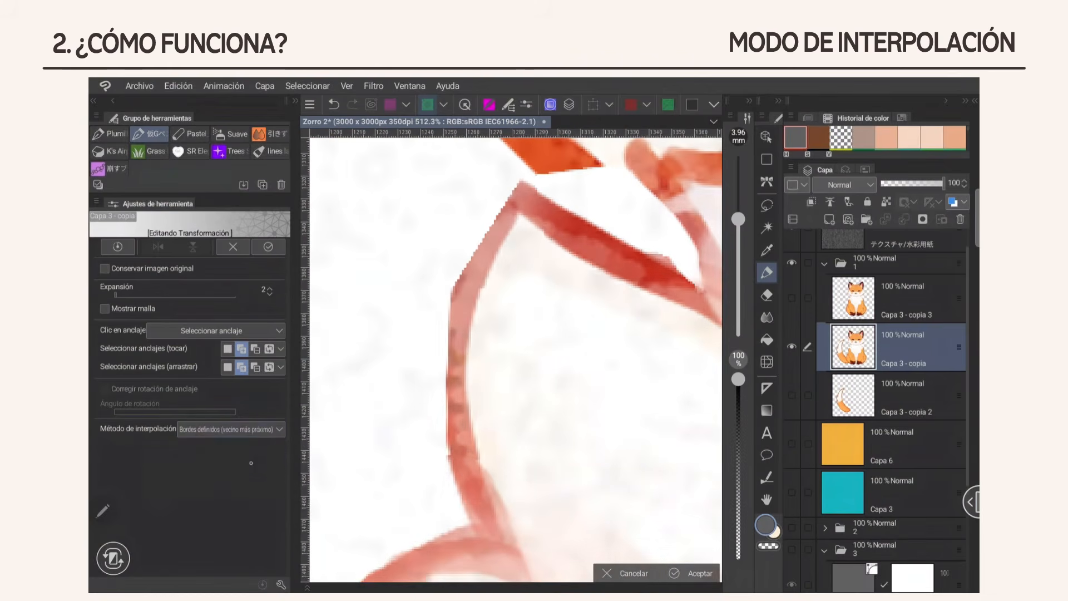
click(252, 429)
click(246, 467)
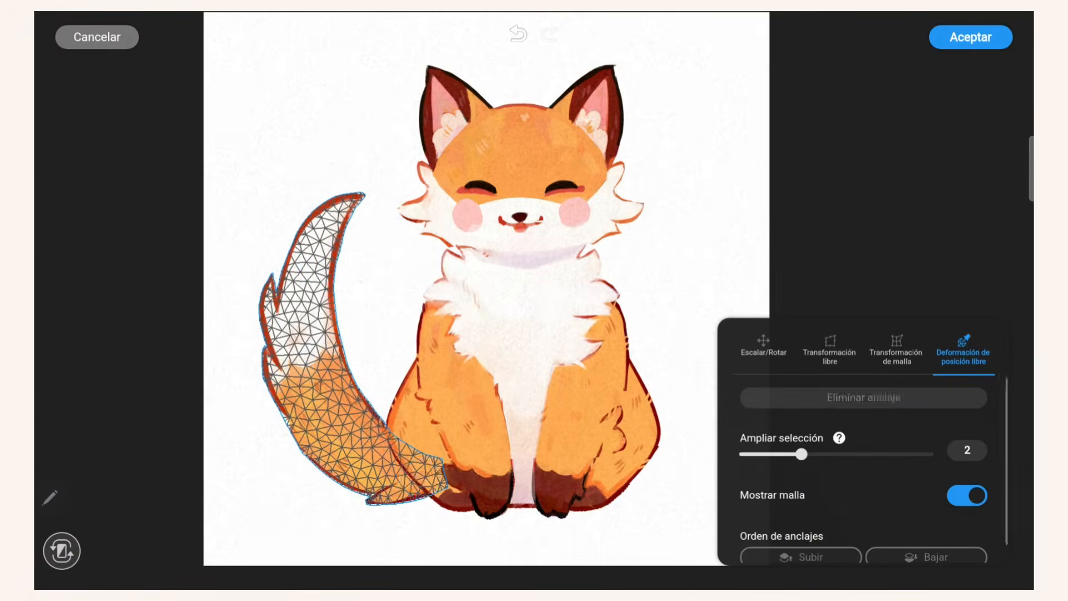
Anchor the fox's tail at its base, middle and upper part, bend it away from the body, and apply the deformation
click(420, 478)
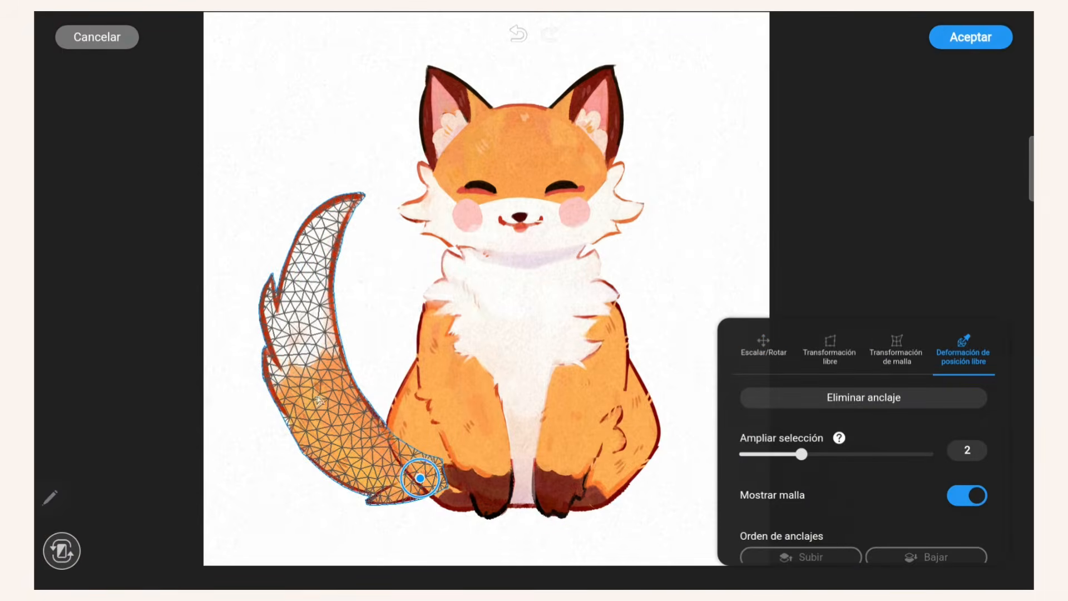
drag(318, 397, 303, 410)
drag(267, 312, 300, 307)
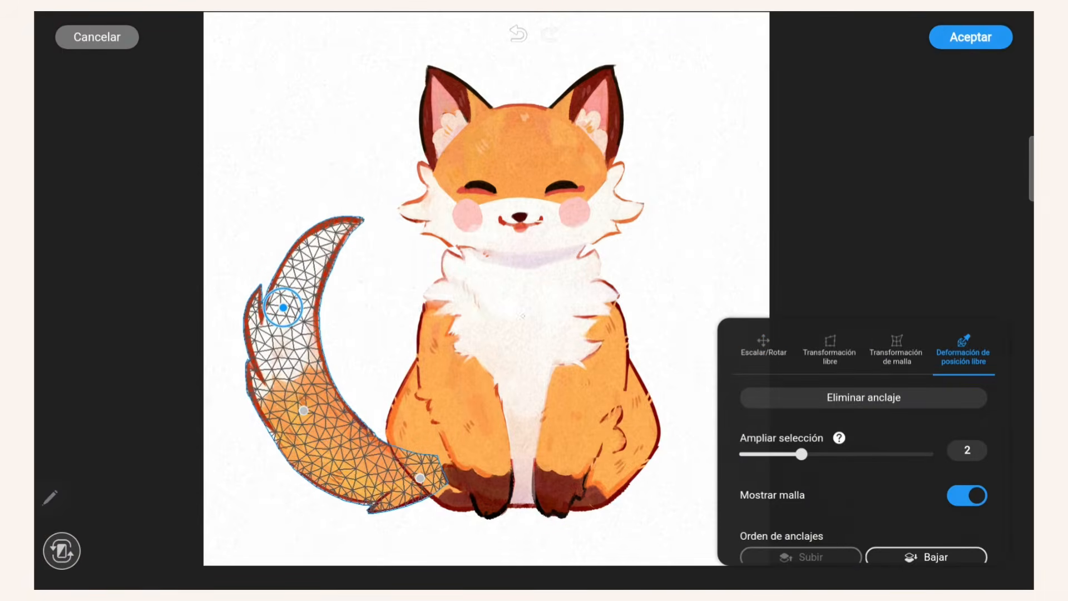
click(970, 37)
Start Deformación de posición libre on the layer Capa 3 - copia 3 and anchor both of the fox's feet
click(943, 218)
click(533, 541)
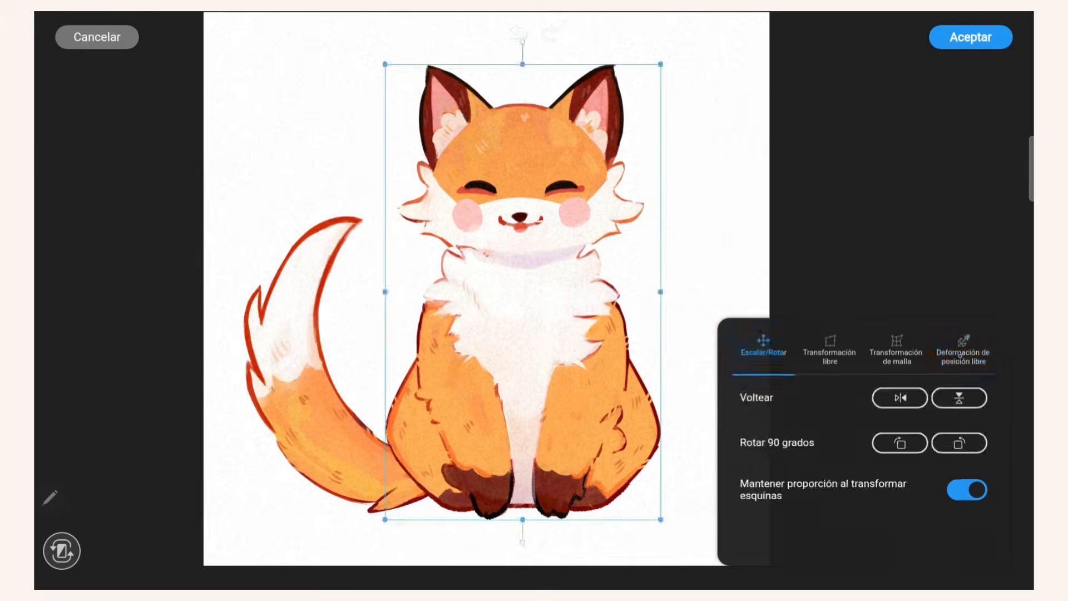
click(963, 350)
click(441, 458)
key(ctrl+z)
click(449, 484)
click(583, 488)
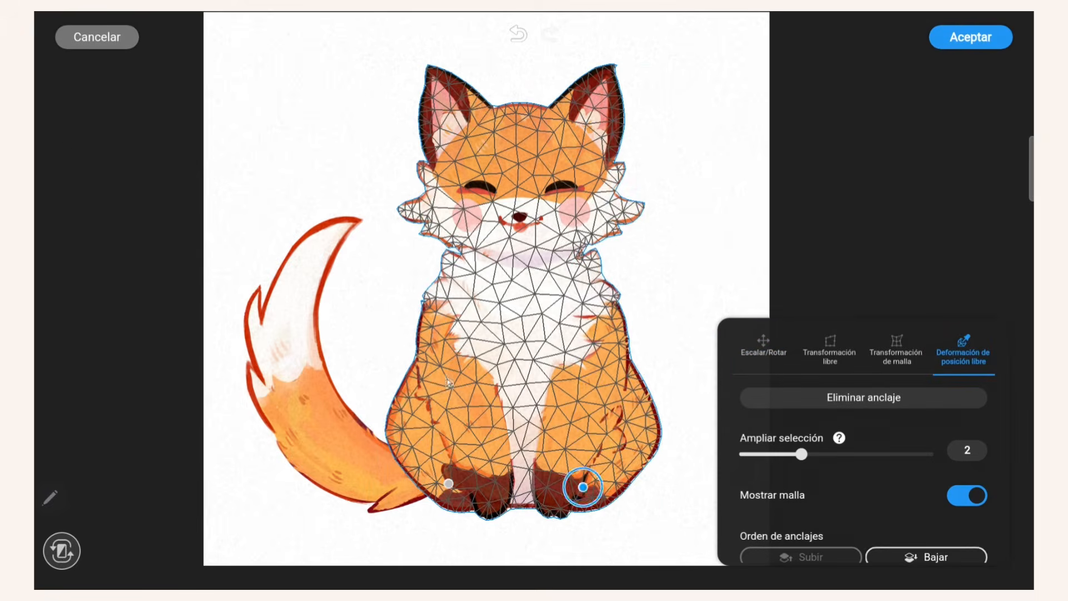
Add anchors on the fox's shoulders, muzzle and chest, and rotate the muzzle anchor to tilt the head toward the tail
click(438, 316)
click(604, 306)
click(521, 219)
drag(537, 214, 531, 208)
click(523, 333)
click(438, 316)
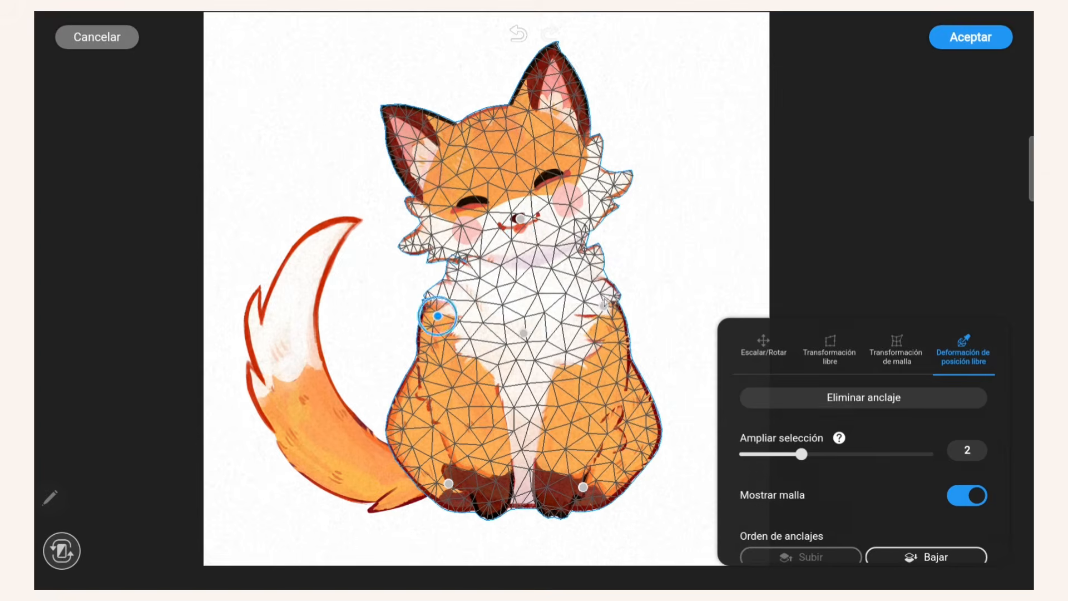
Delete the anchors on both of the fox's shoulders
click(603, 306)
key(ctrl+z)
drag(604, 306, 604, 307)
click(863, 397)
click(437, 316)
click(863, 397)
Shift the fox's head toward the tail using the muzzle and chest anchors, and delete the muzzle anchor
drag(521, 219, 516, 218)
click(523, 332)
drag(542, 332, 541, 326)
drag(515, 217, 508, 220)
click(863, 397)
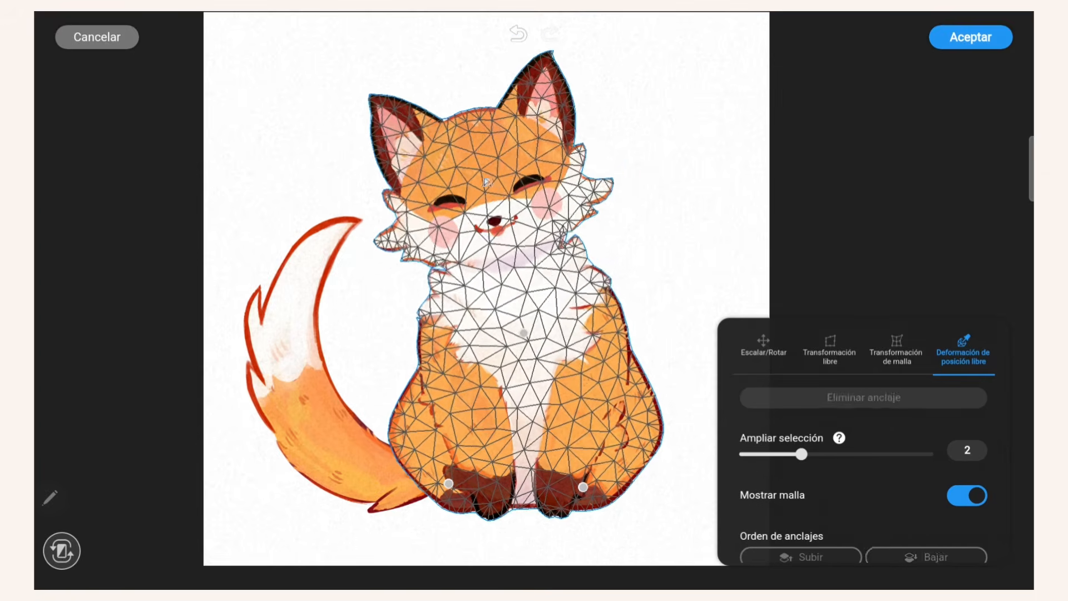
Tilt the head further toward the tail with a forehead anchor, fine-tune the chest anchor, and apply the deformation
drag(492, 177, 462, 177)
drag(524, 333, 517, 333)
drag(474, 176, 470, 177)
click(971, 36)
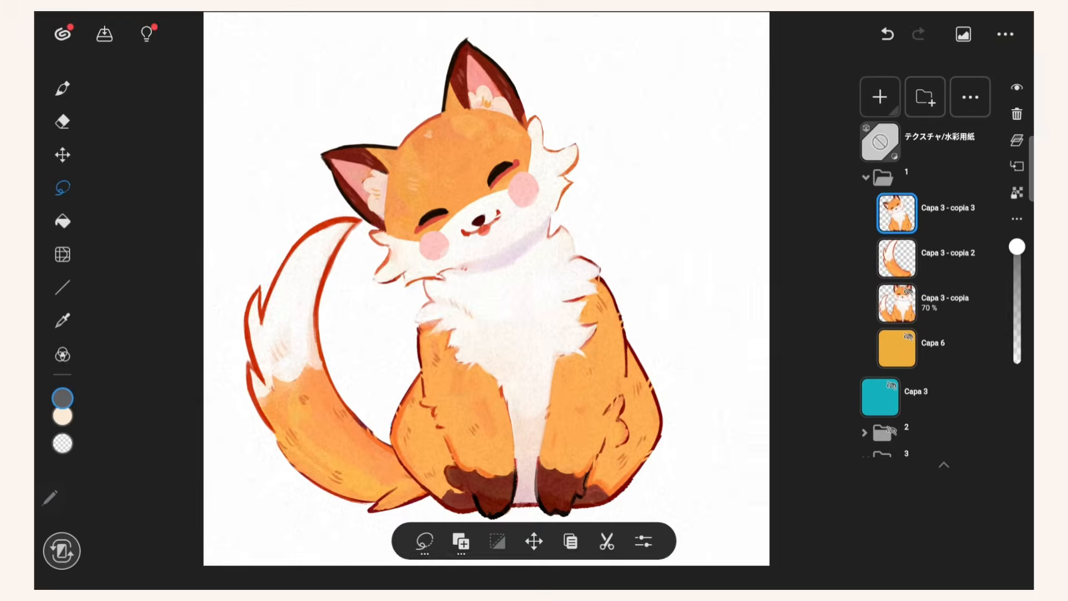
Deform the tail layer Capa 3 - copia 2 slightly with anchors at the tail's base and middle, and apply it
click(896, 257)
click(534, 540)
click(382, 459)
click(293, 364)
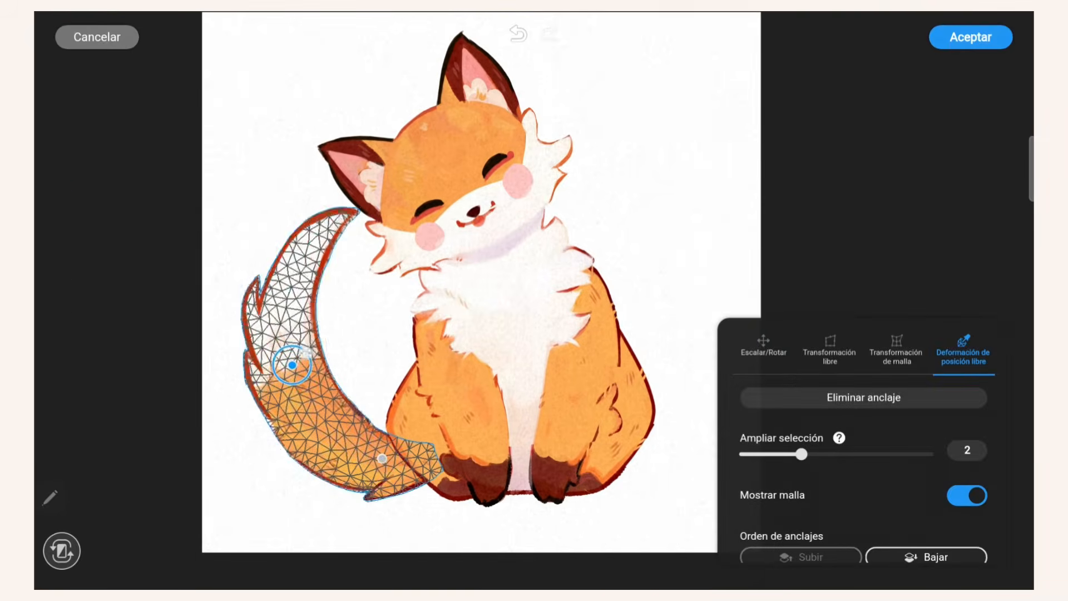
drag(294, 364, 292, 356)
click(970, 36)
scroll(670, 162, down, 2)
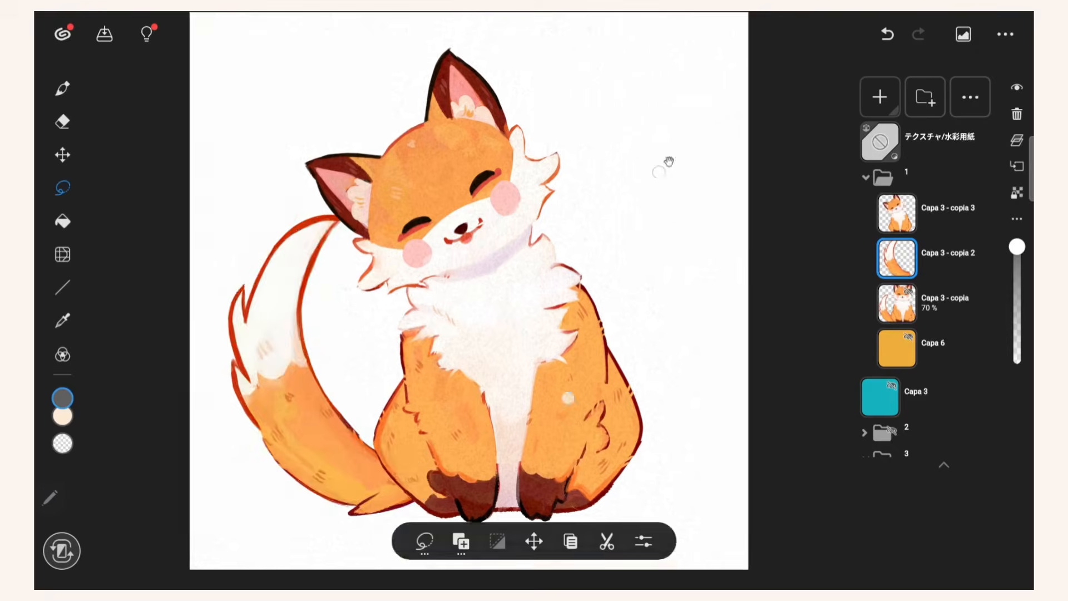
key(ctrl+z)
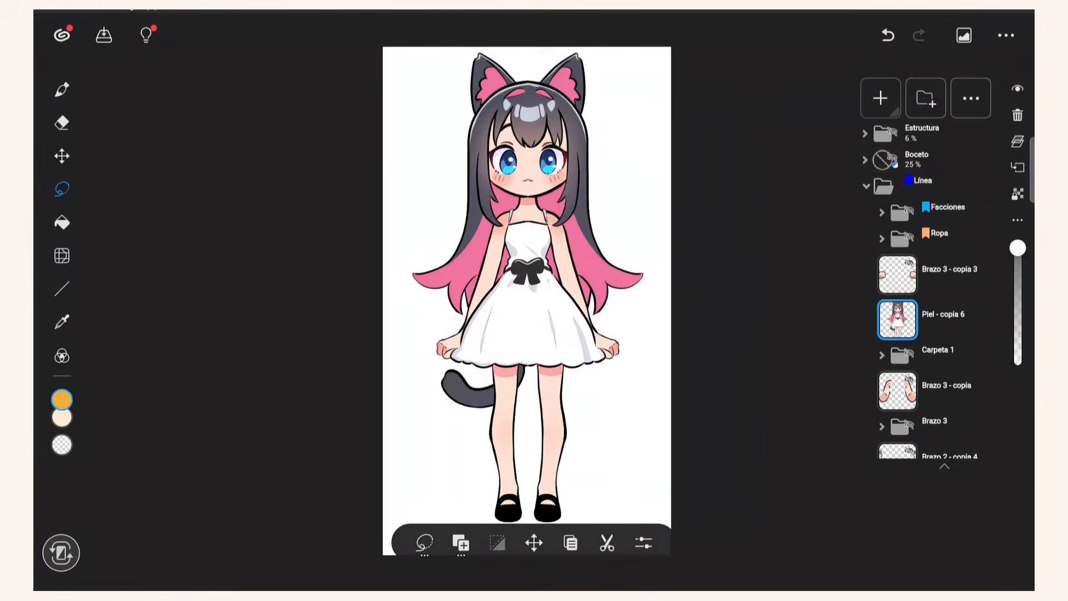
Start Deformación de posición libre on the cat-eared girl's layer Piel - copia 6
click(920, 332)
click(104, 217)
click(62, 156)
click(964, 350)
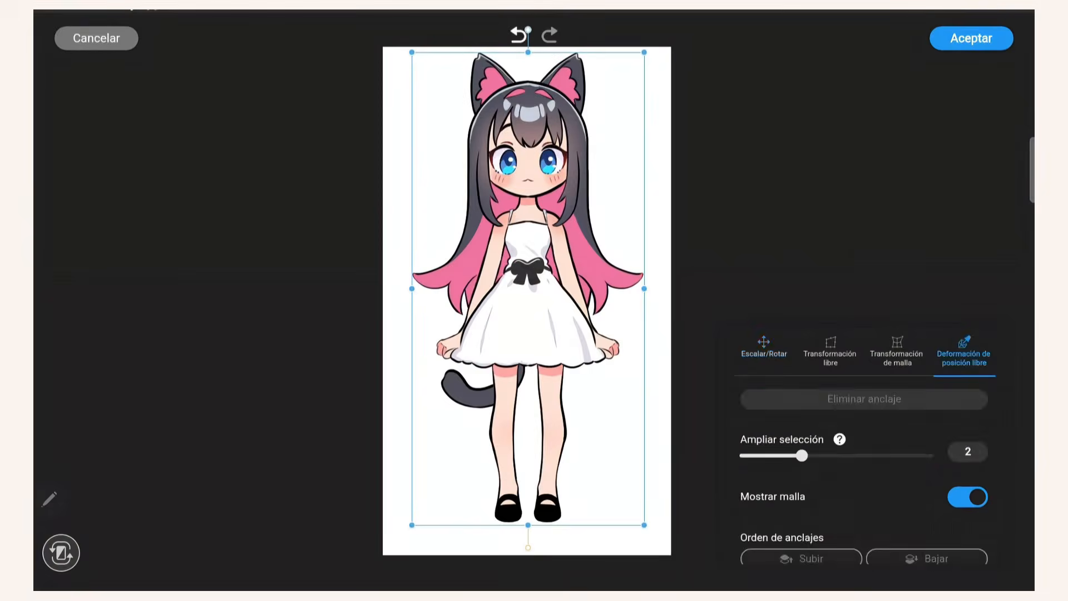
scroll(625, 294, up, 1)
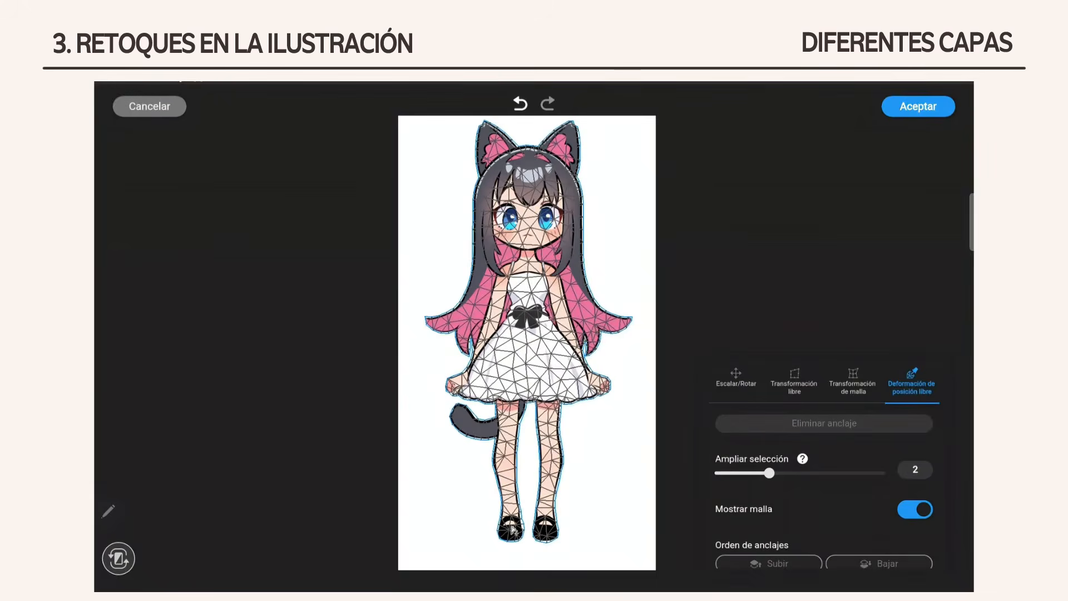
Place anchors on the girl's shoes, skirt and forehead
click(517, 526)
click(545, 526)
click(531, 202)
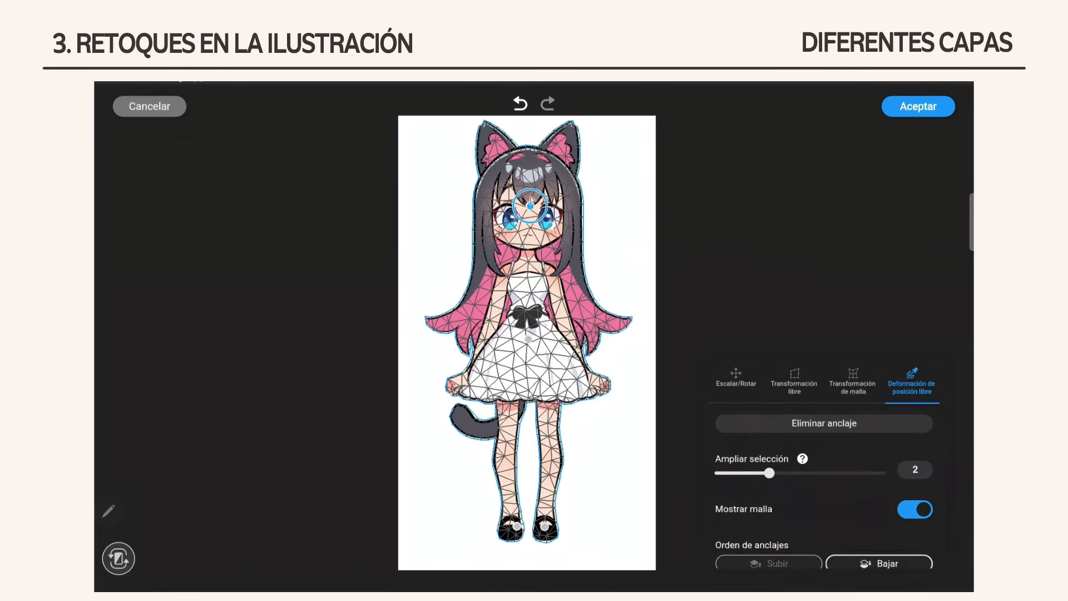
Try to pull the girl's long hair outward with an anchor on the pink strands, and undo the change
click(593, 319)
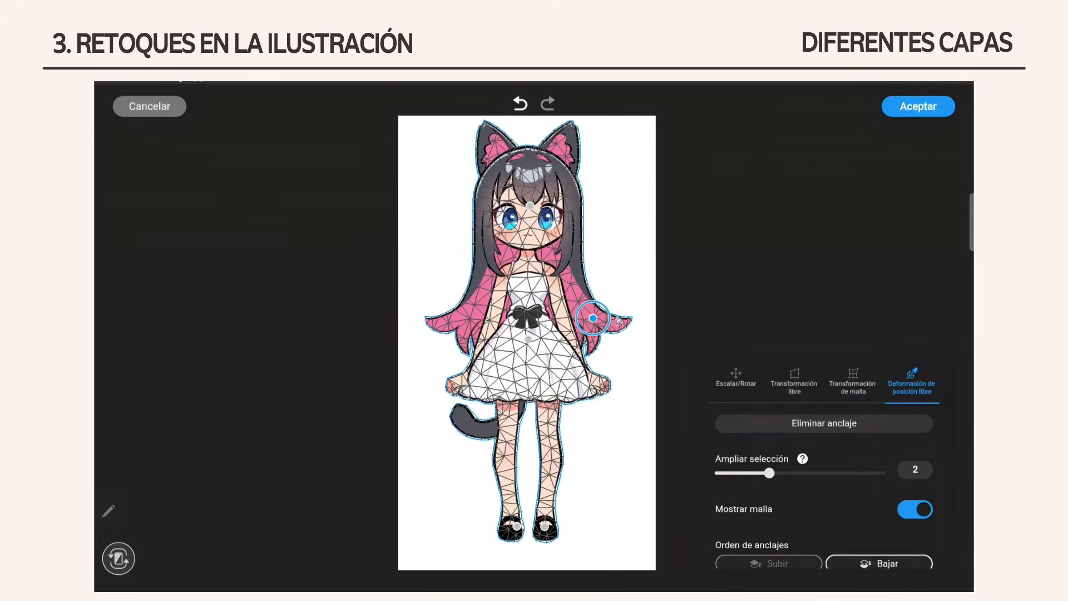
drag(593, 320, 638, 324)
key(ctrl+z)
key(ctrl+z)
scroll(593, 288, up, 5)
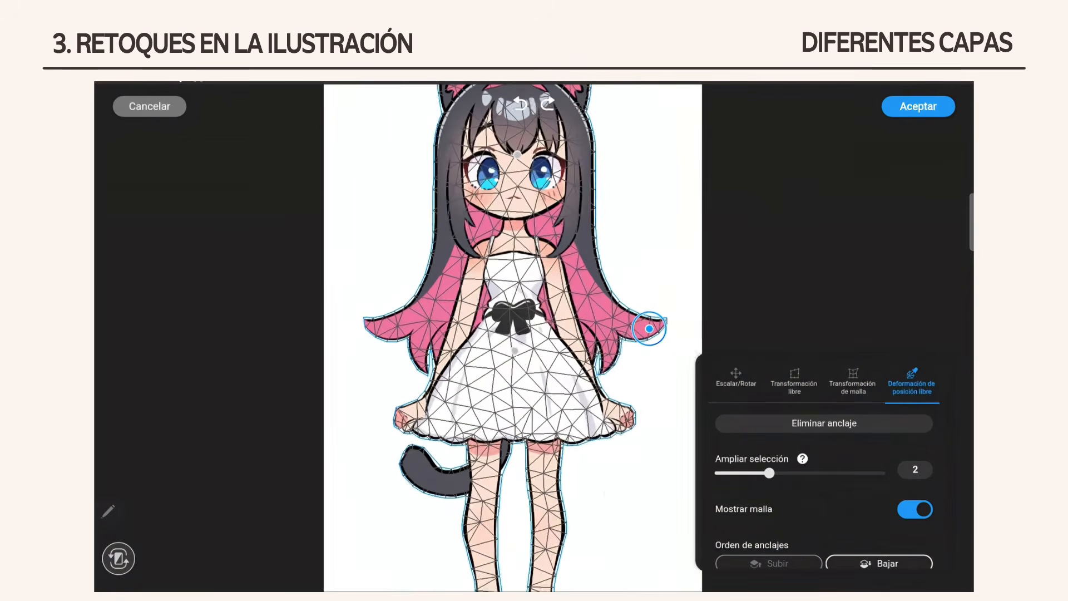
Try to move the girl's arm outward with an anchor, undo it, and close the transformation
click(638, 347)
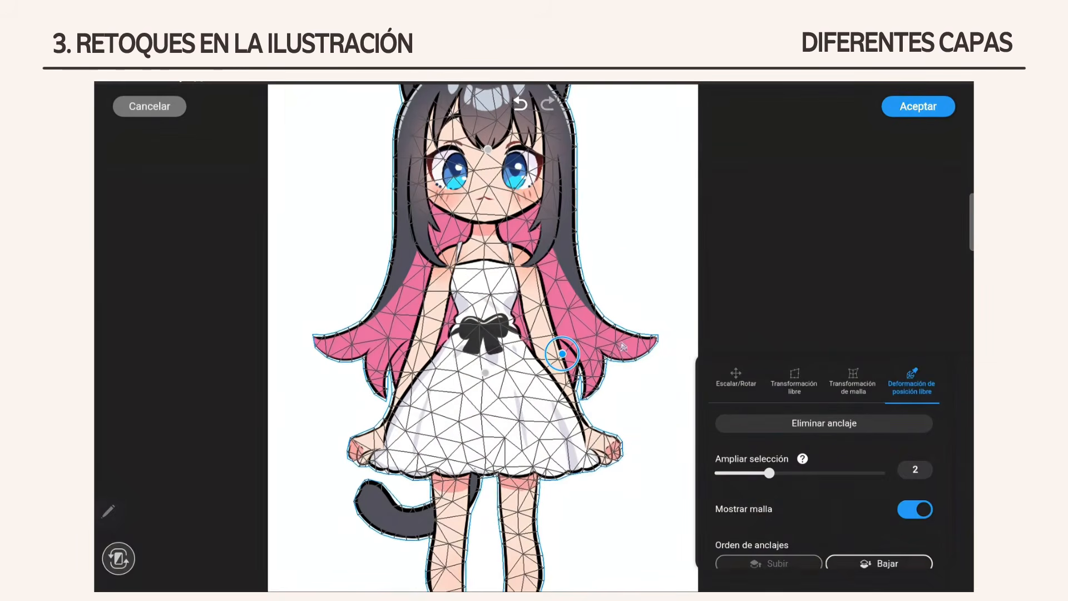
drag(562, 354, 580, 352)
key(ctrl+z)
scroll(520, 334, down, 5)
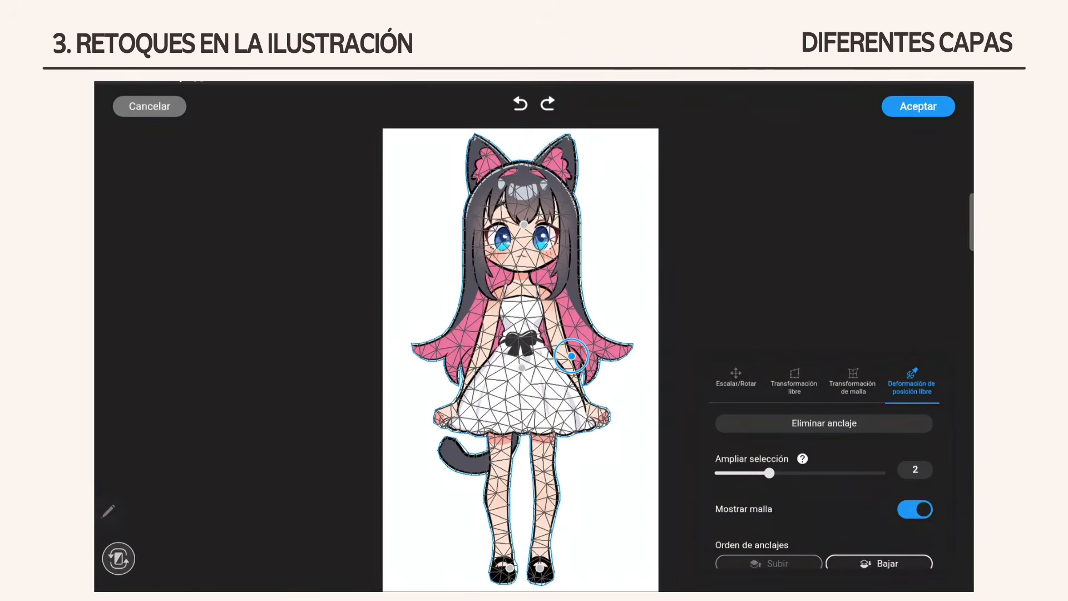
click(918, 106)
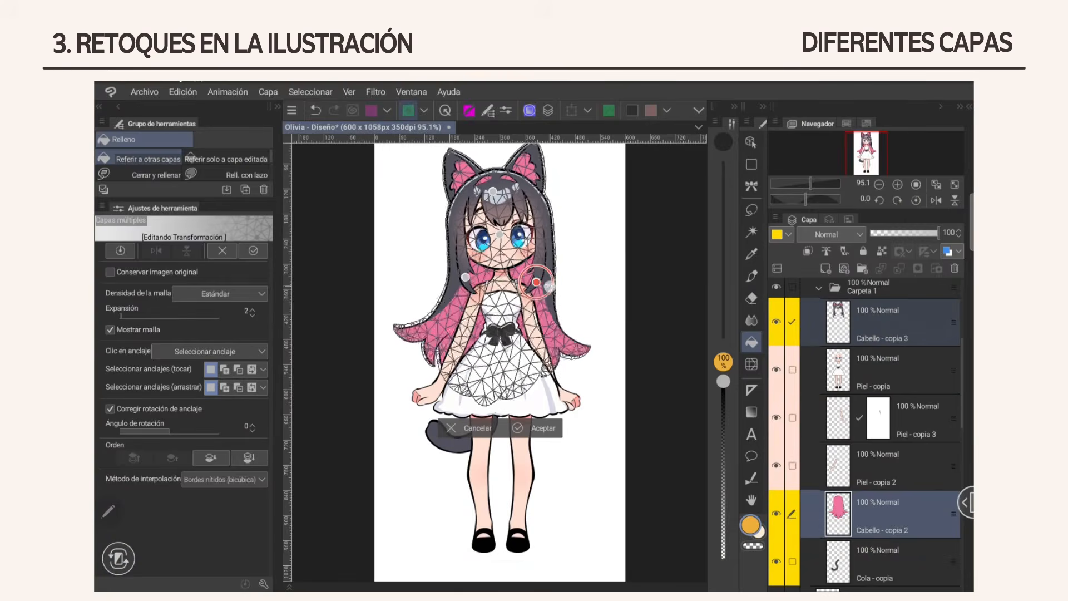
Apply the deformation of the two hair layers and start Deformación de posición libre on the layer Piel - copia
click(535, 428)
click(892, 371)
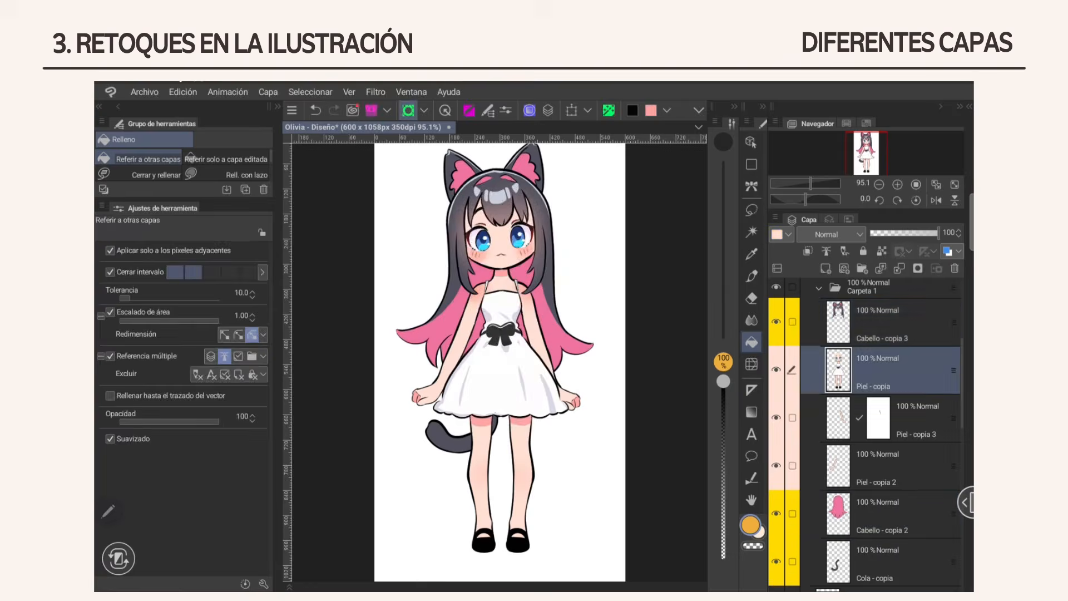
click(609, 111)
Anchor the girl's skirt and both legs, move the leg anchors apart, and apply the deformation
click(499, 379)
click(477, 473)
click(521, 480)
drag(477, 474, 472, 474)
drag(521, 480, 530, 478)
key(Return)
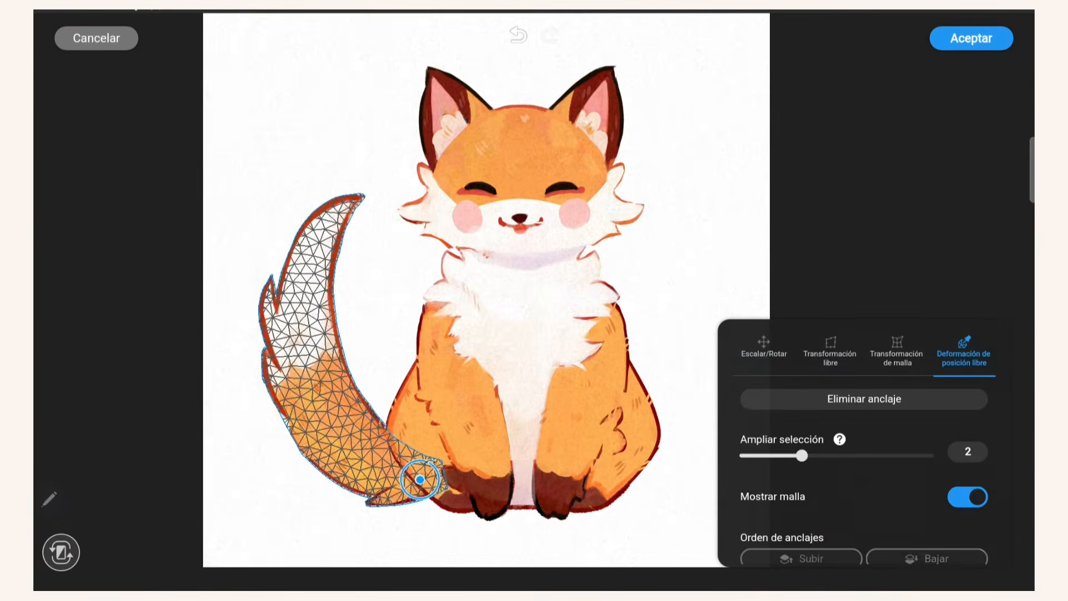
Bend the fox's tail away from the body with its middle and upper anchors, and apply the deformation
mouse_move(319, 401)
mouse_down()
mouse_move(302, 405)
mouse_move(315, 396)
mouse_up()
drag(279, 312, 283, 308)
click(971, 38)
Start Deformación de posición libre on the body layer Capa 3 - copia 3 and anchor the fox's feet
click(898, 215)
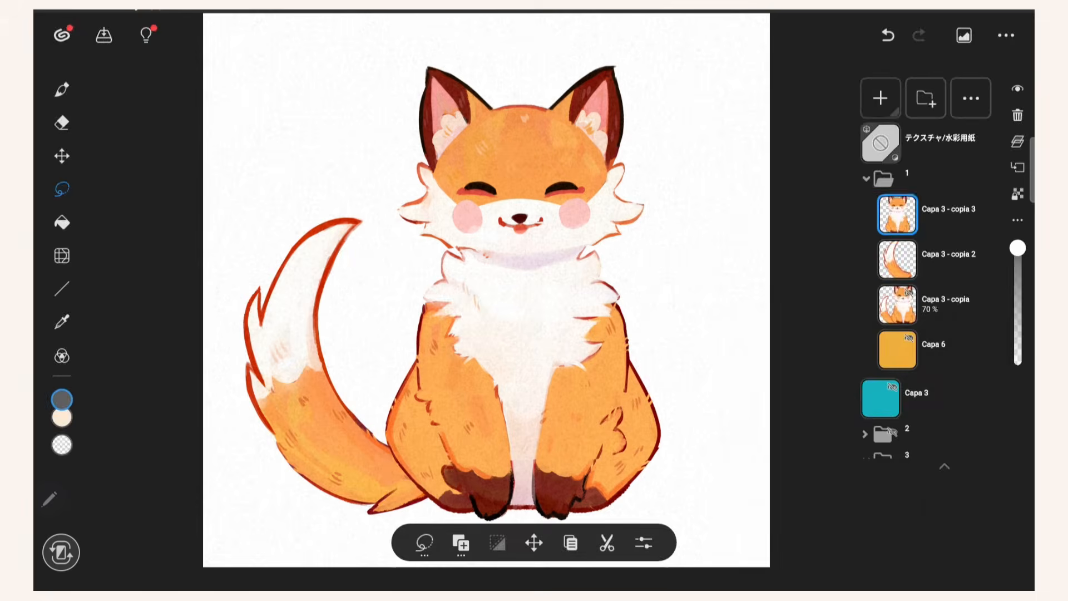
click(534, 543)
click(963, 358)
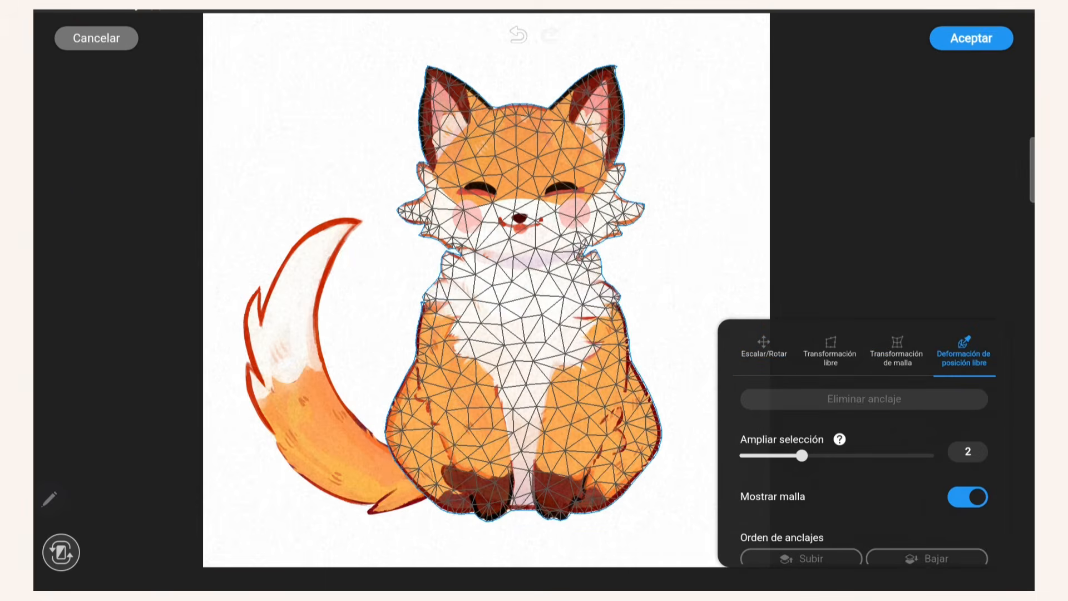
click(442, 462)
click(449, 485)
click(583, 488)
Anchor the fox's shoulders, muzzle and chest, and tilt the head toward the tail by rotating the muzzle anchor
click(438, 317)
click(604, 307)
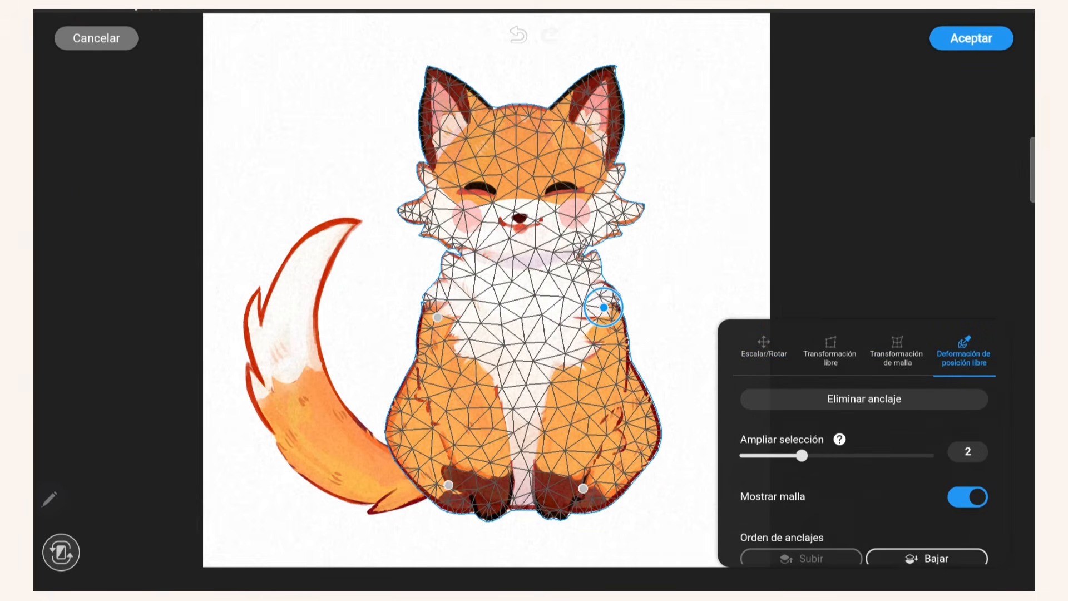
click(521, 220)
drag(539, 221, 537, 210)
click(523, 334)
Remove the two shoulder anchors from the fox's body
drag(604, 307, 603, 304)
click(604, 305)
click(604, 305)
click(604, 305)
click(438, 317)
click(437, 317)
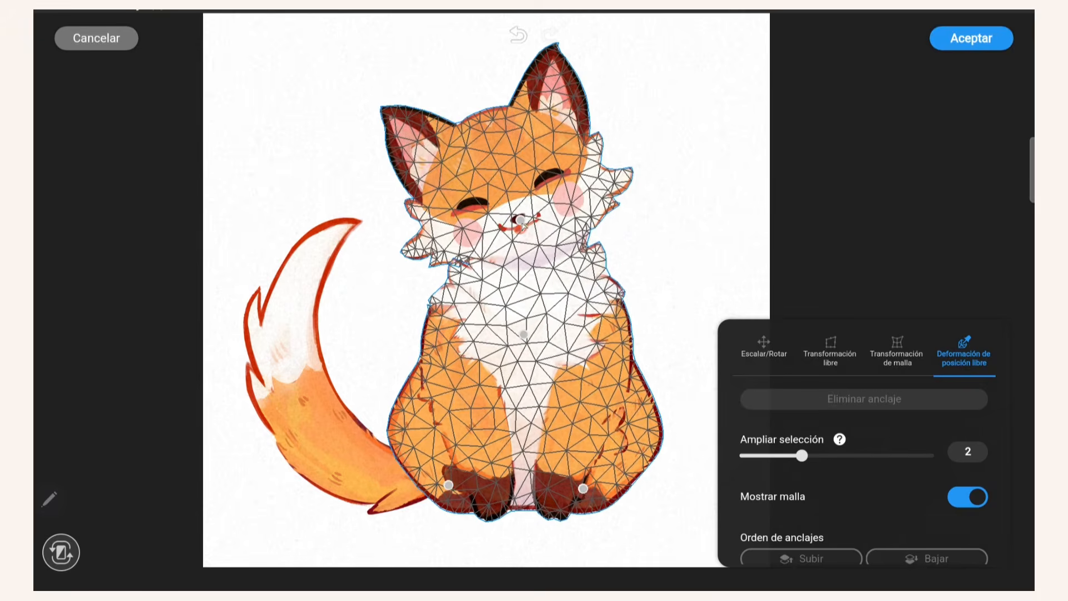
Move the muzzle anchor toward the tail, rotate the chest anchor slightly, and remove the muzzle anchor
drag(520, 220, 513, 218)
click(523, 335)
drag(542, 334, 542, 333)
drag(514, 218, 507, 218)
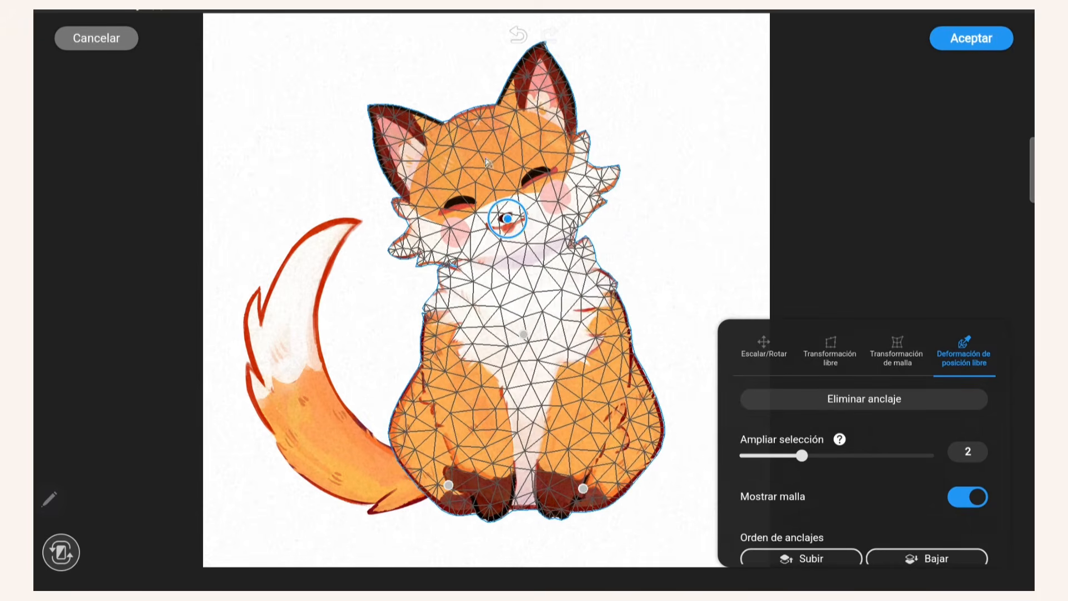
click(507, 219)
Tilt the fox's head further with a forehead anchor, nudge the chest anchor toward the tail, and apply the deformation
drag(498, 173, 463, 179)
click(523, 335)
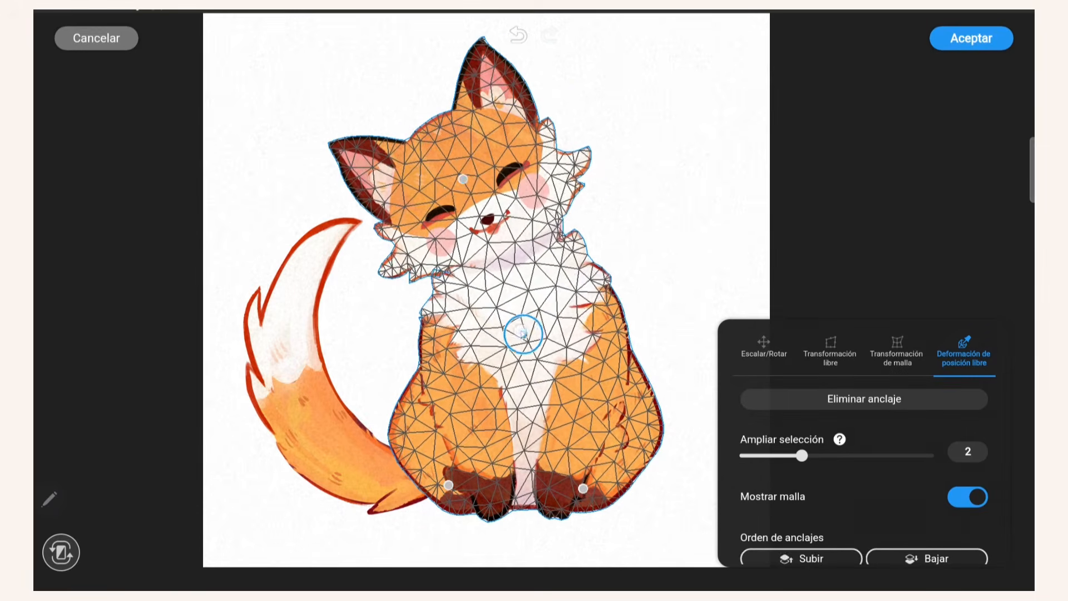
drag(523, 334, 517, 334)
drag(463, 179, 469, 179)
click(971, 38)
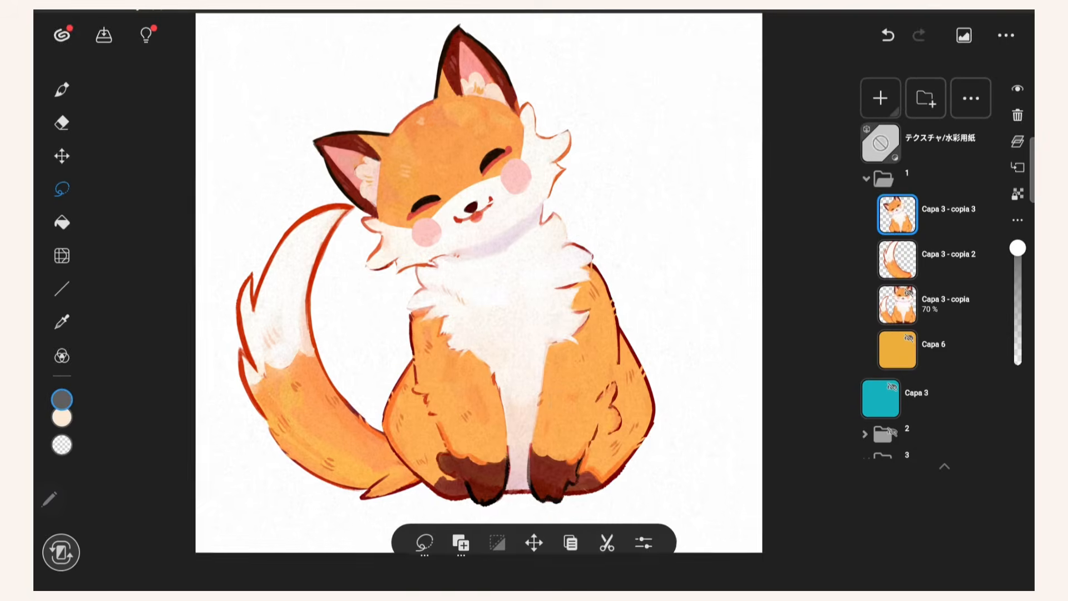
Anchor the base and middle of the tail on Capa 3 - copia 2, nudge the middle upward, and apply the deformation
click(930, 259)
click(534, 542)
click(964, 351)
click(382, 460)
click(292, 367)
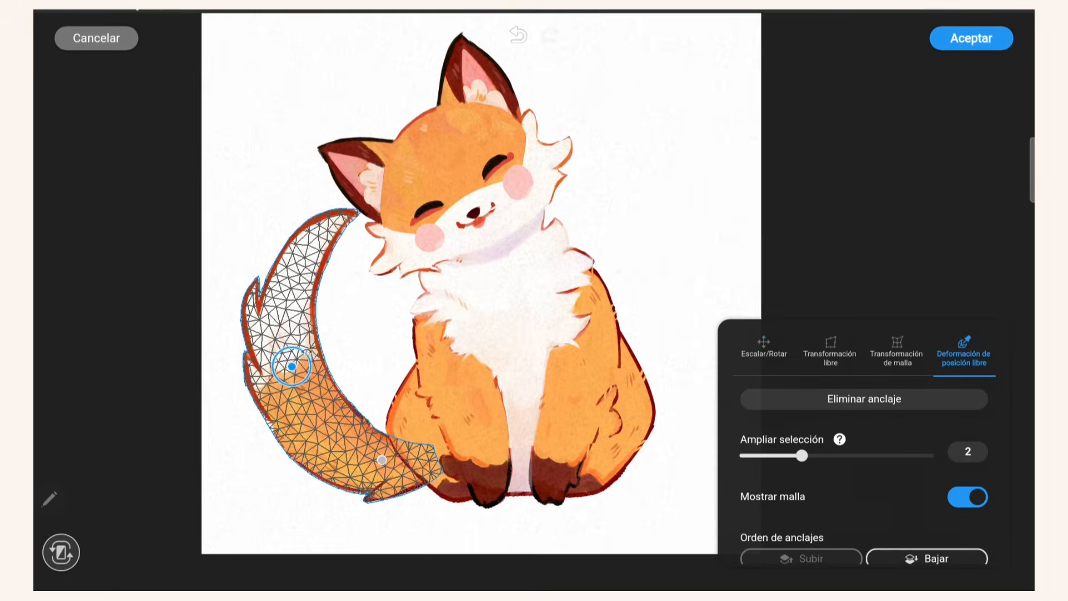
drag(292, 367, 290, 360)
click(965, 38)
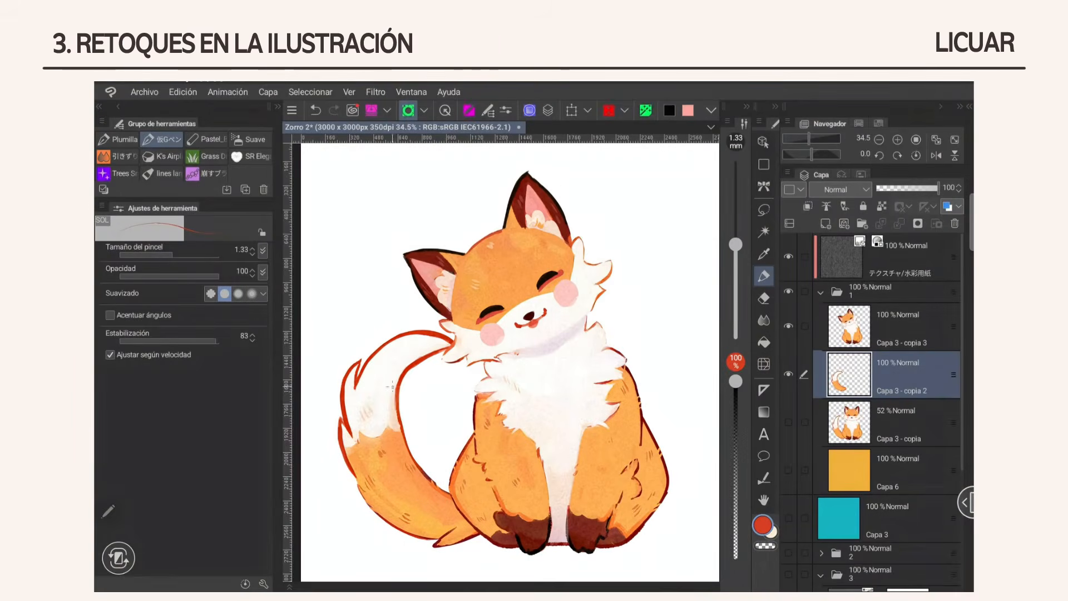
Activate the Licuar tool with a brush size of 35.13
click(764, 364)
drag(735, 207, 735, 181)
Try pushing the tail's inner edge with Licuar, undo it, retry with brush size 16.97, and undo that too
drag(406, 429, 397, 401)
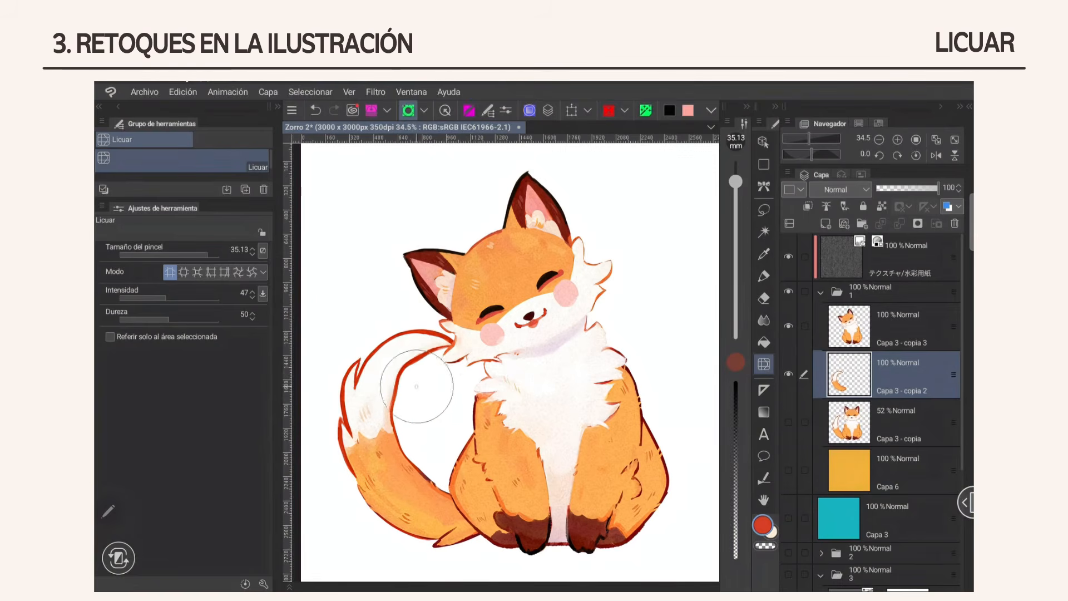
key(ctrl+z)
drag(736, 181, 735, 195)
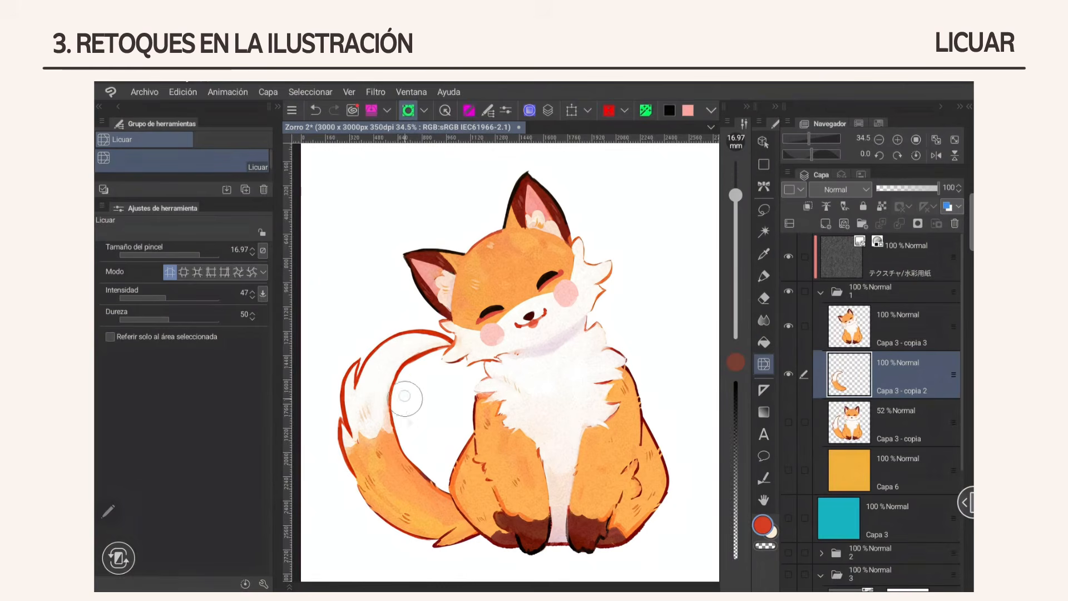
key(ctrl+z)
Set the Licuar brush size to 26.14 and push the tail's inner edge into the tail
drag(736, 195, 736, 186)
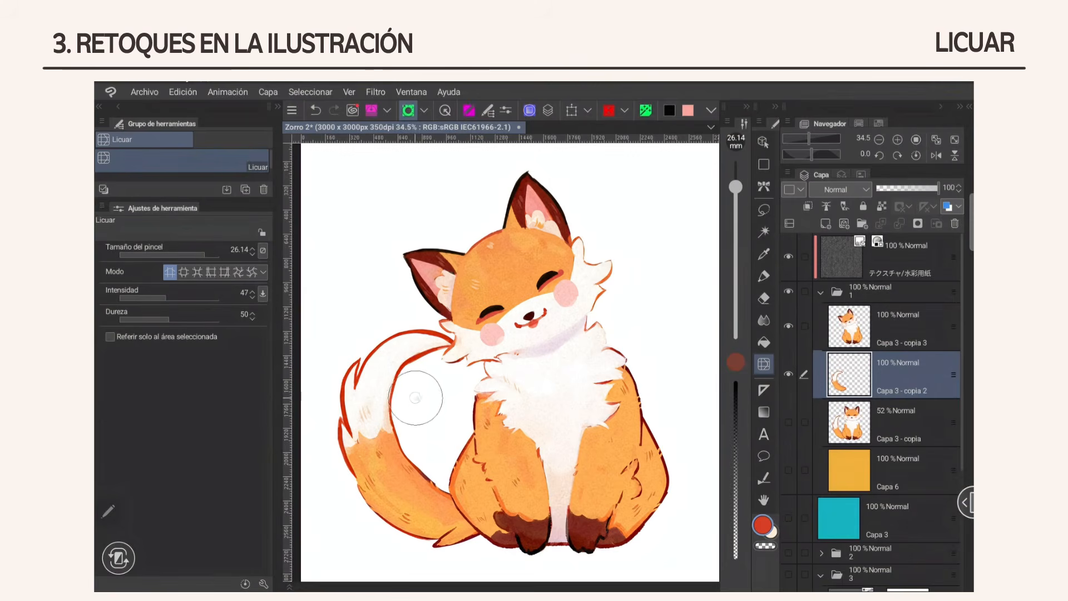
drag(418, 397, 409, 392)
Enlarge the Licuar brush size to 62.03 and reduce it again
scroll(507, 389, down, 3)
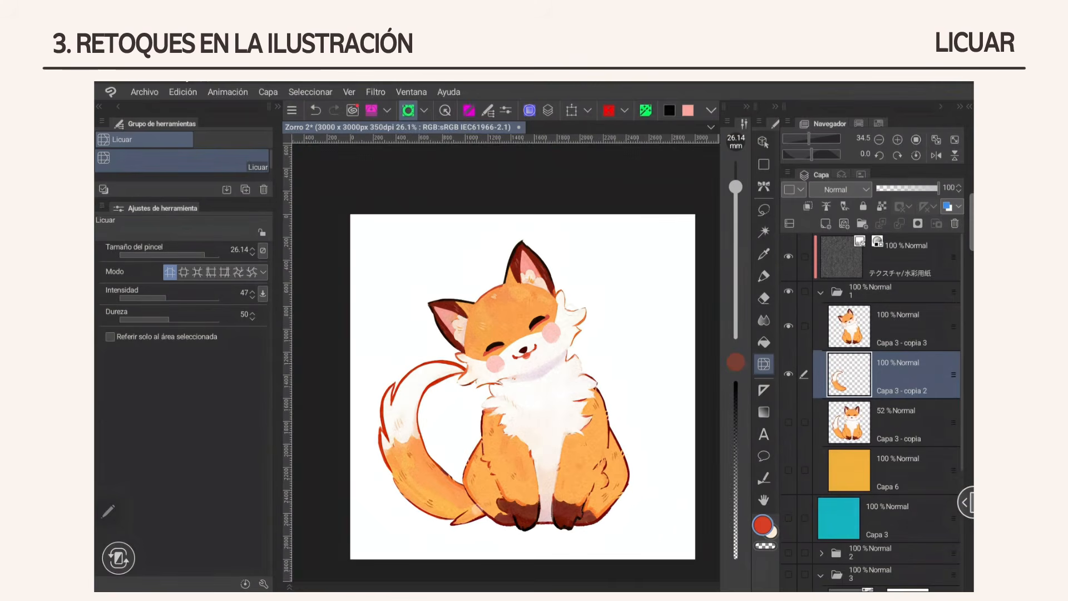
scroll(507, 389, down, 1)
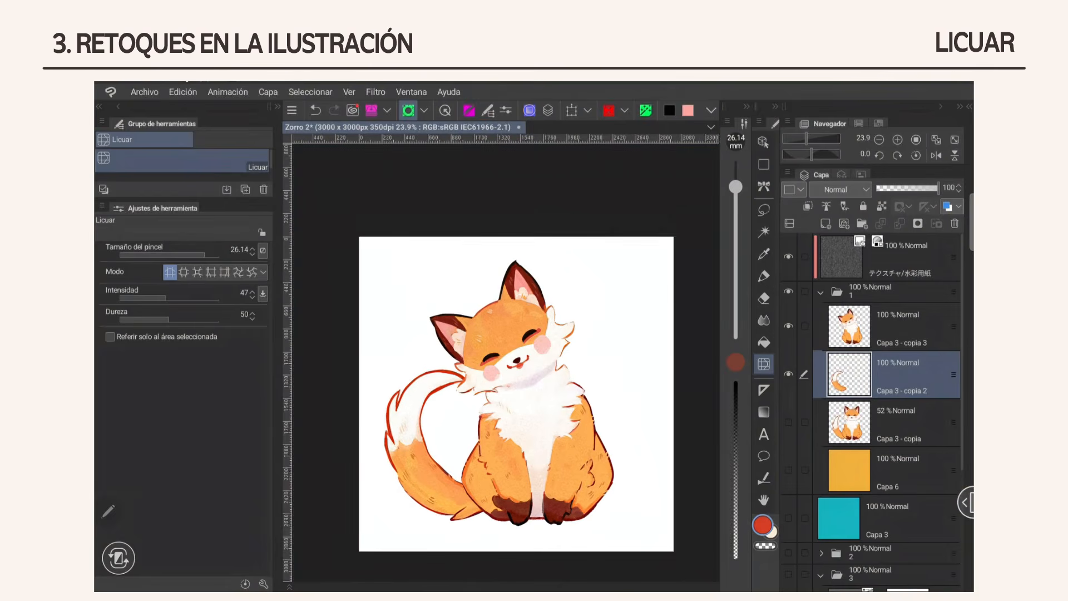
scroll(489, 390, down, 2)
scroll(489, 390, up, 2)
drag(735, 187, 735, 170)
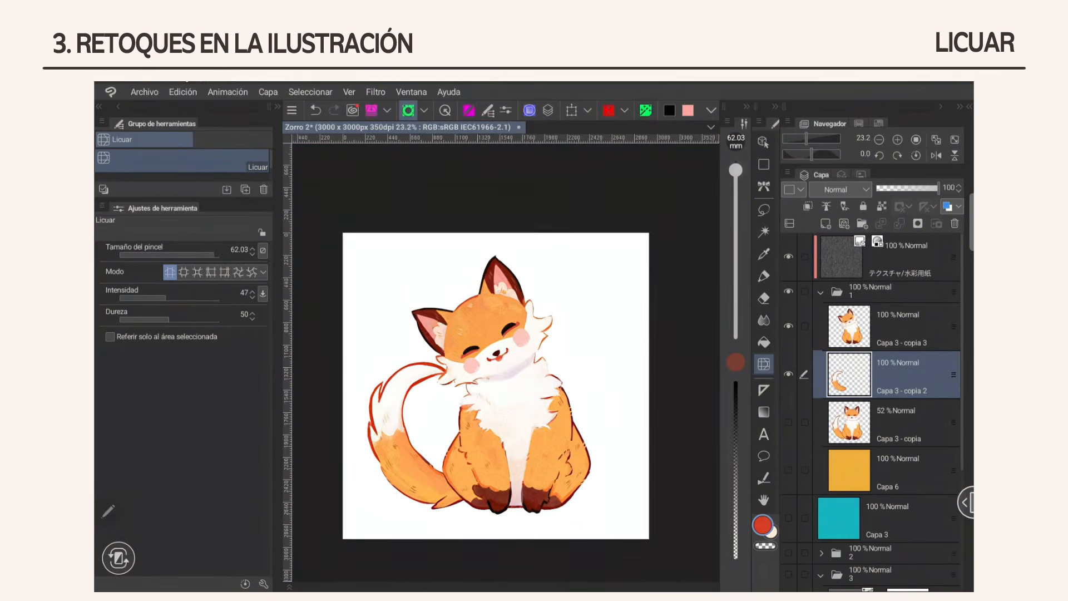
scroll(402, 444, up, 2)
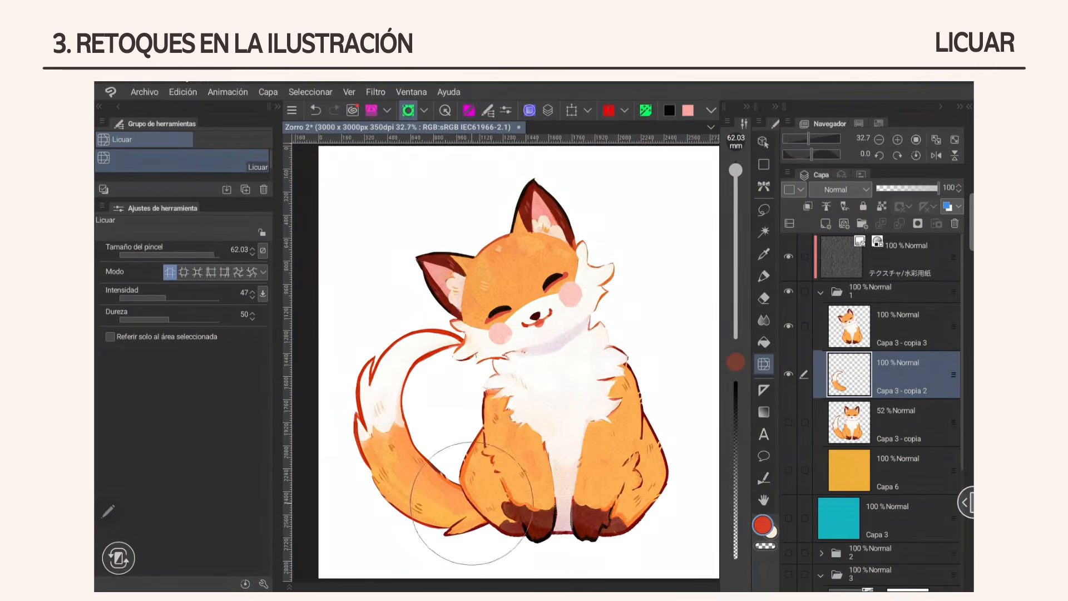
drag(735, 170, 735, 191)
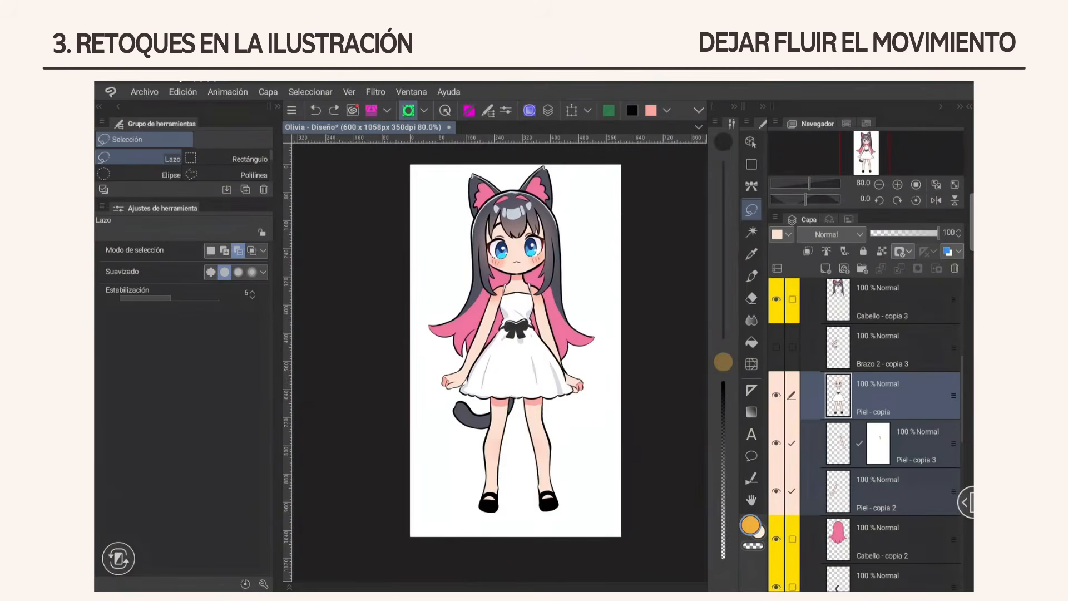
Start Deformación de posición libre on the selected Piel layers of the Olivia drawing and anchor the face and both feet
click(698, 111)
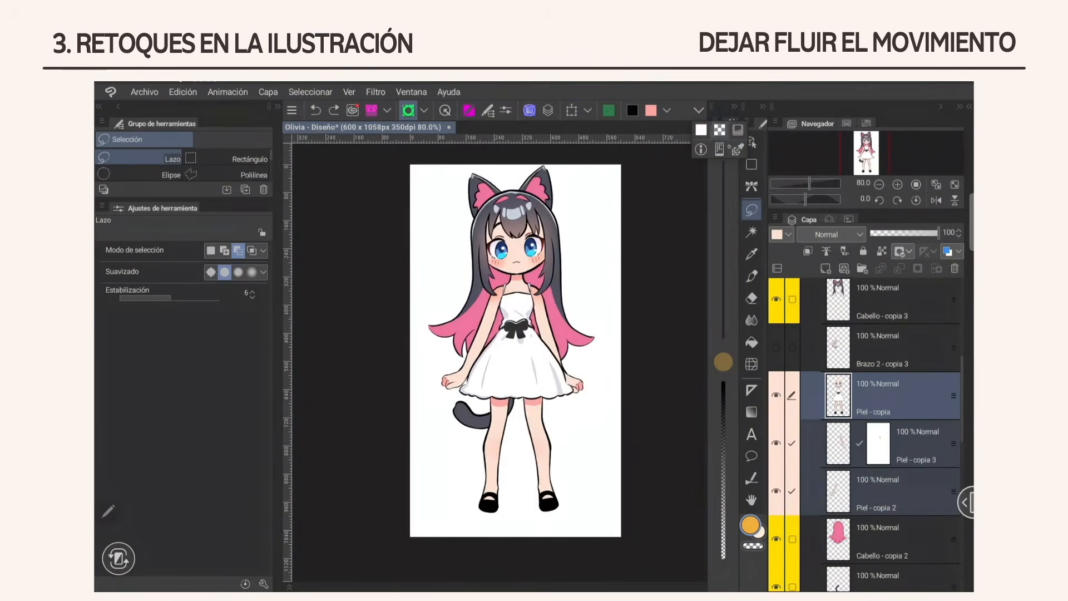
click(738, 149)
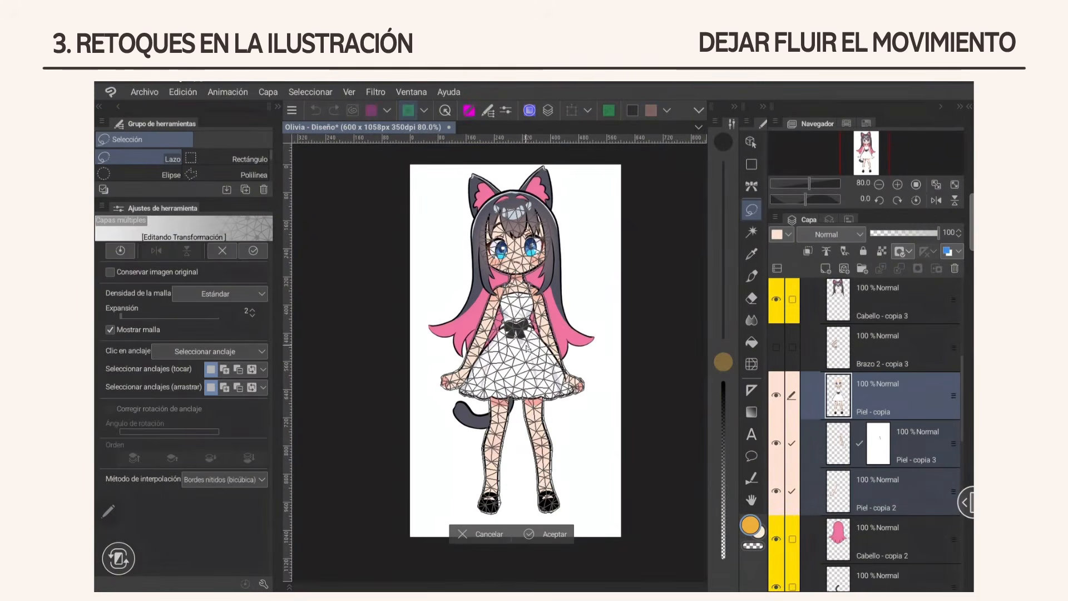
click(515, 249)
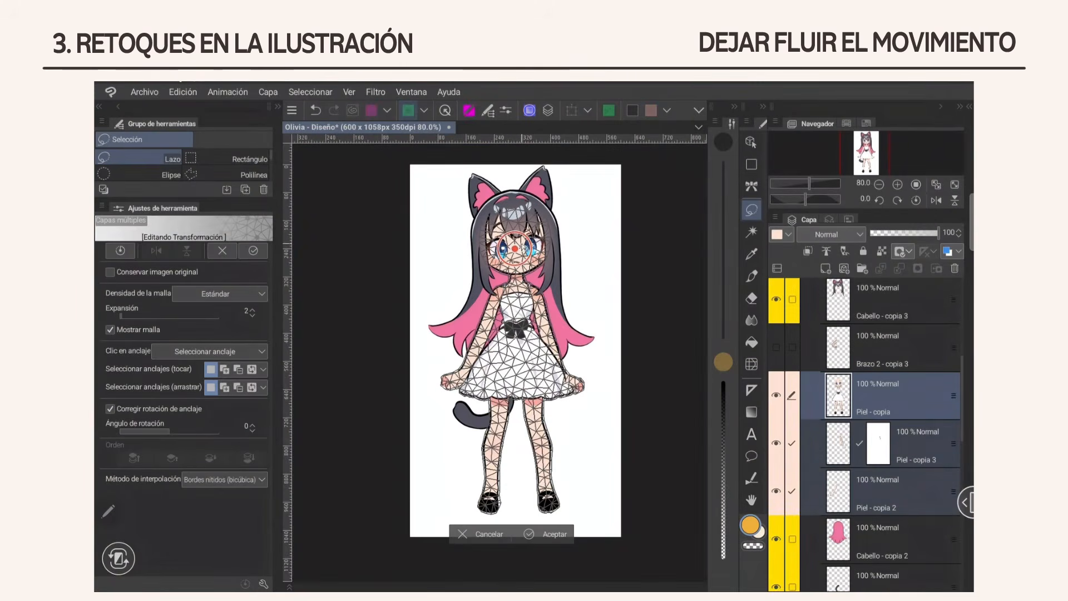
click(489, 499)
click(549, 501)
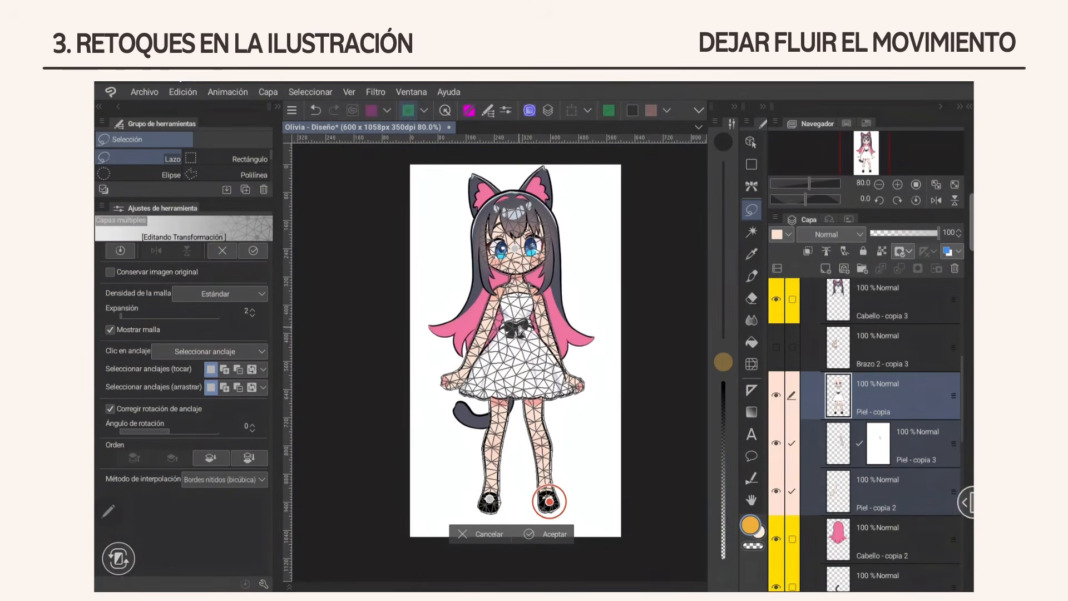
Place an anchor on the girl's bow, undo it, anchor just below the bow instead, and rotate that anchor to 3
click(520, 326)
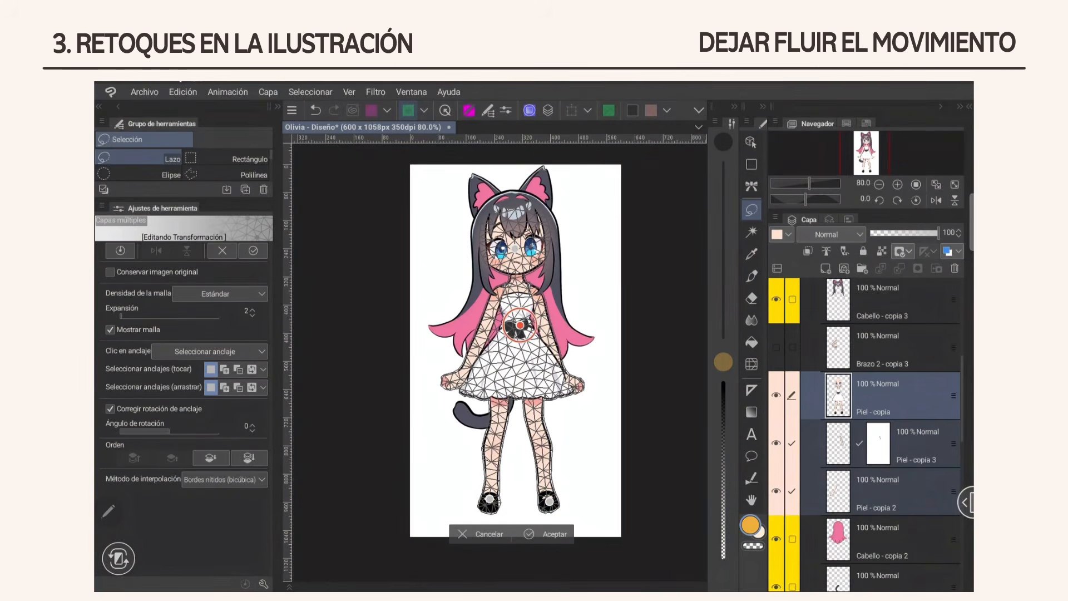
key(ctrl+z)
click(516, 342)
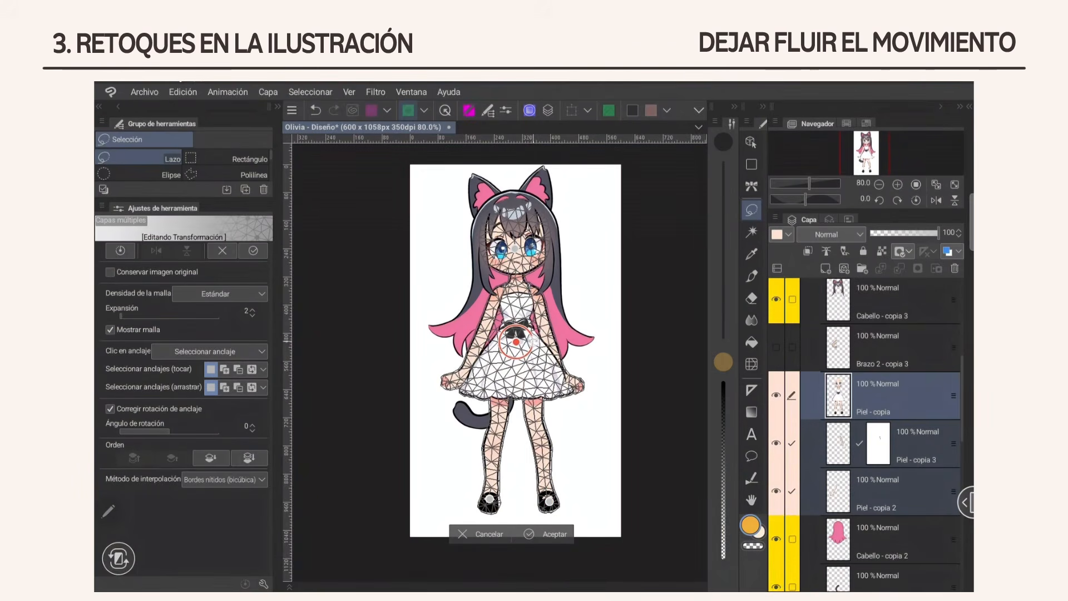
drag(534, 341, 538, 346)
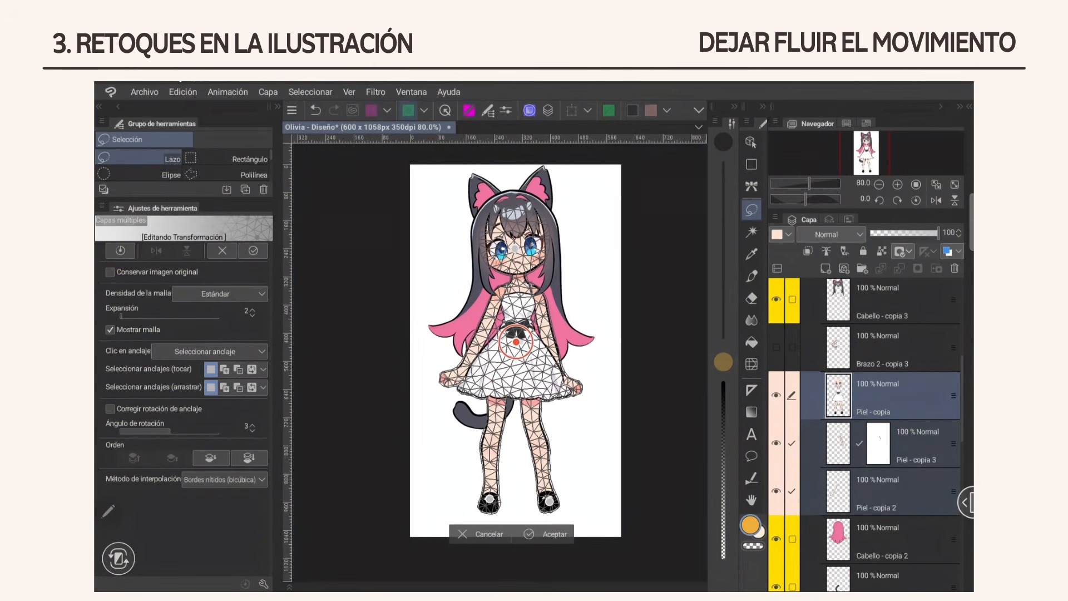
Move the anchors on both feet slightly outward and fine-tune their positions to widen the girl's stance
drag(491, 500, 483, 499)
click(483, 499)
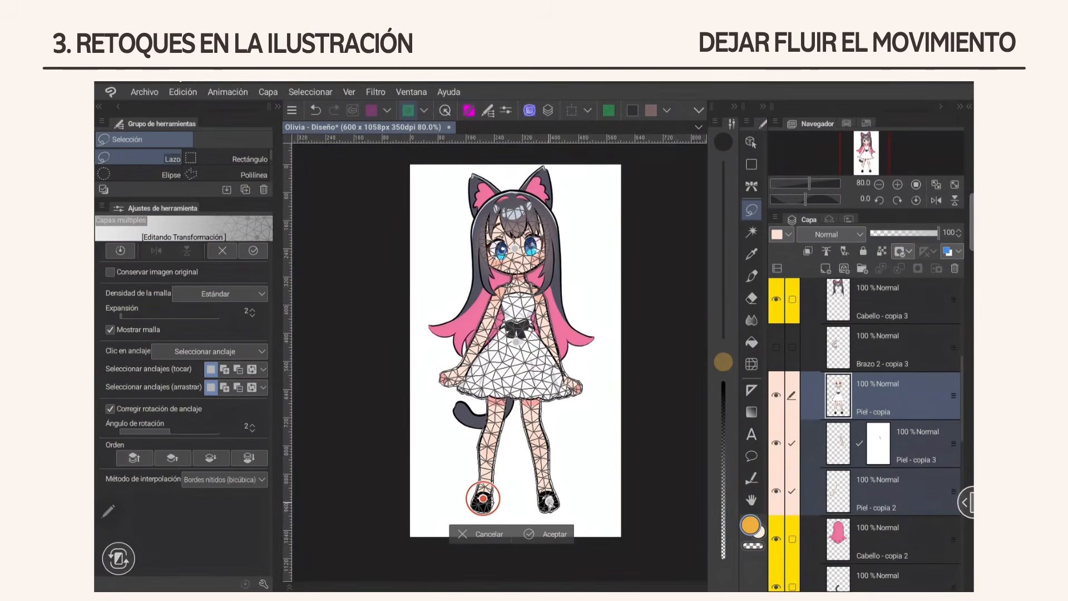
drag(550, 504, 555, 501)
click(556, 502)
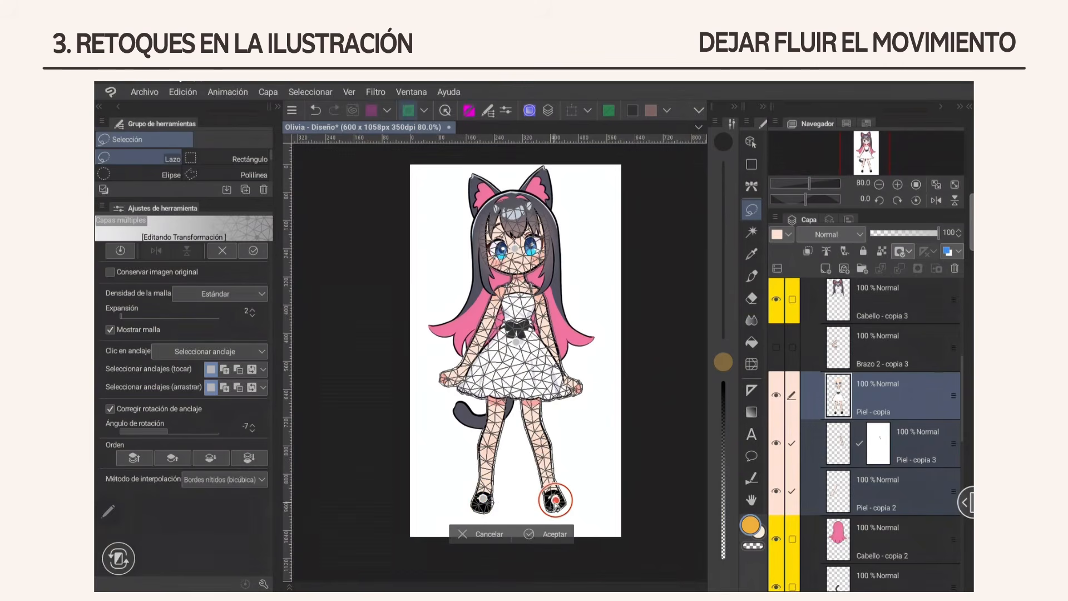
drag(481, 503, 482, 503)
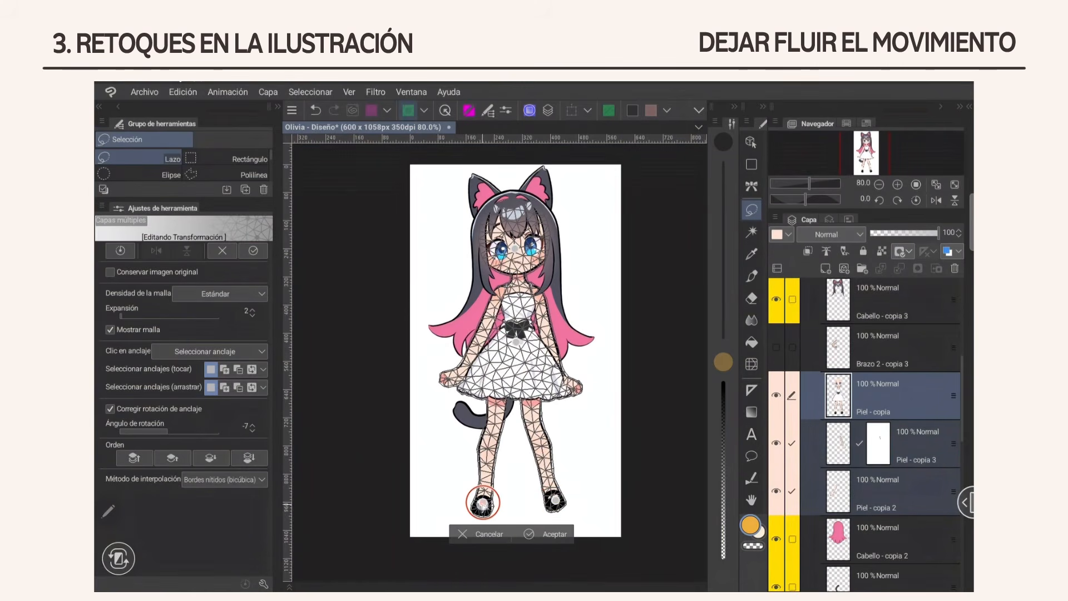
drag(554, 501, 553, 503)
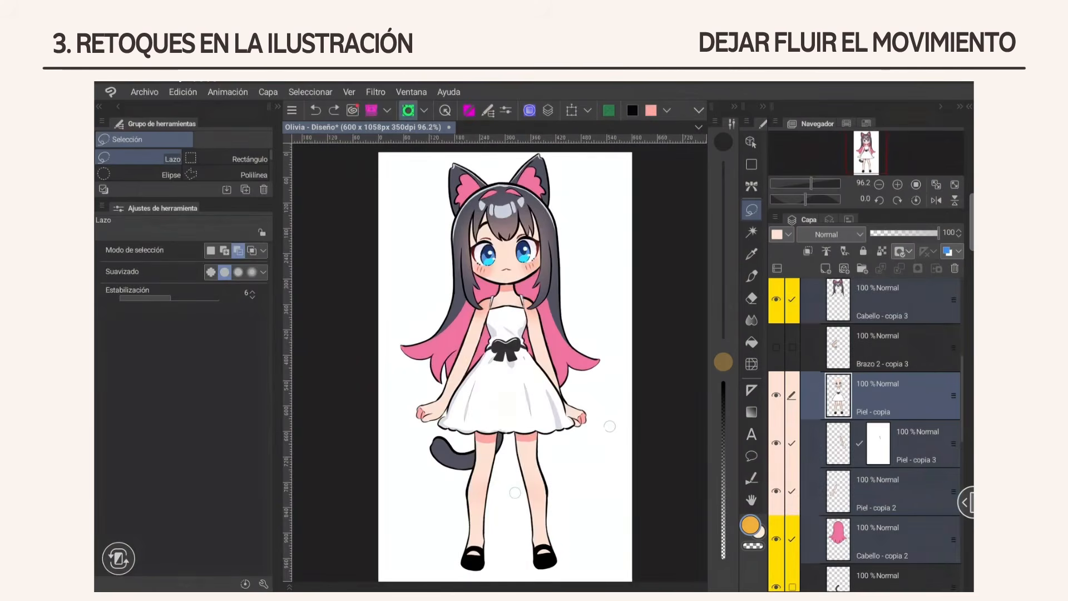
Start Deformación de posición libre on the selected Piel and Cabello layers and anchor the chest and the middle of the skirt
scroll(563, 459, up, 2)
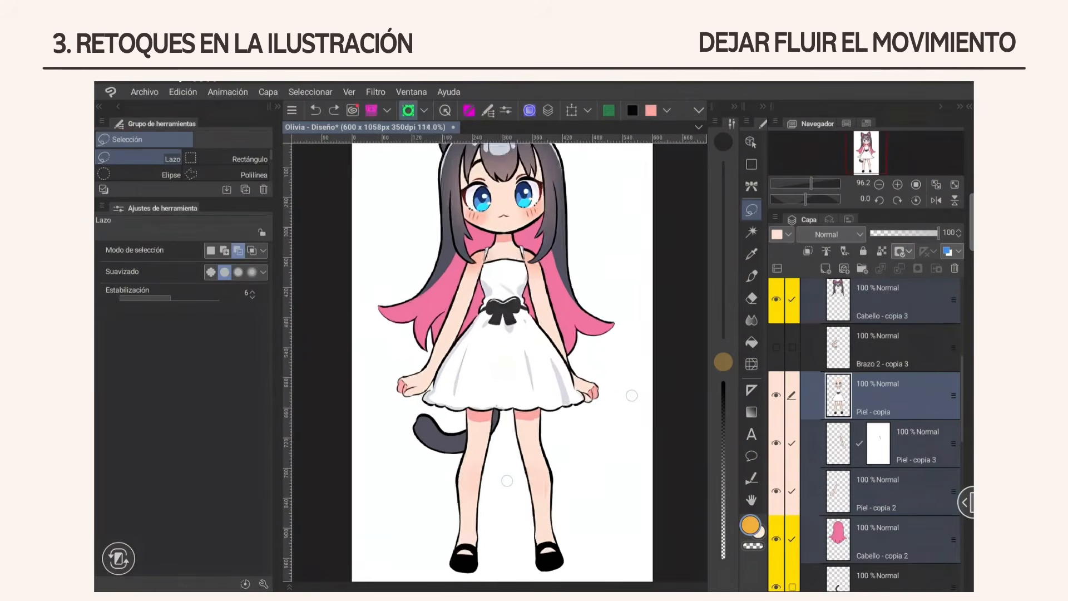
click(697, 108)
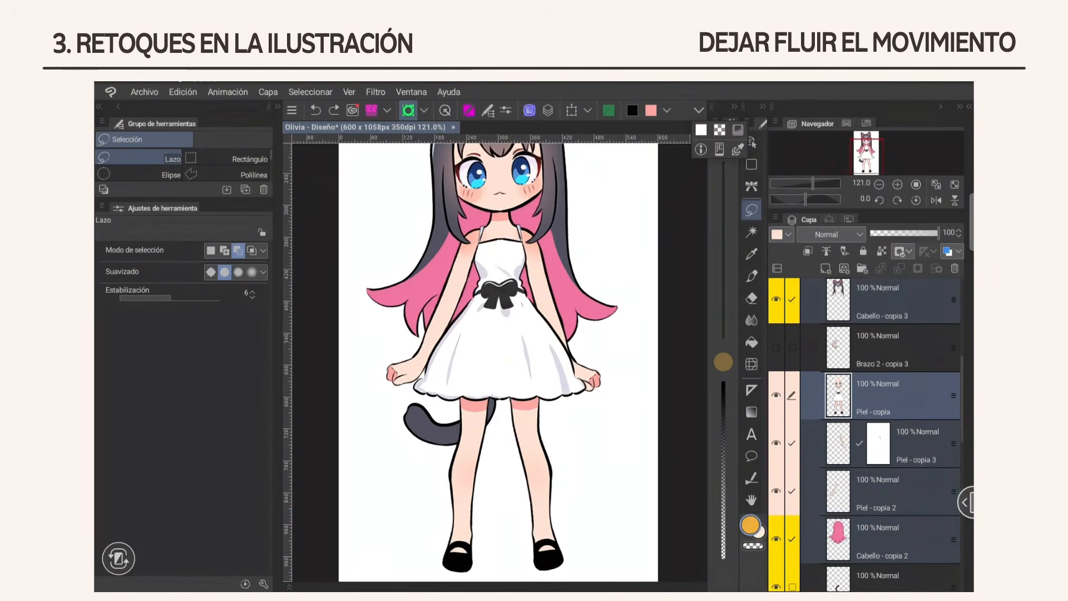
click(738, 148)
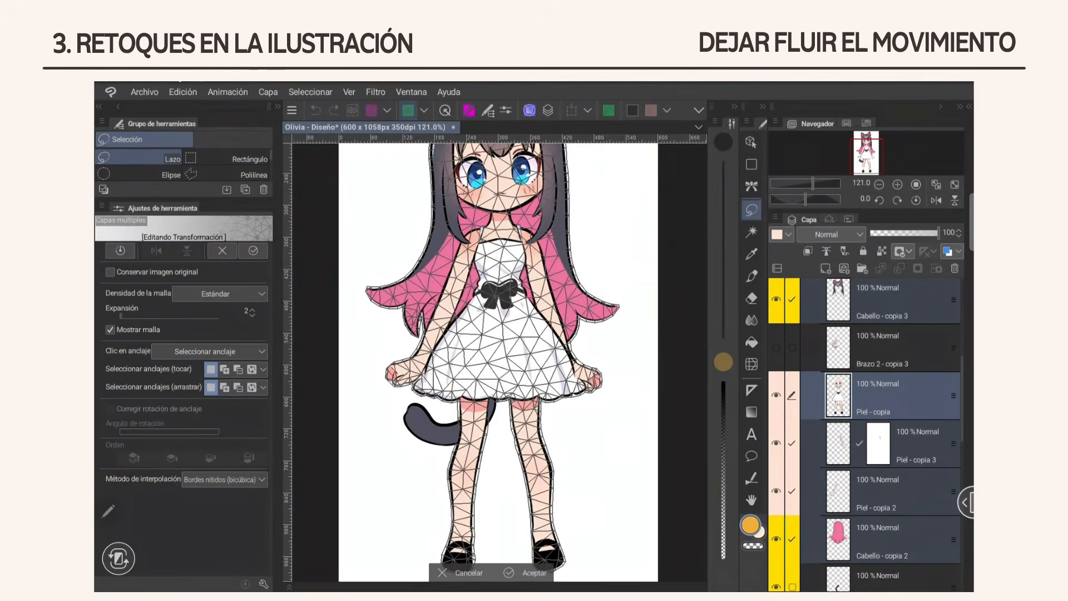
scroll(553, 456, down, 2)
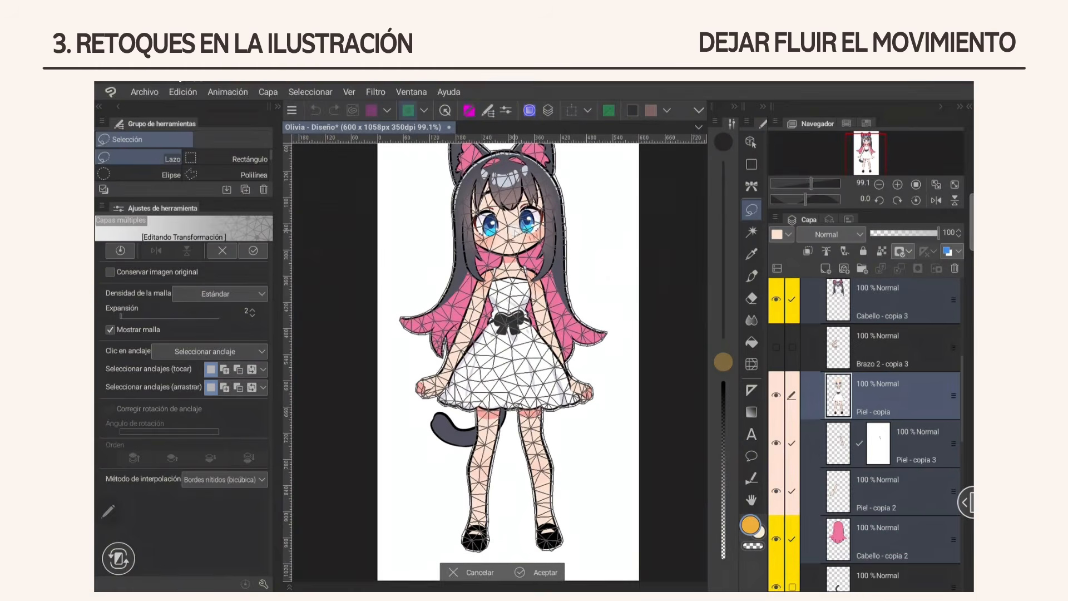
click(507, 293)
click(513, 362)
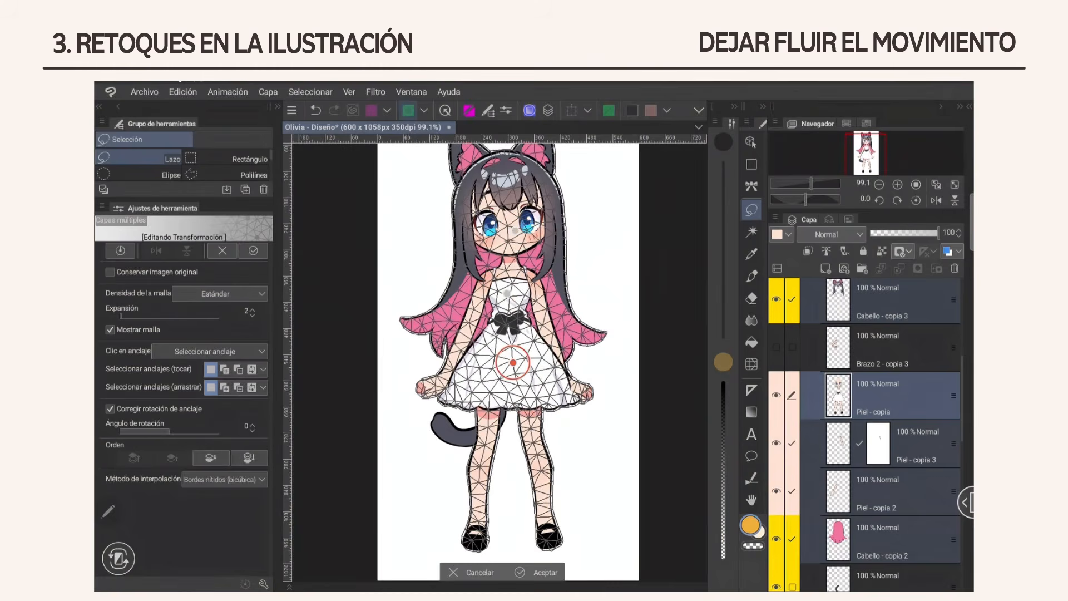
Anchor both feet and the top of each leg at the skirt hem
scroll(606, 362, up, 3)
scroll(609, 362, up, 1)
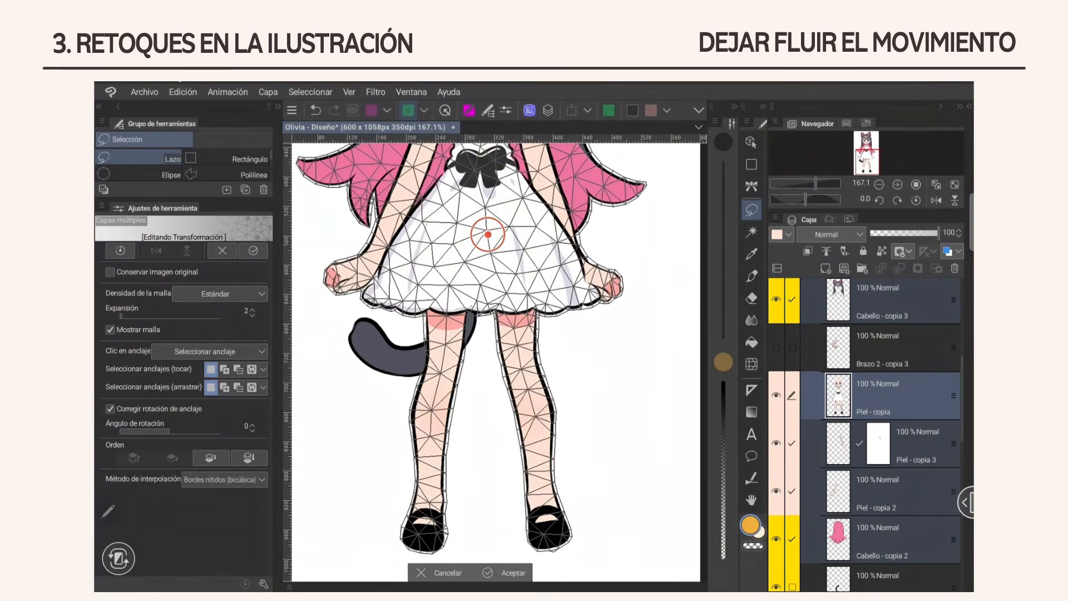
click(423, 524)
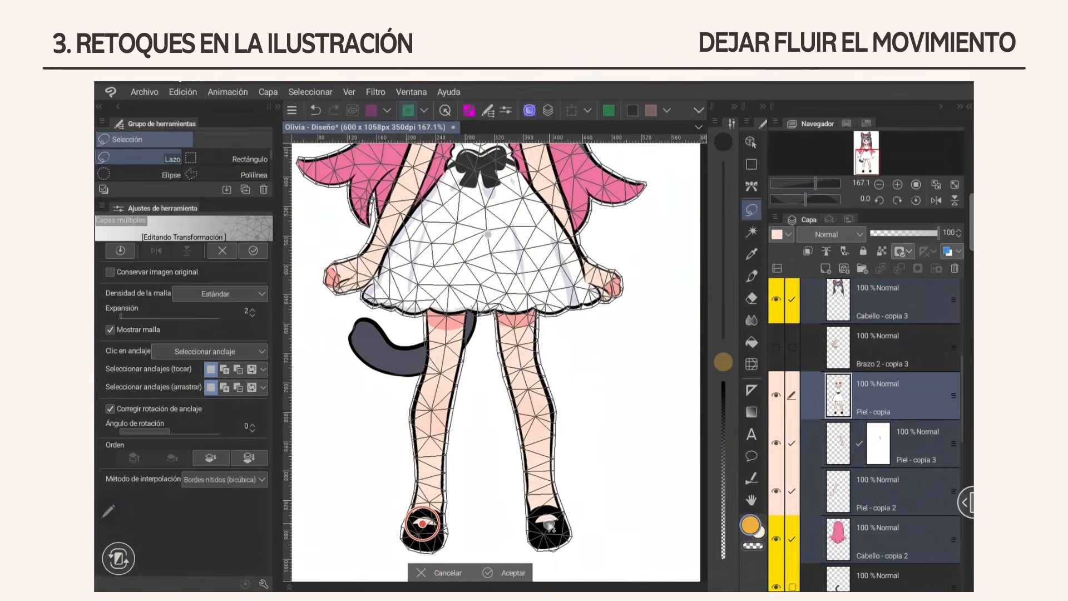
click(550, 524)
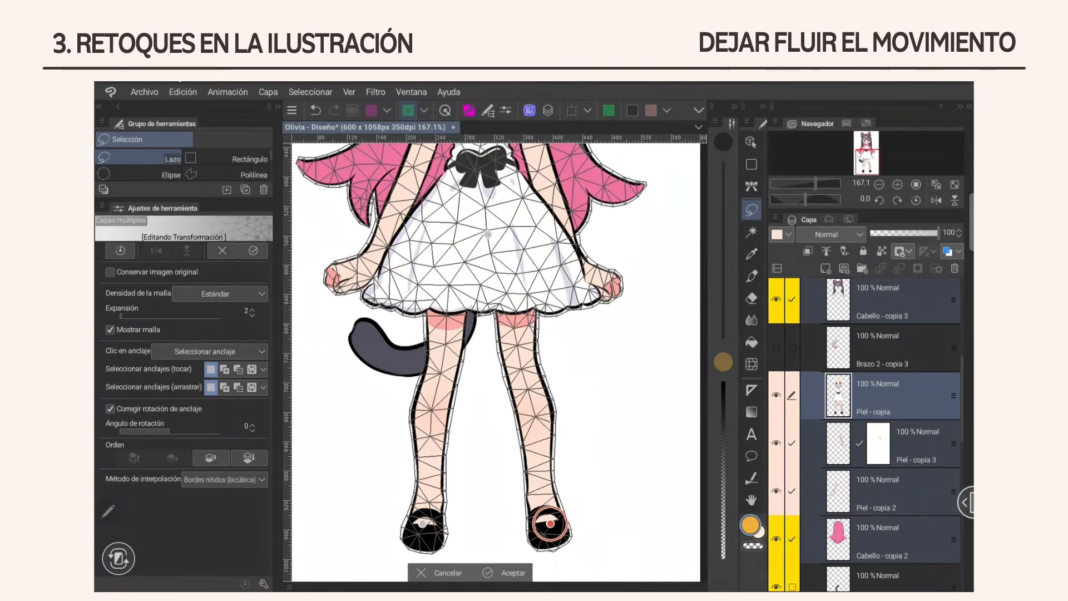
click(446, 313)
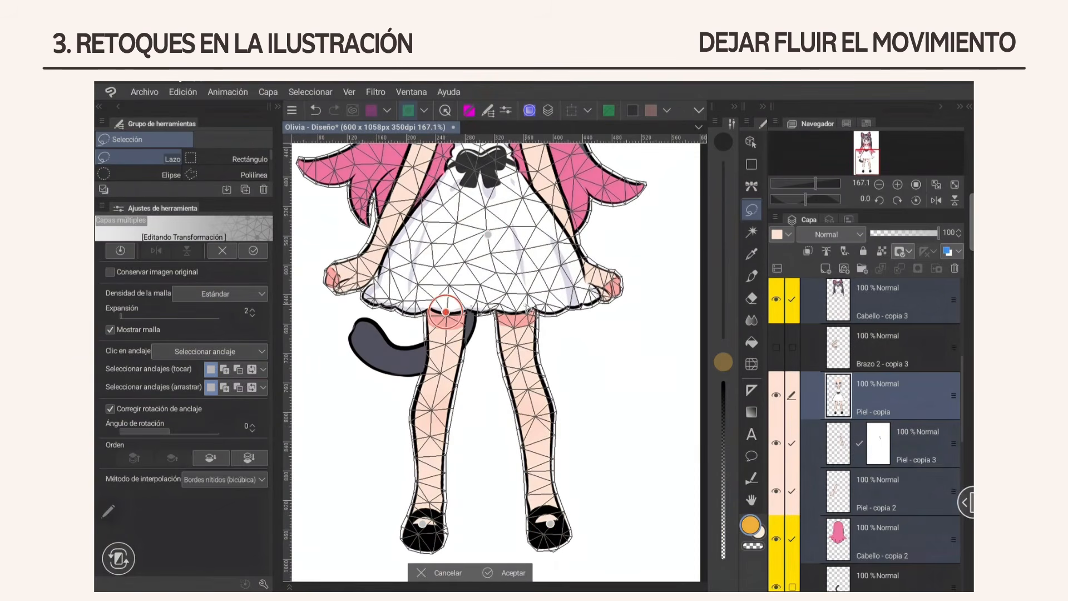
click(516, 312)
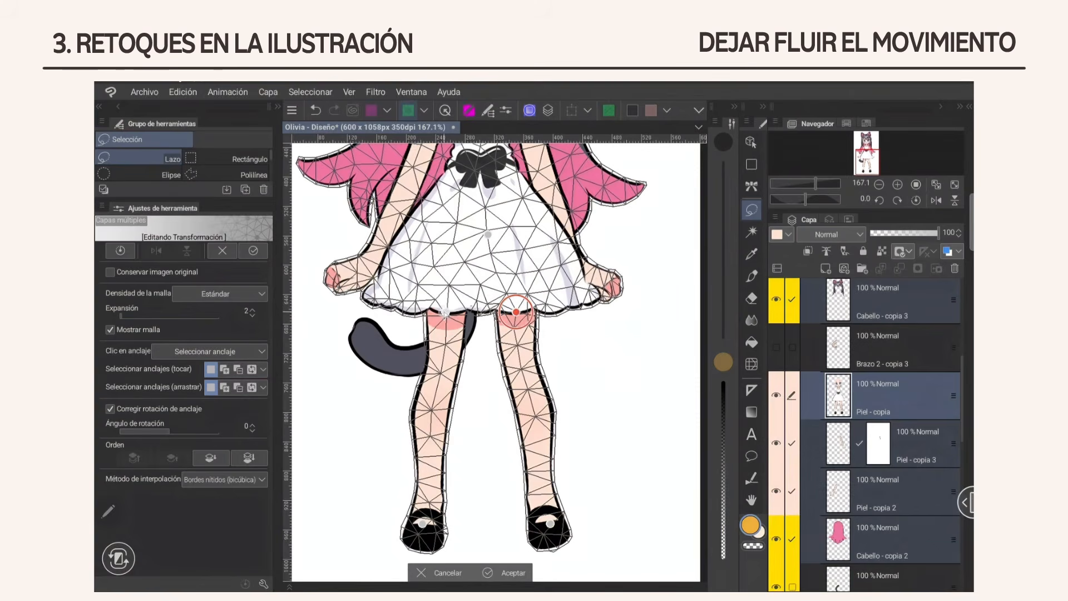
Try rotating the anchor at the top of the left-hand leg to 46 and undo it
click(445, 312)
drag(462, 307, 466, 324)
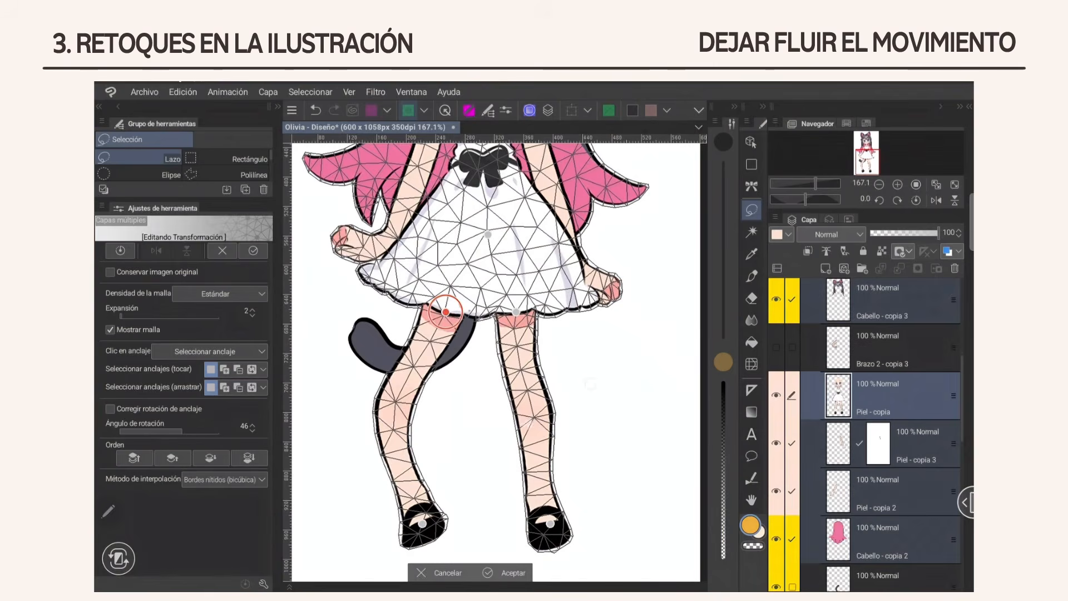
key(ctrl+z)
Set Clic en anclaje to Eliminar anclaje and remove the anchor on the left-hand foot
click(422, 524)
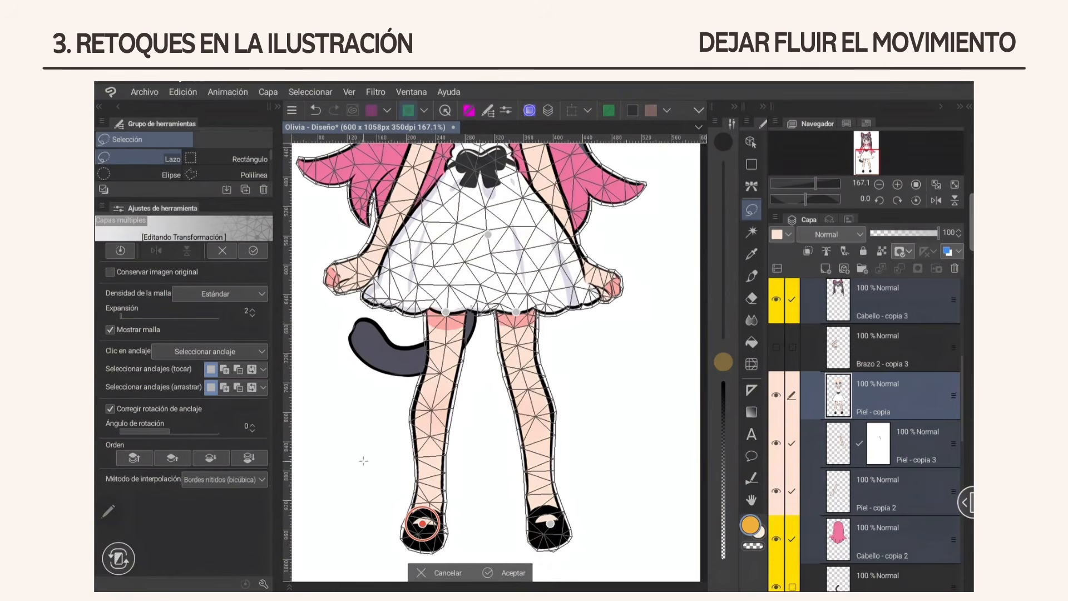
click(205, 351)
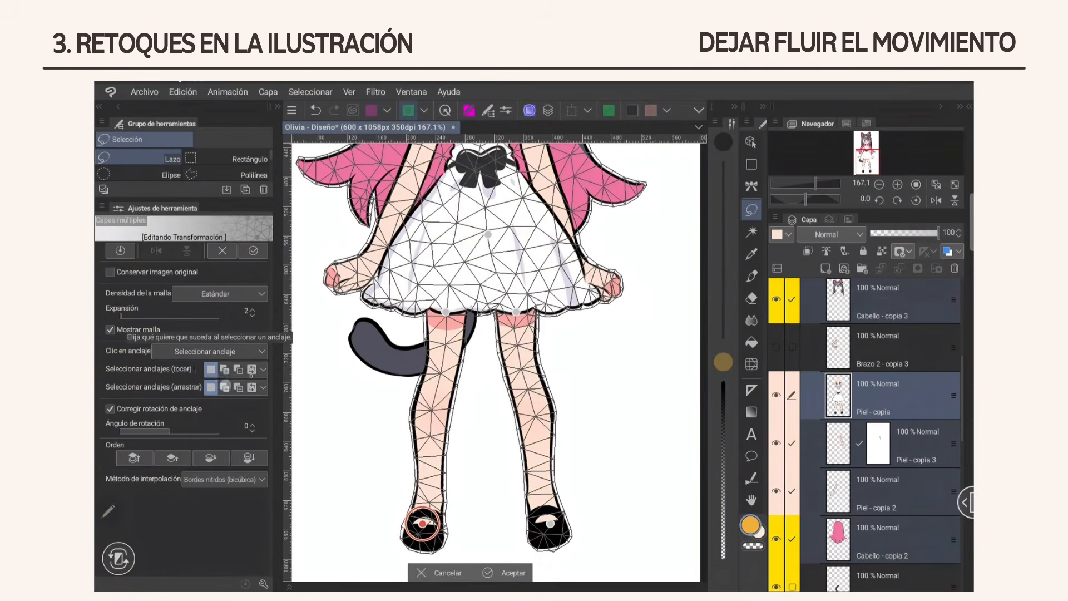
click(205, 378)
click(422, 523)
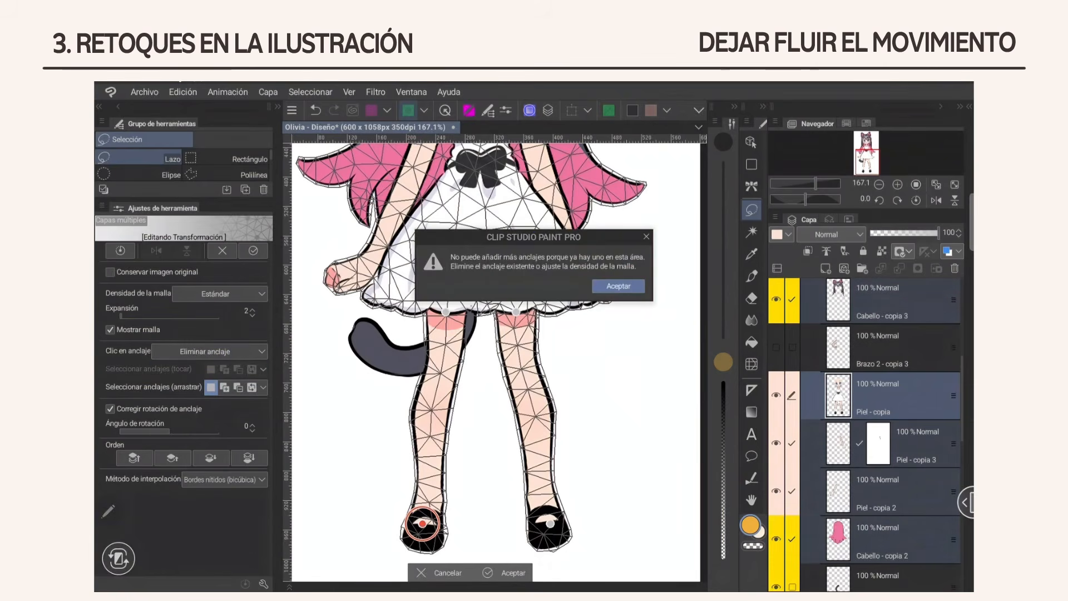
click(610, 287)
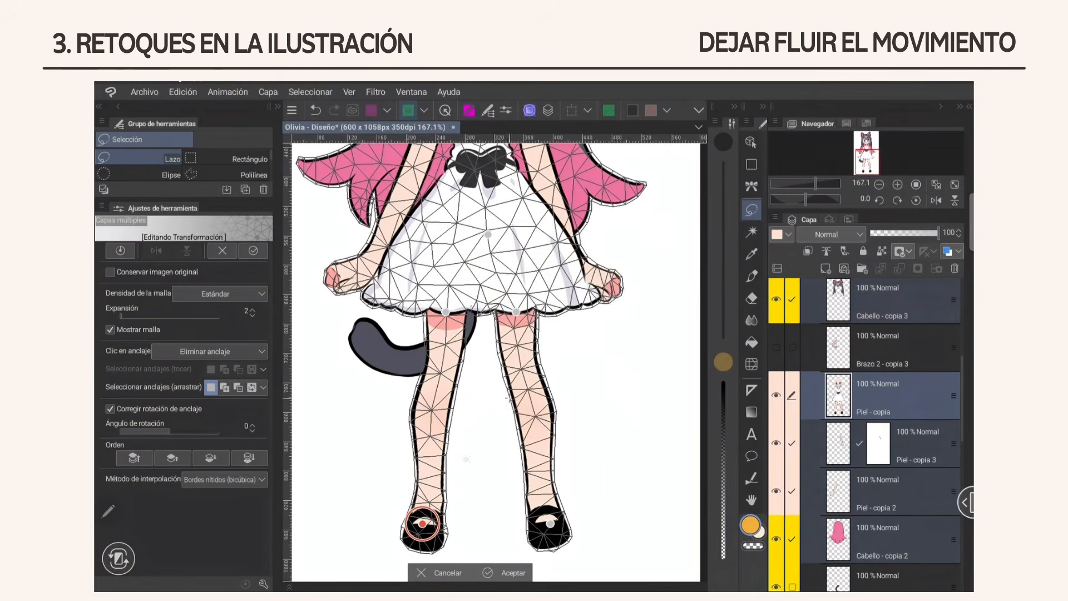
click(423, 523)
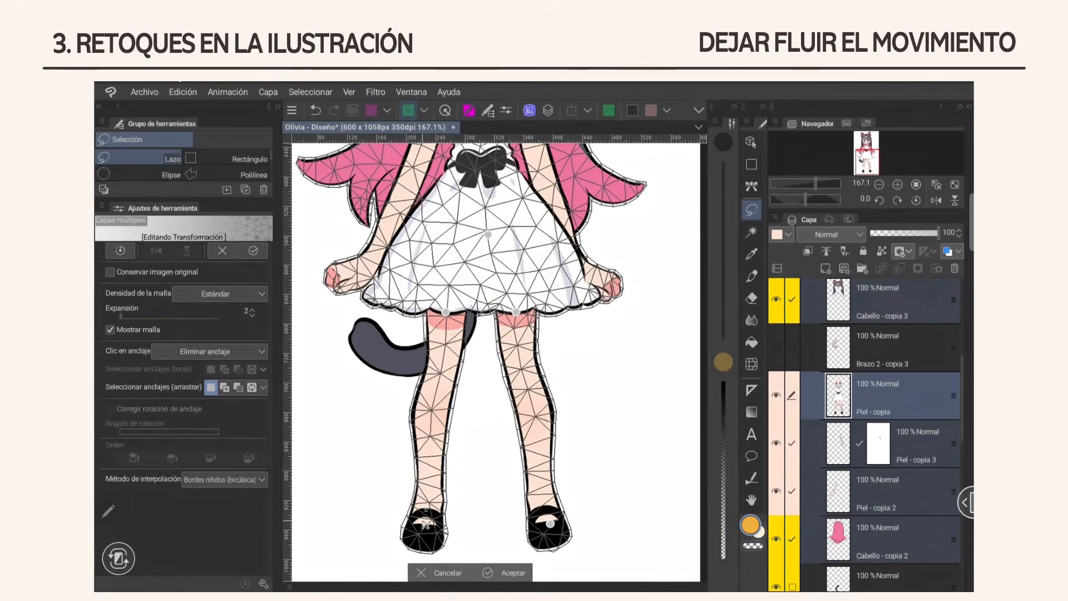
Replace the anchor at the top of the left-hand leg with one slightly lower and rotate it
click(446, 312)
click(446, 315)
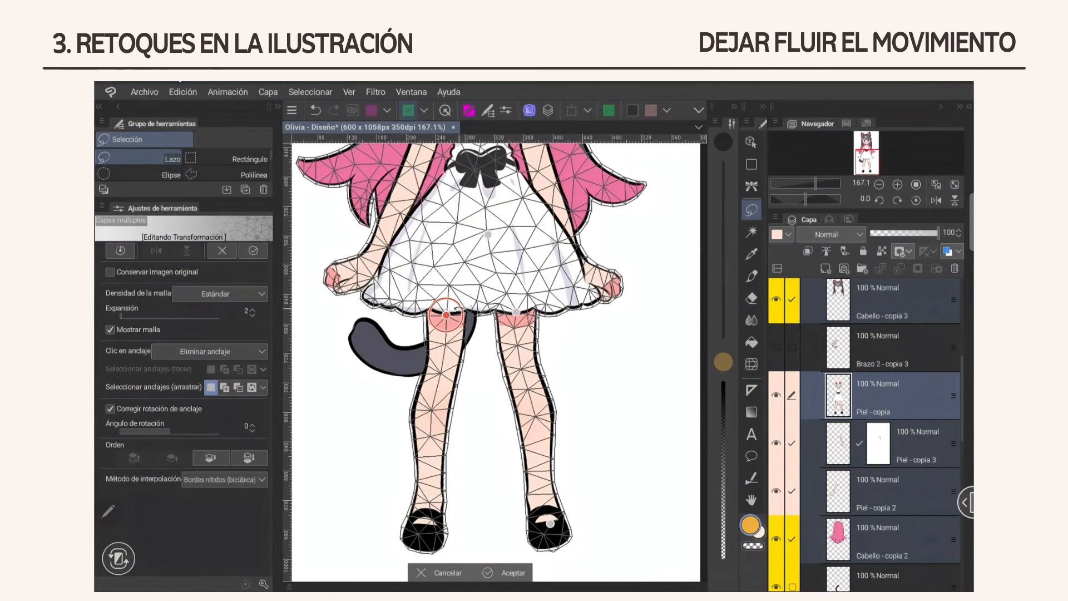
drag(461, 313, 450, 329)
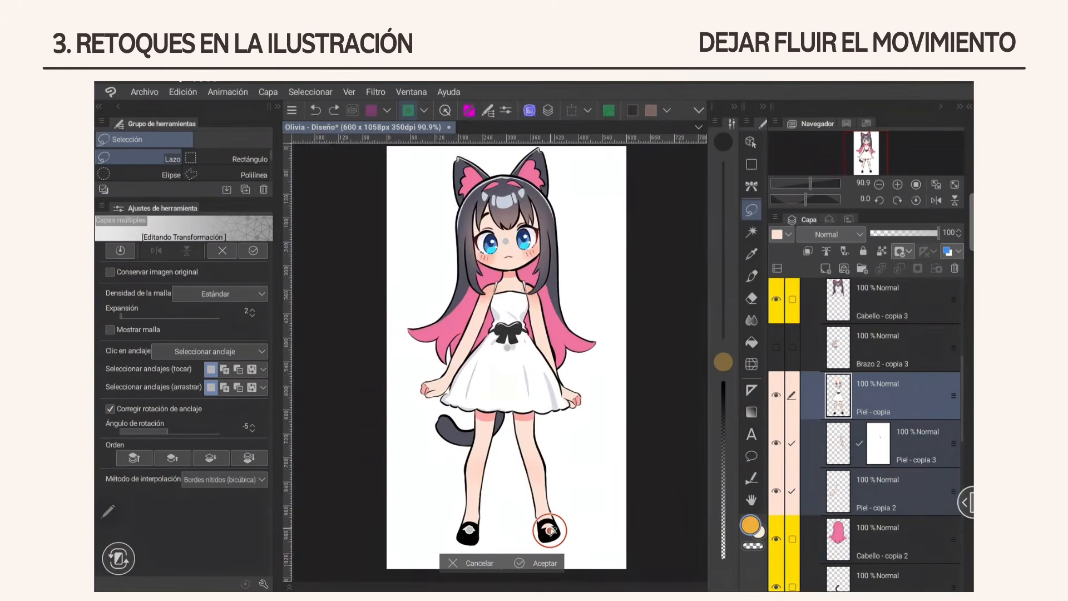
Try rotating the anchor on the right-hand foot and undo the change
drag(566, 523, 569, 522)
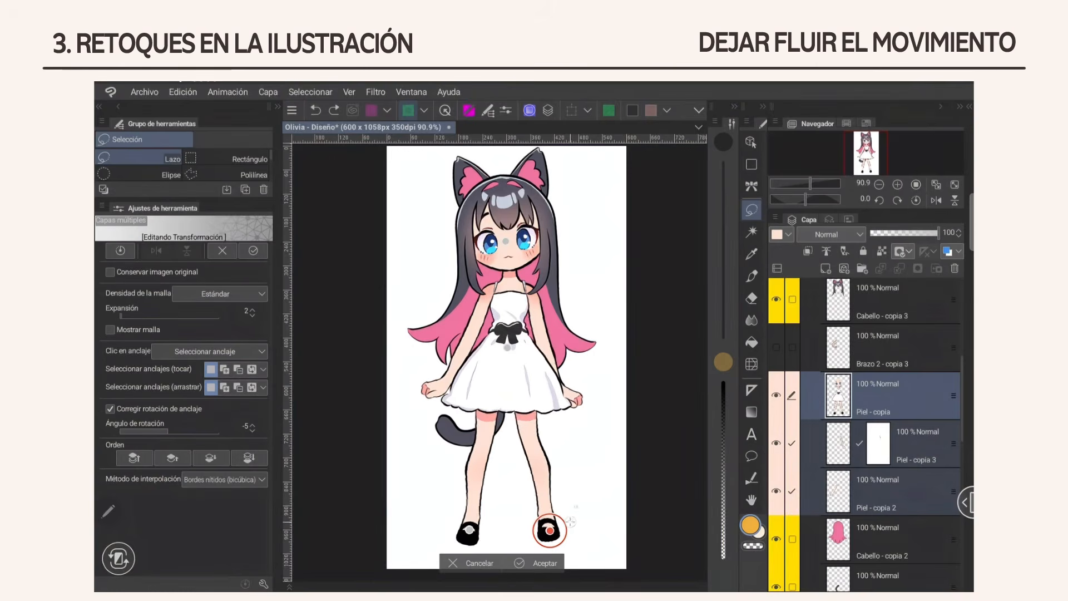
click(110, 409)
key(ctrl+z)
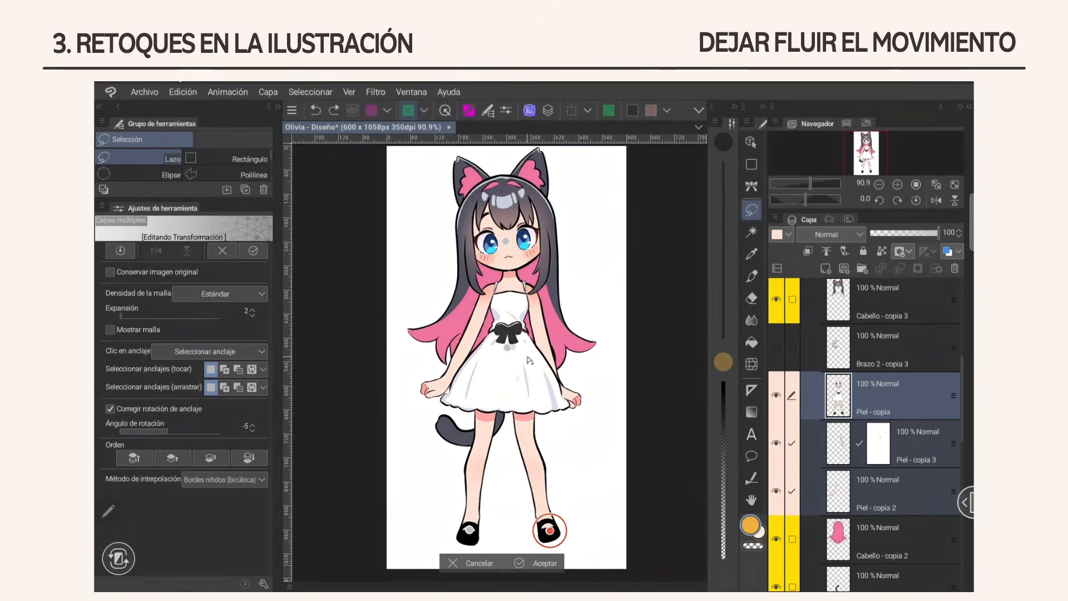
Anchor the top of both legs below the skirt hem and, with Corregir rotación de anclaje off, rotate and slightly shift the right-hand foot
click(528, 414)
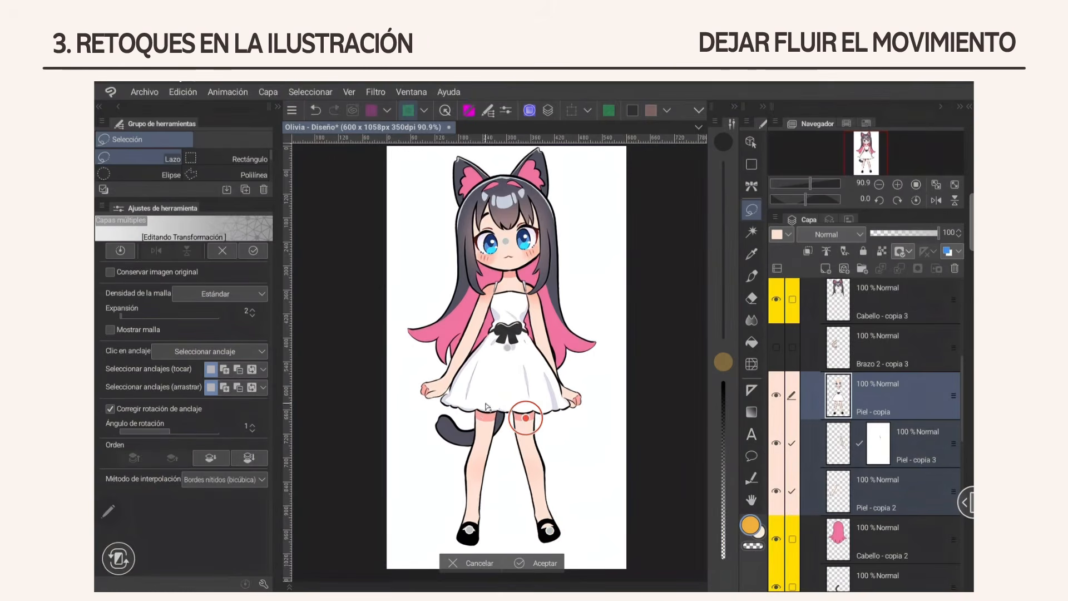
click(484, 415)
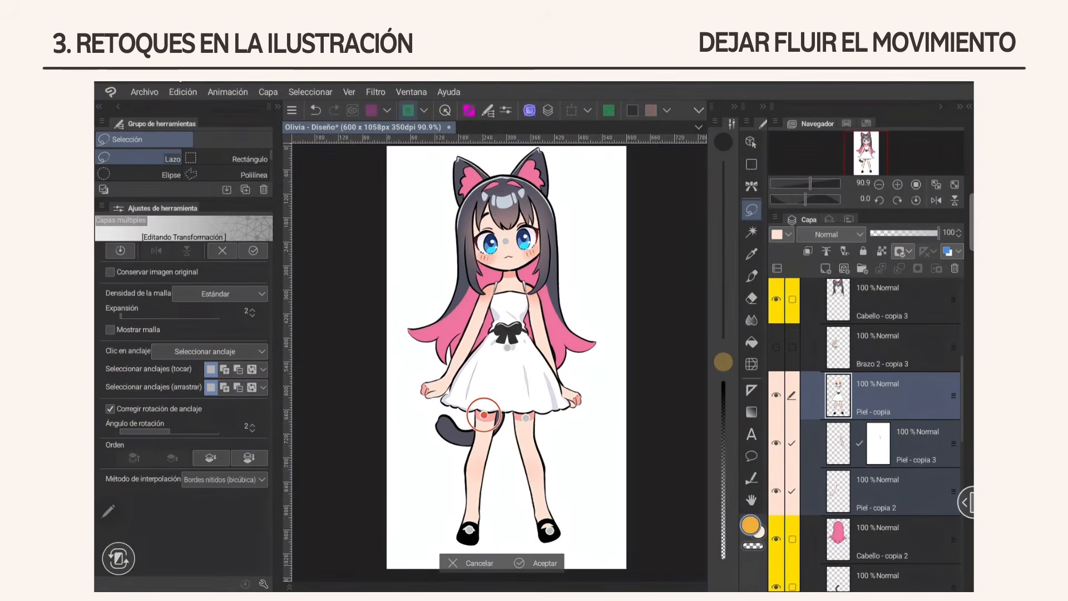
click(549, 530)
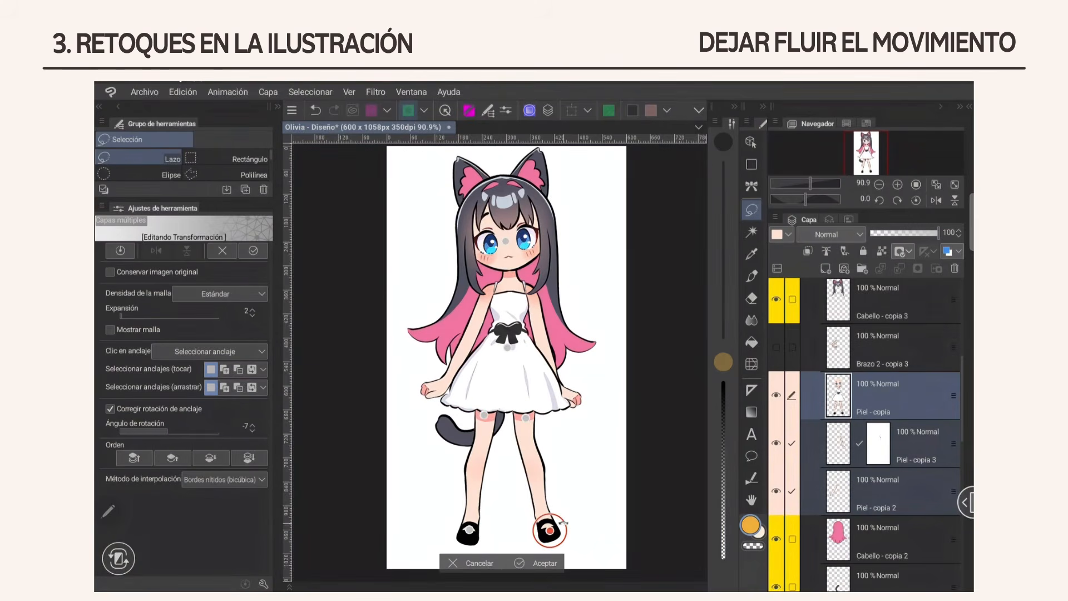
drag(562, 527, 563, 529)
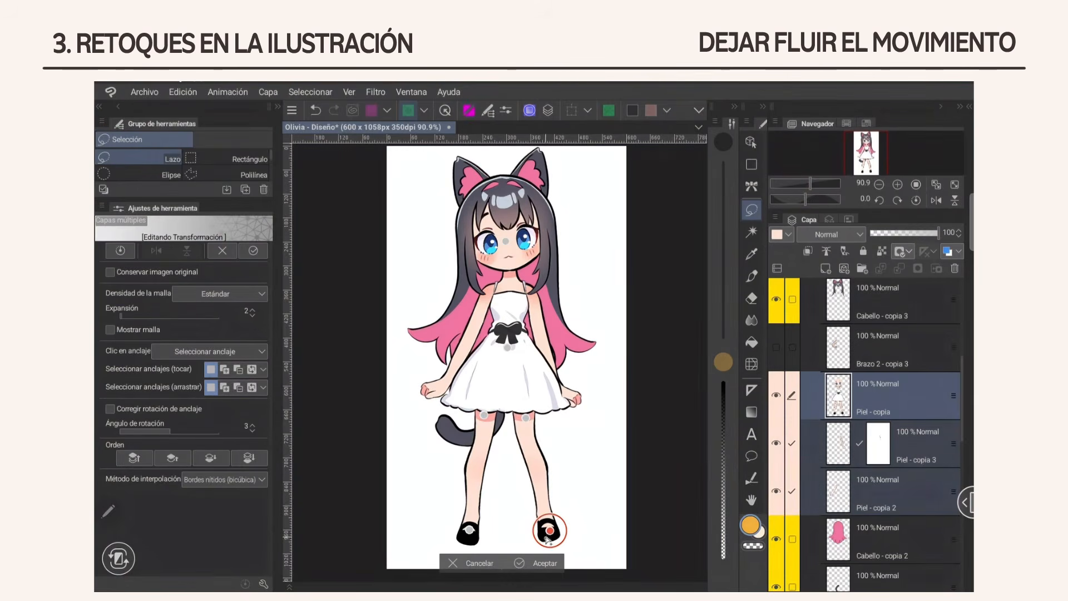
drag(547, 536, 544, 538)
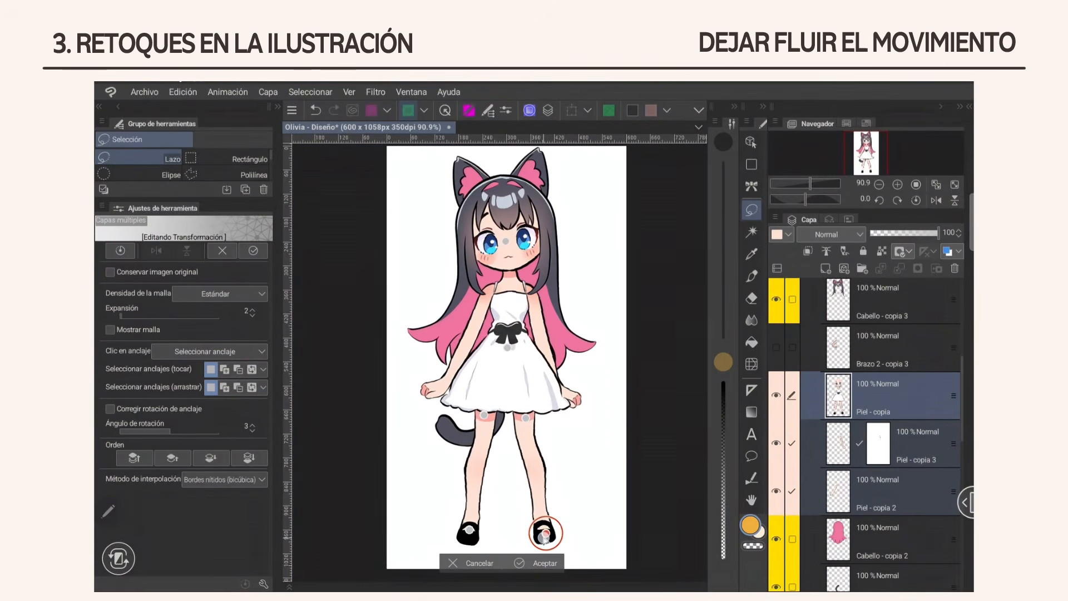
drag(544, 539, 544, 538)
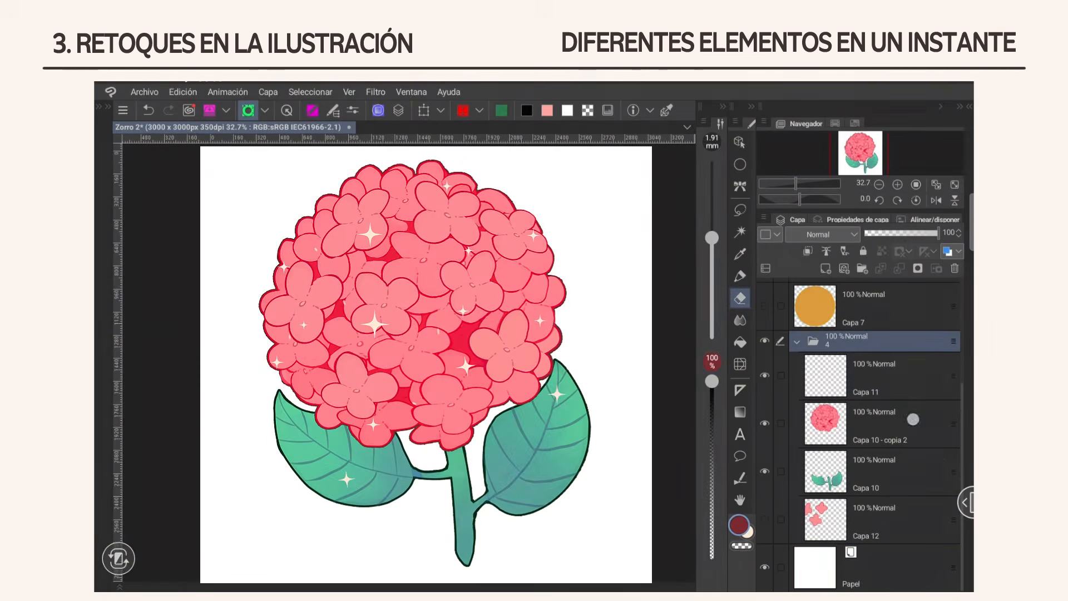
Show the Capa 12 layer of loose flowers and move it to the top of folder 4
click(912, 520)
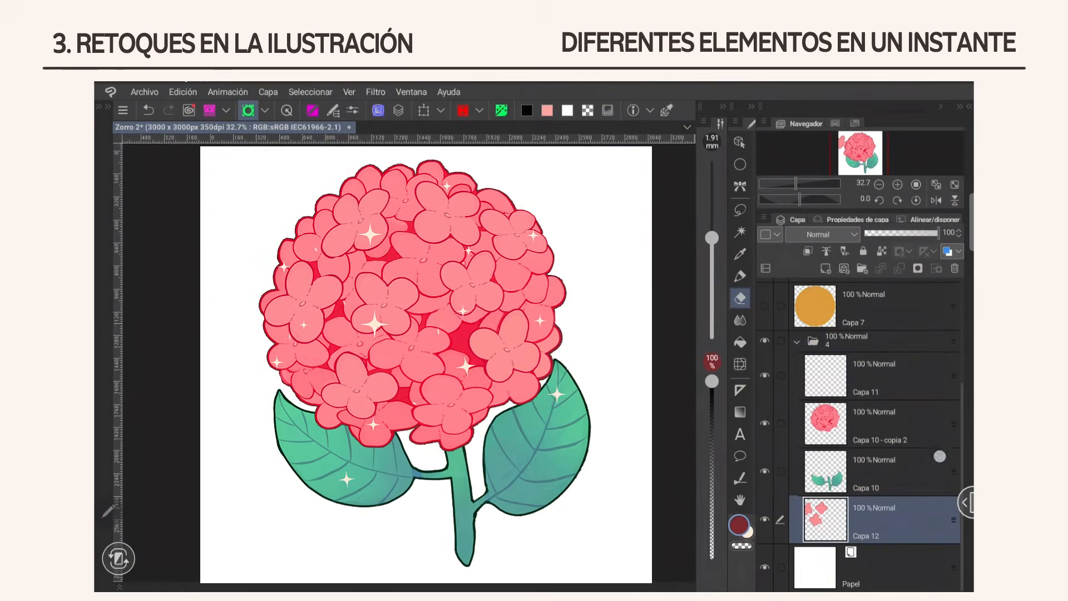
drag(953, 519, 931, 358)
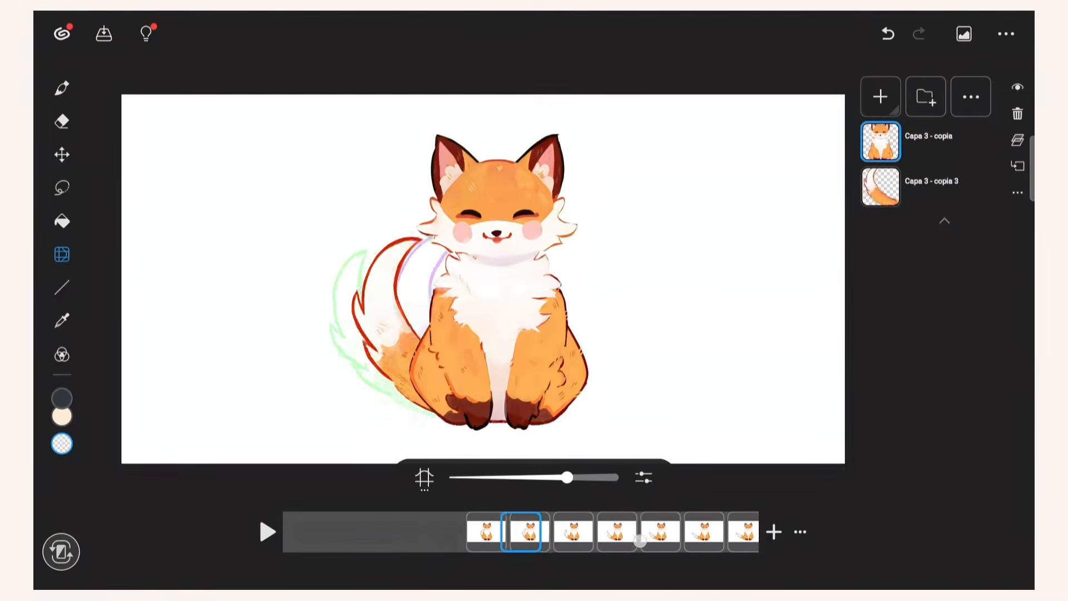
Review the fox's tail-swing frames along the timeline and play the animation
drag(632, 536, 576, 543)
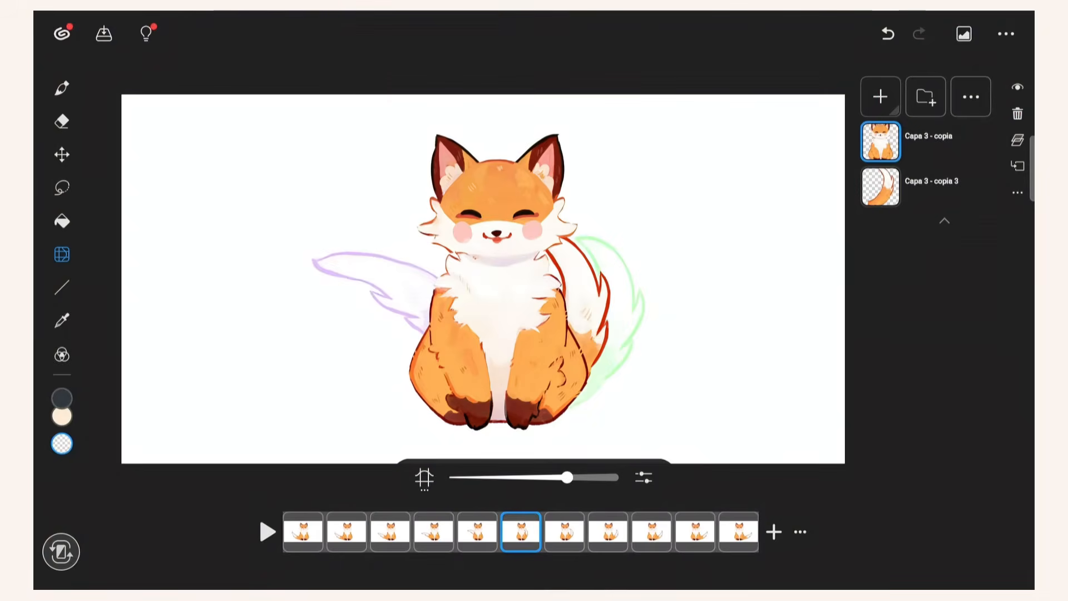
drag(566, 540, 491, 533)
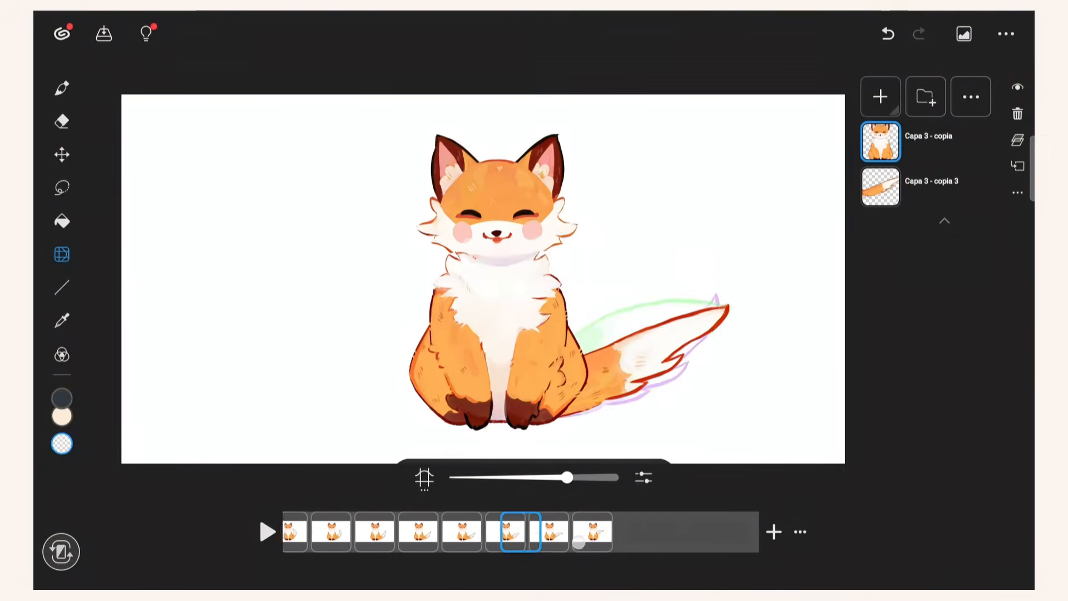
drag(579, 543, 506, 541)
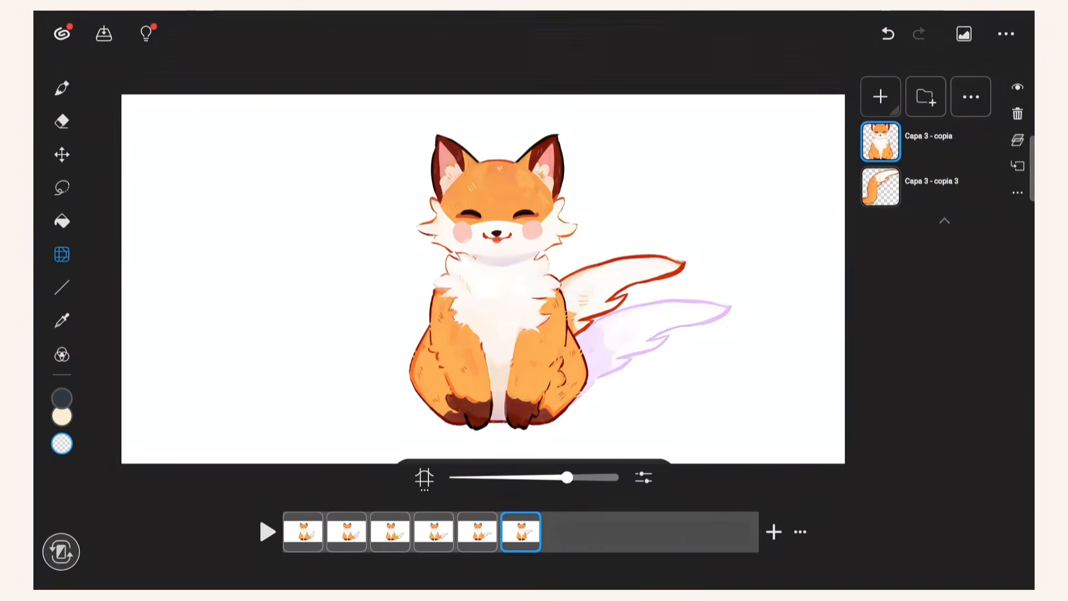
drag(489, 537, 684, 537)
click(268, 532)
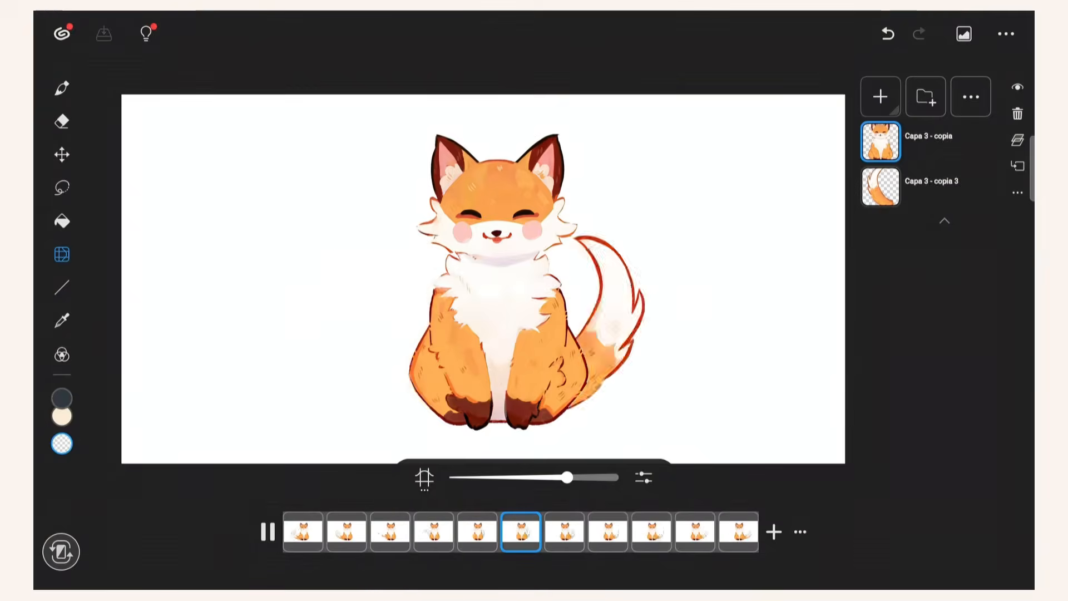
click(270, 531)
click(268, 531)
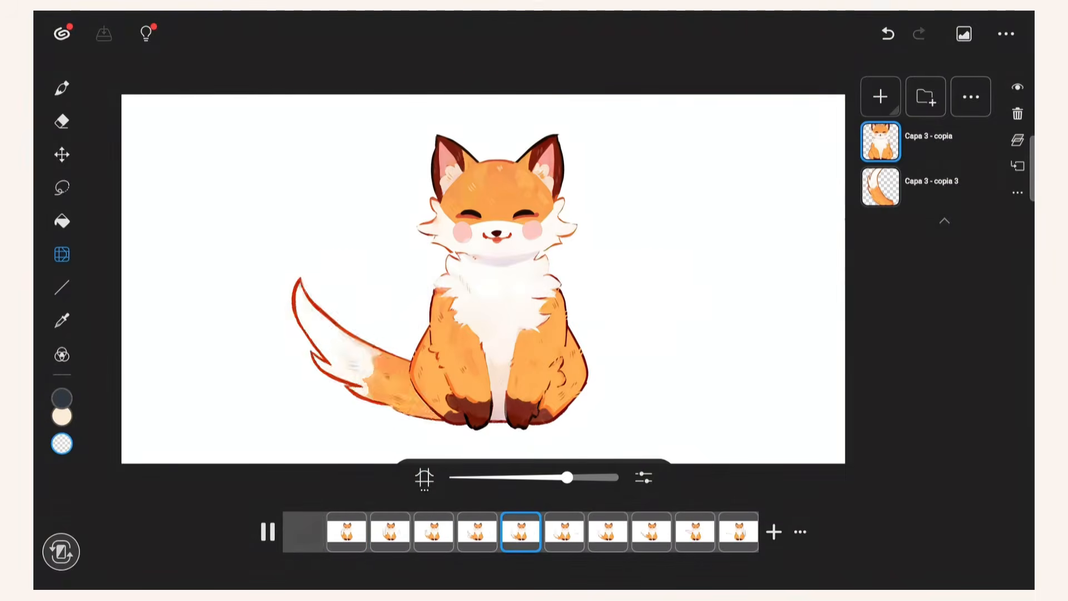